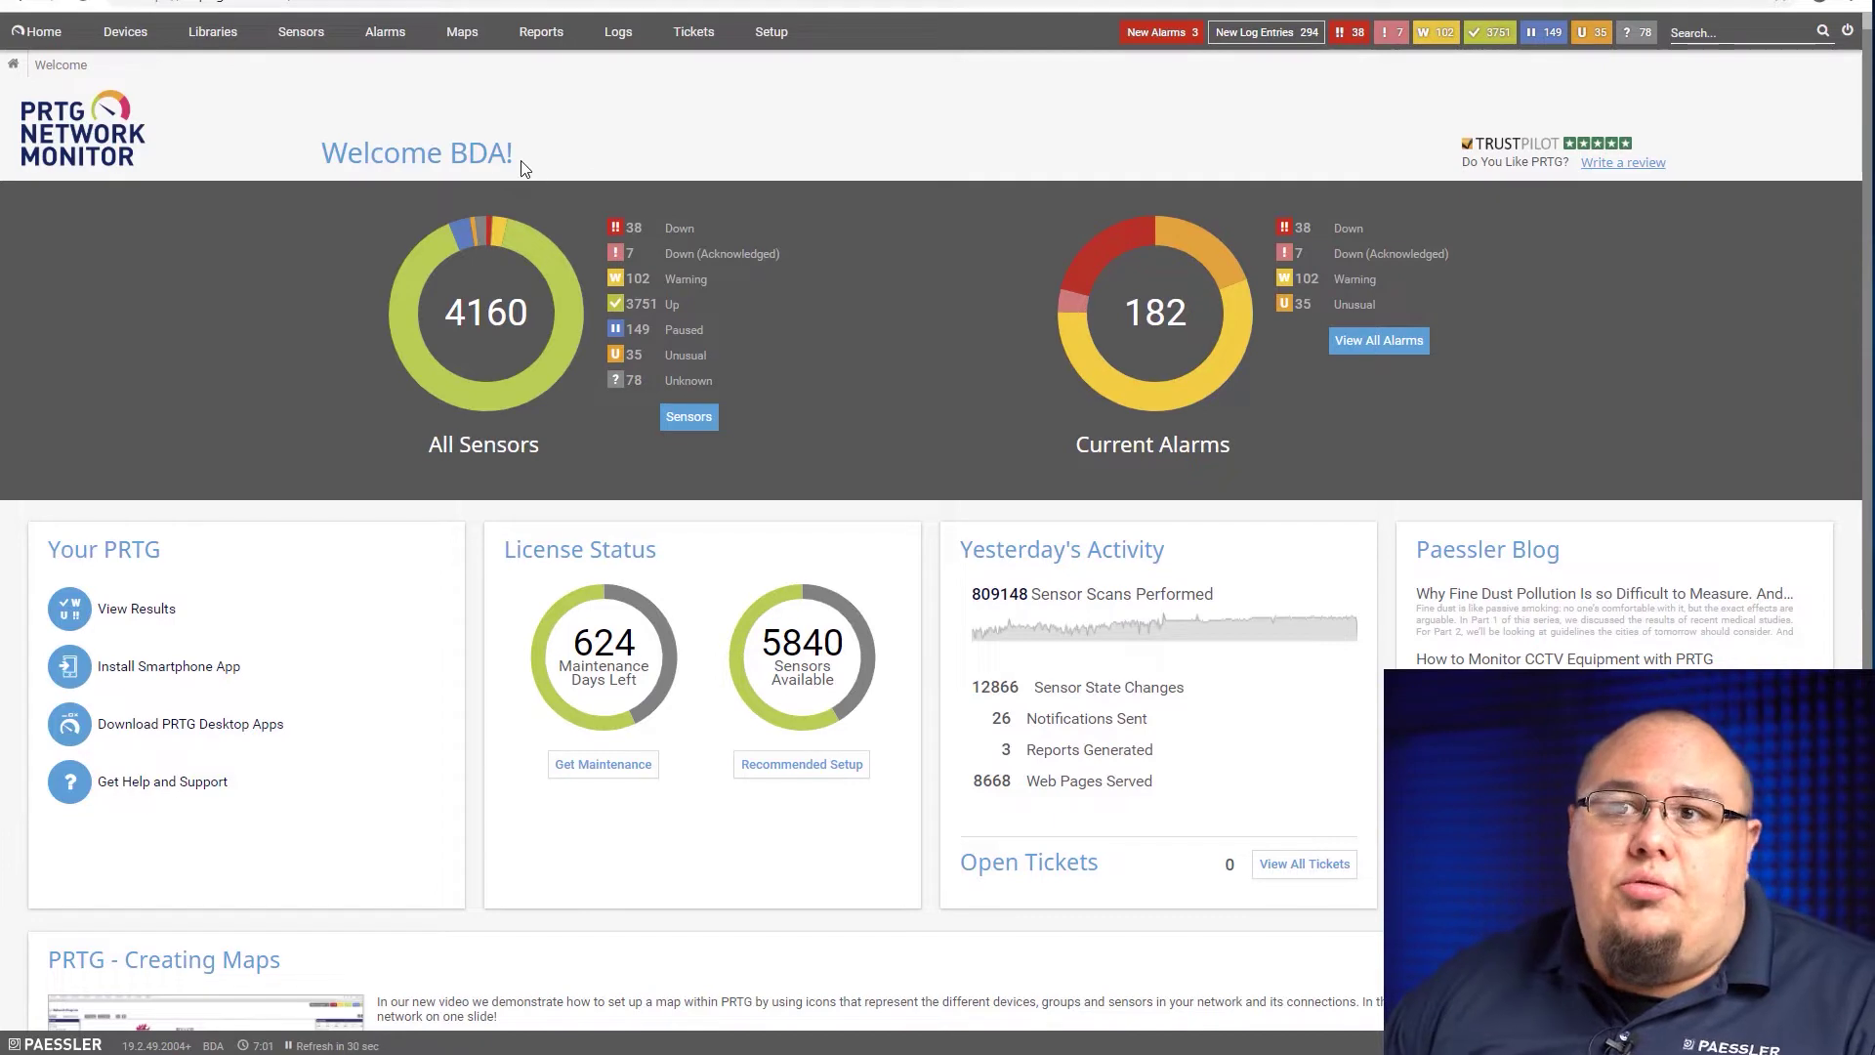
Step: Show the Devices overview and scroll through the Root group's probes, devices and sensors
click(127, 32)
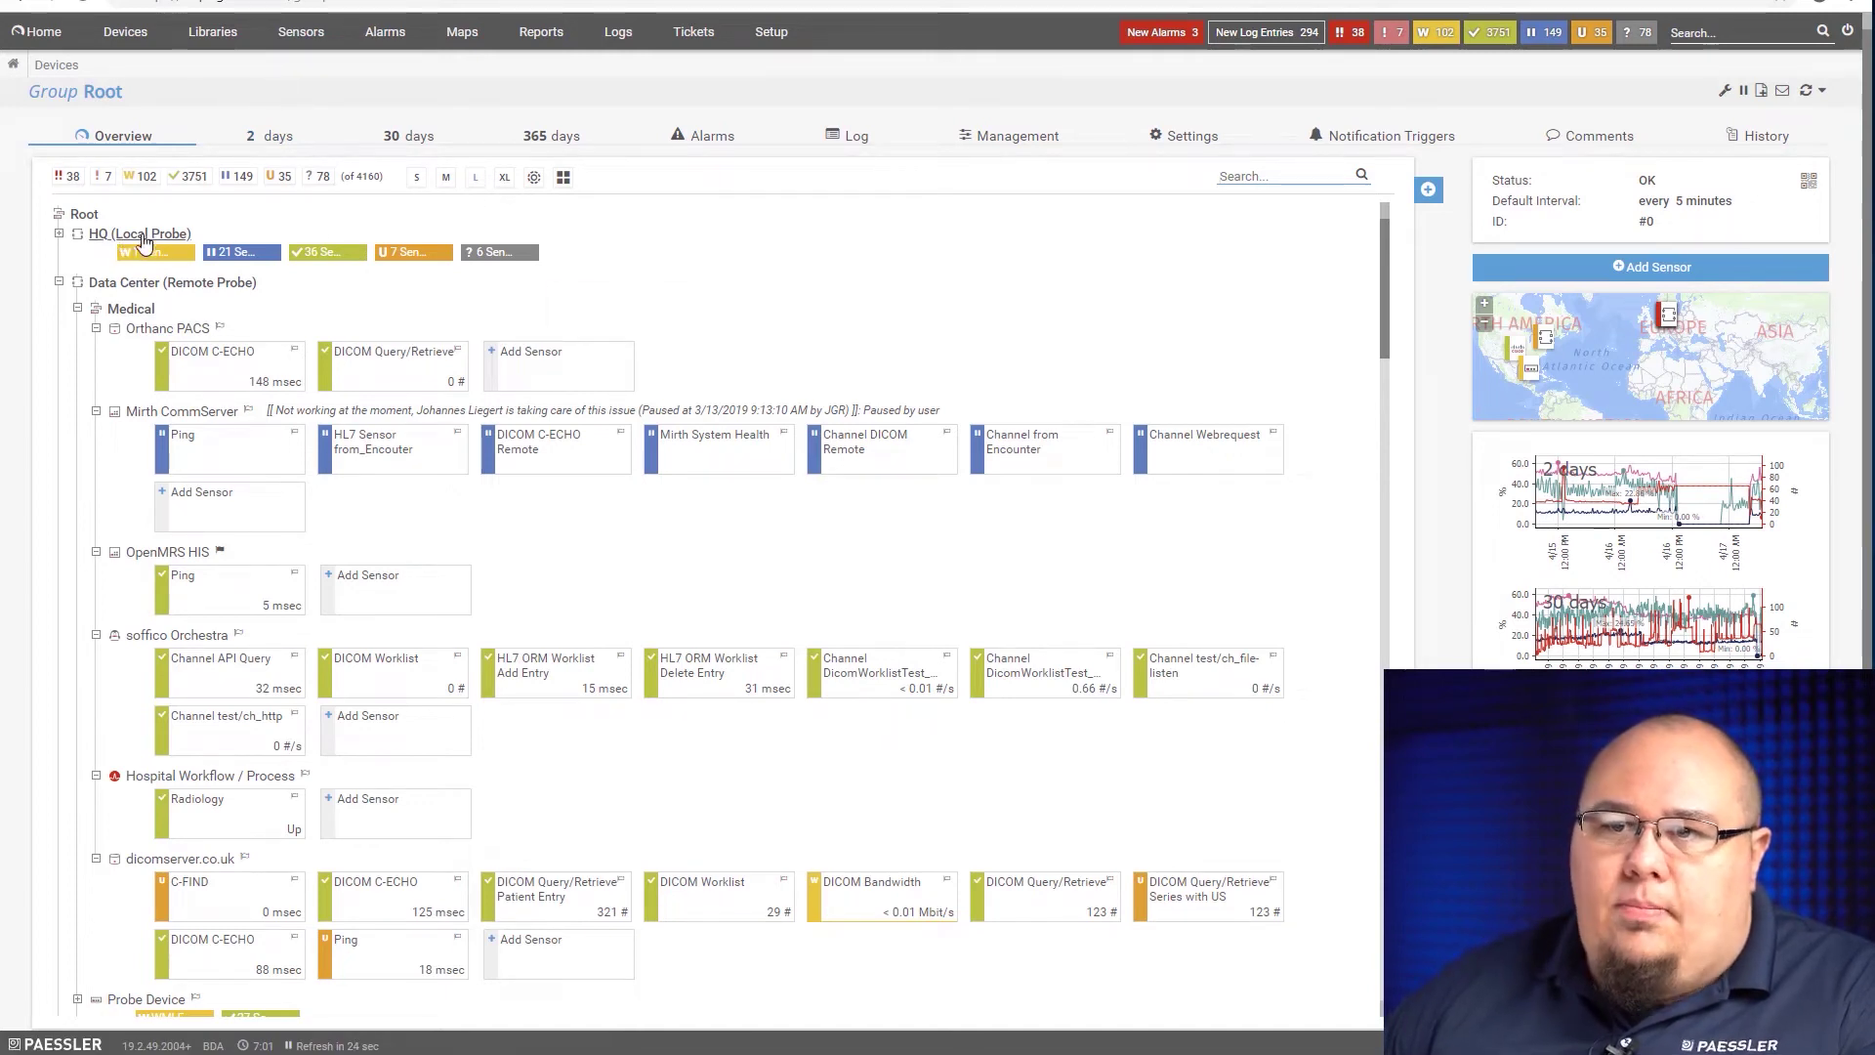
scroll(127, 686, down, 5)
scroll(127, 686, down, 10)
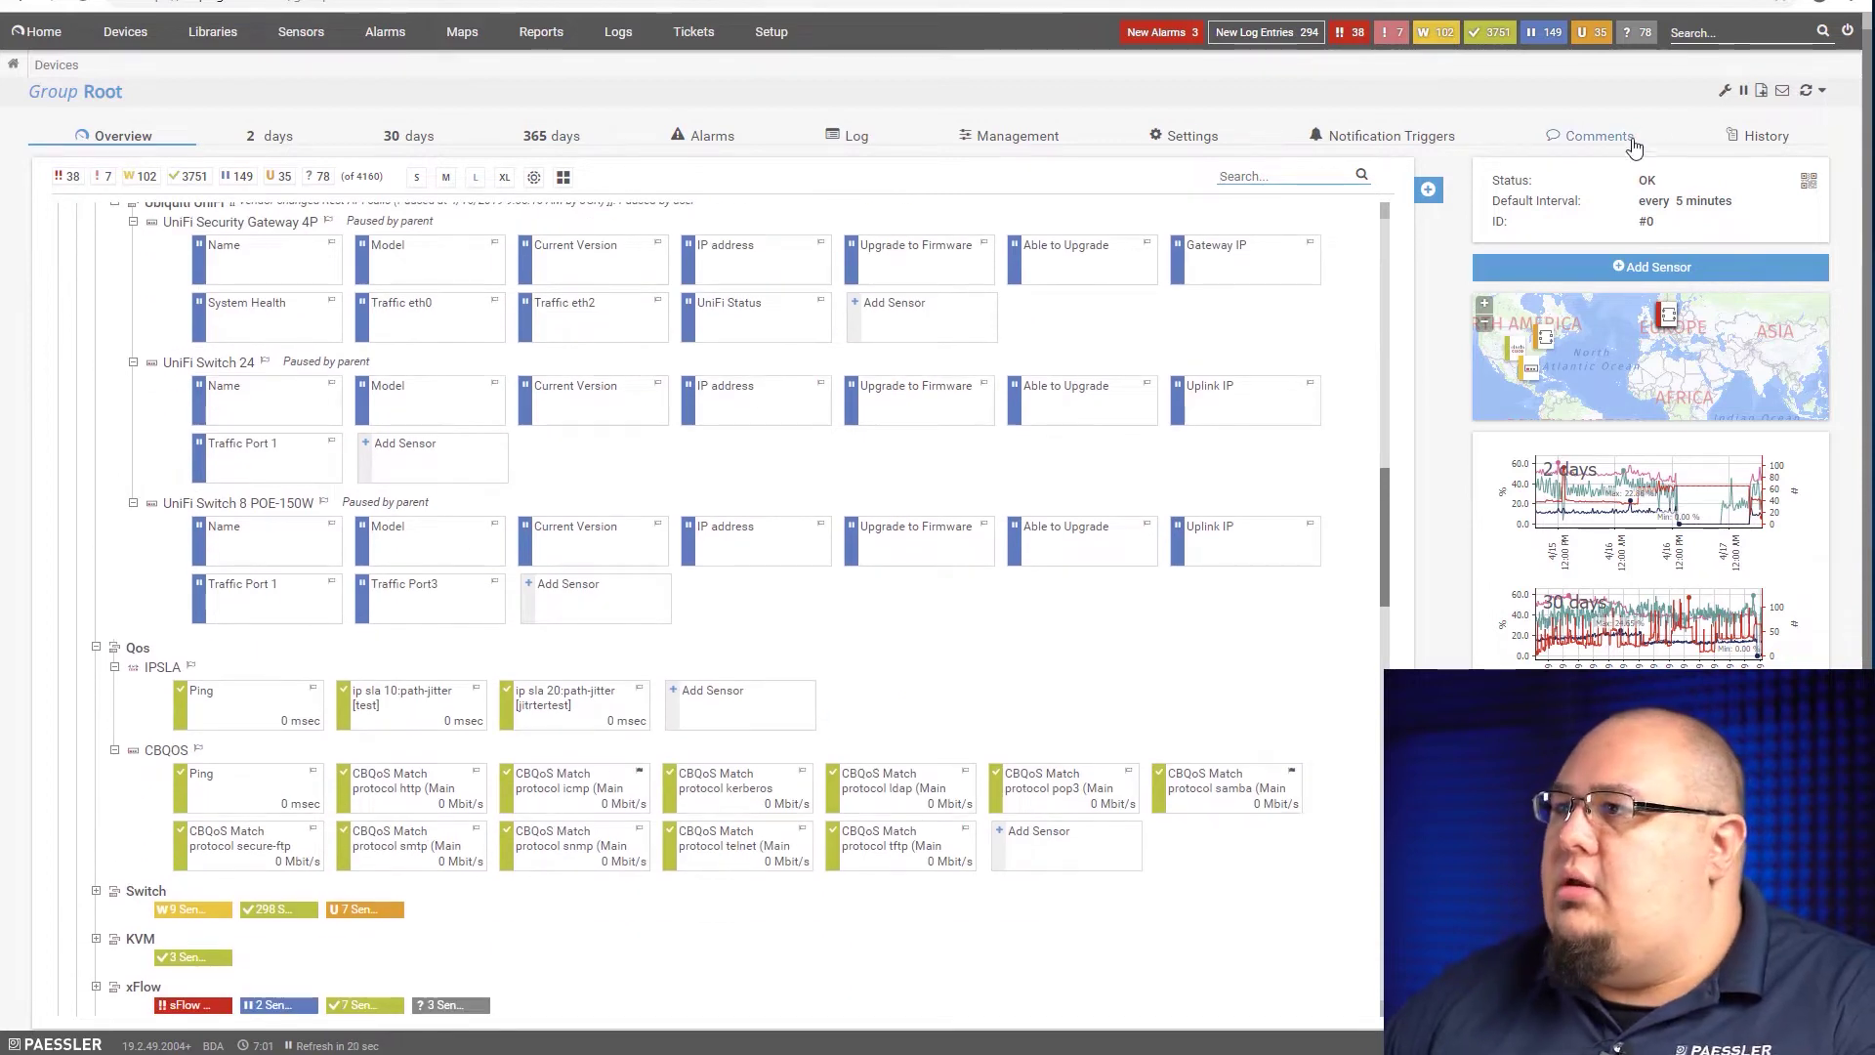
Step: Search the whole installation for 'probe device'
click(1696, 32)
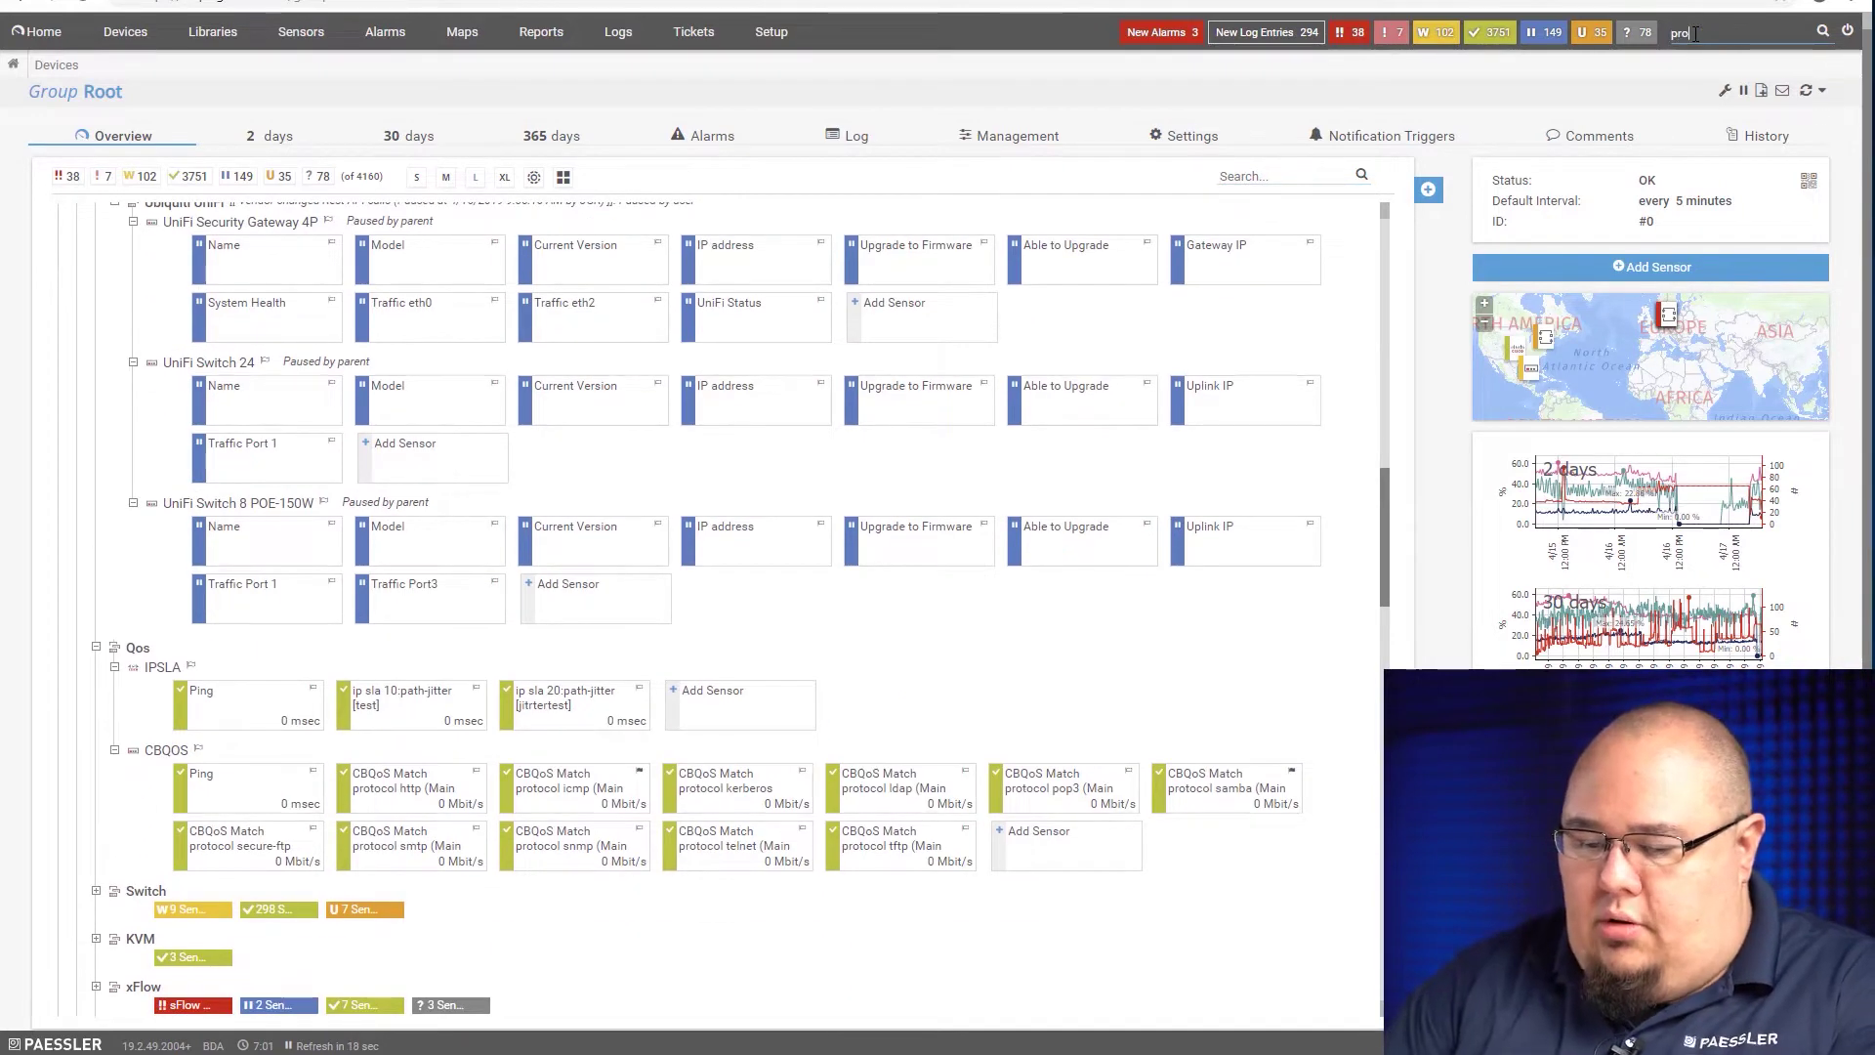
text(probe device)
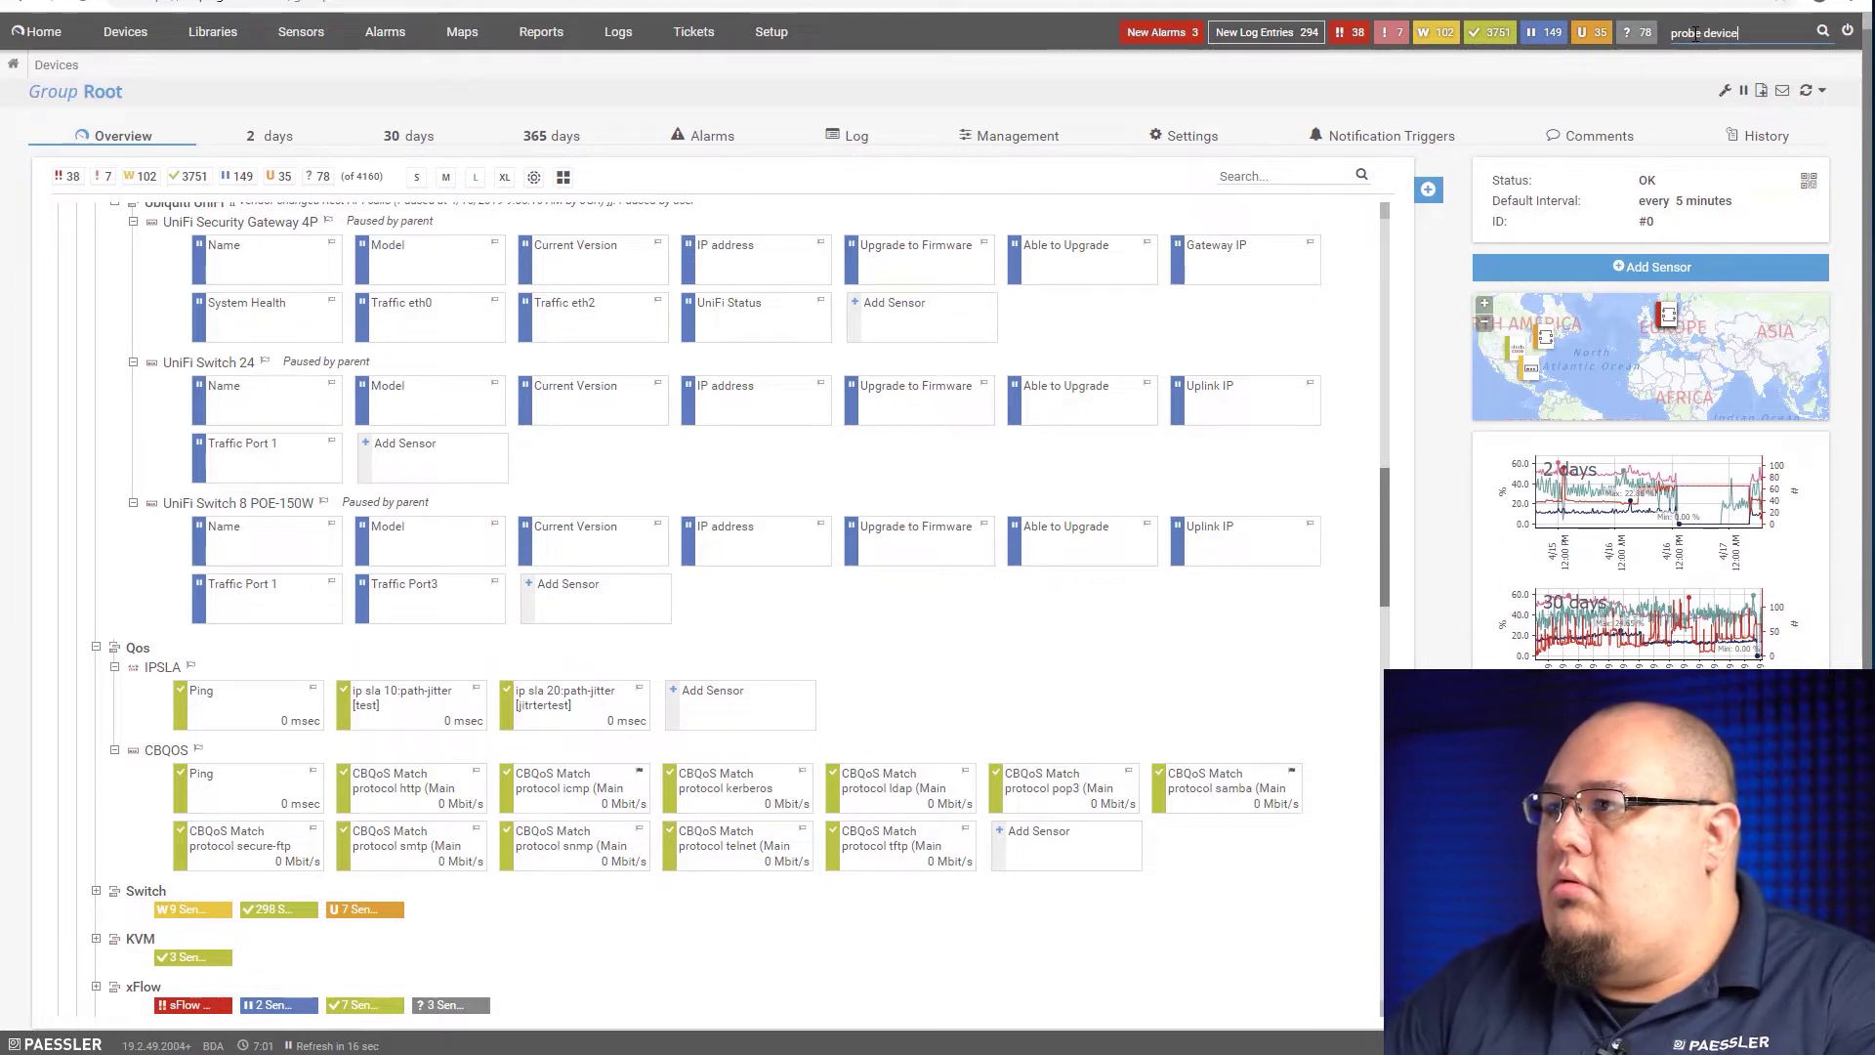
key(Return)
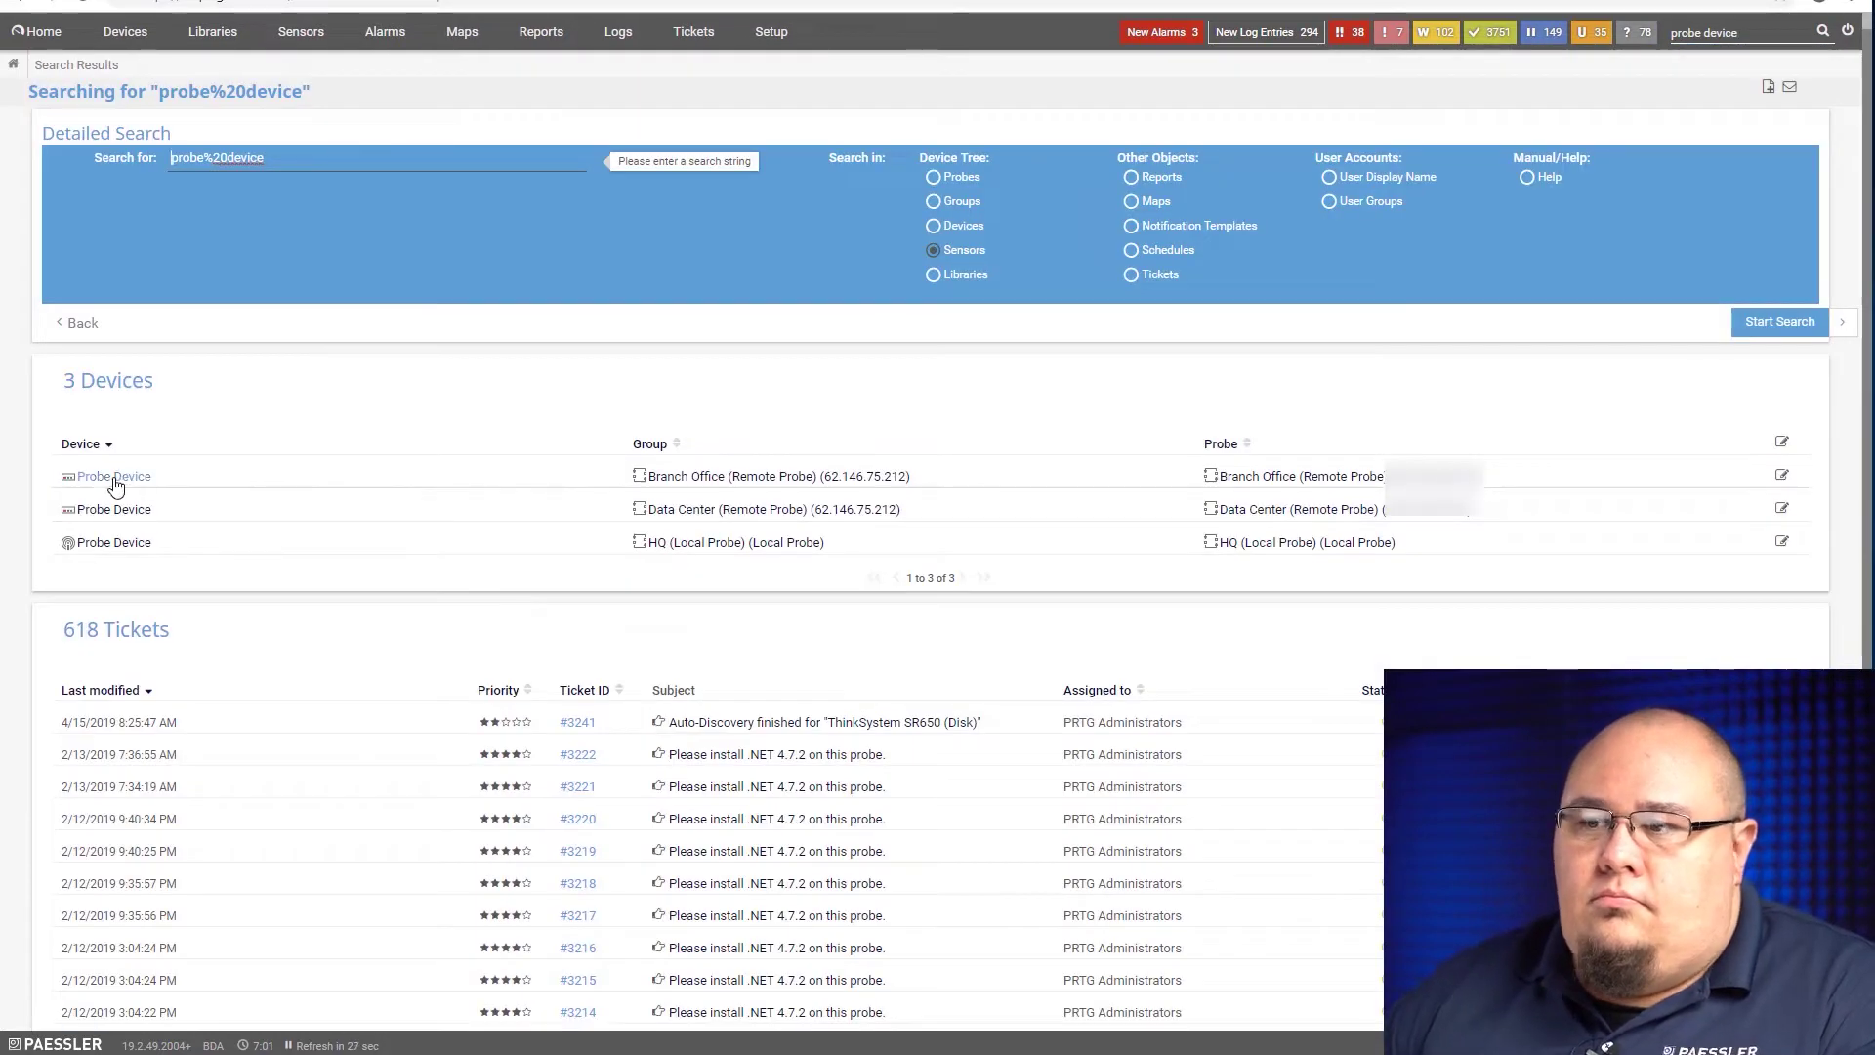
Step: Open the Data Center Probe Device from the results after briefly viewing Branch Office
click(115, 478)
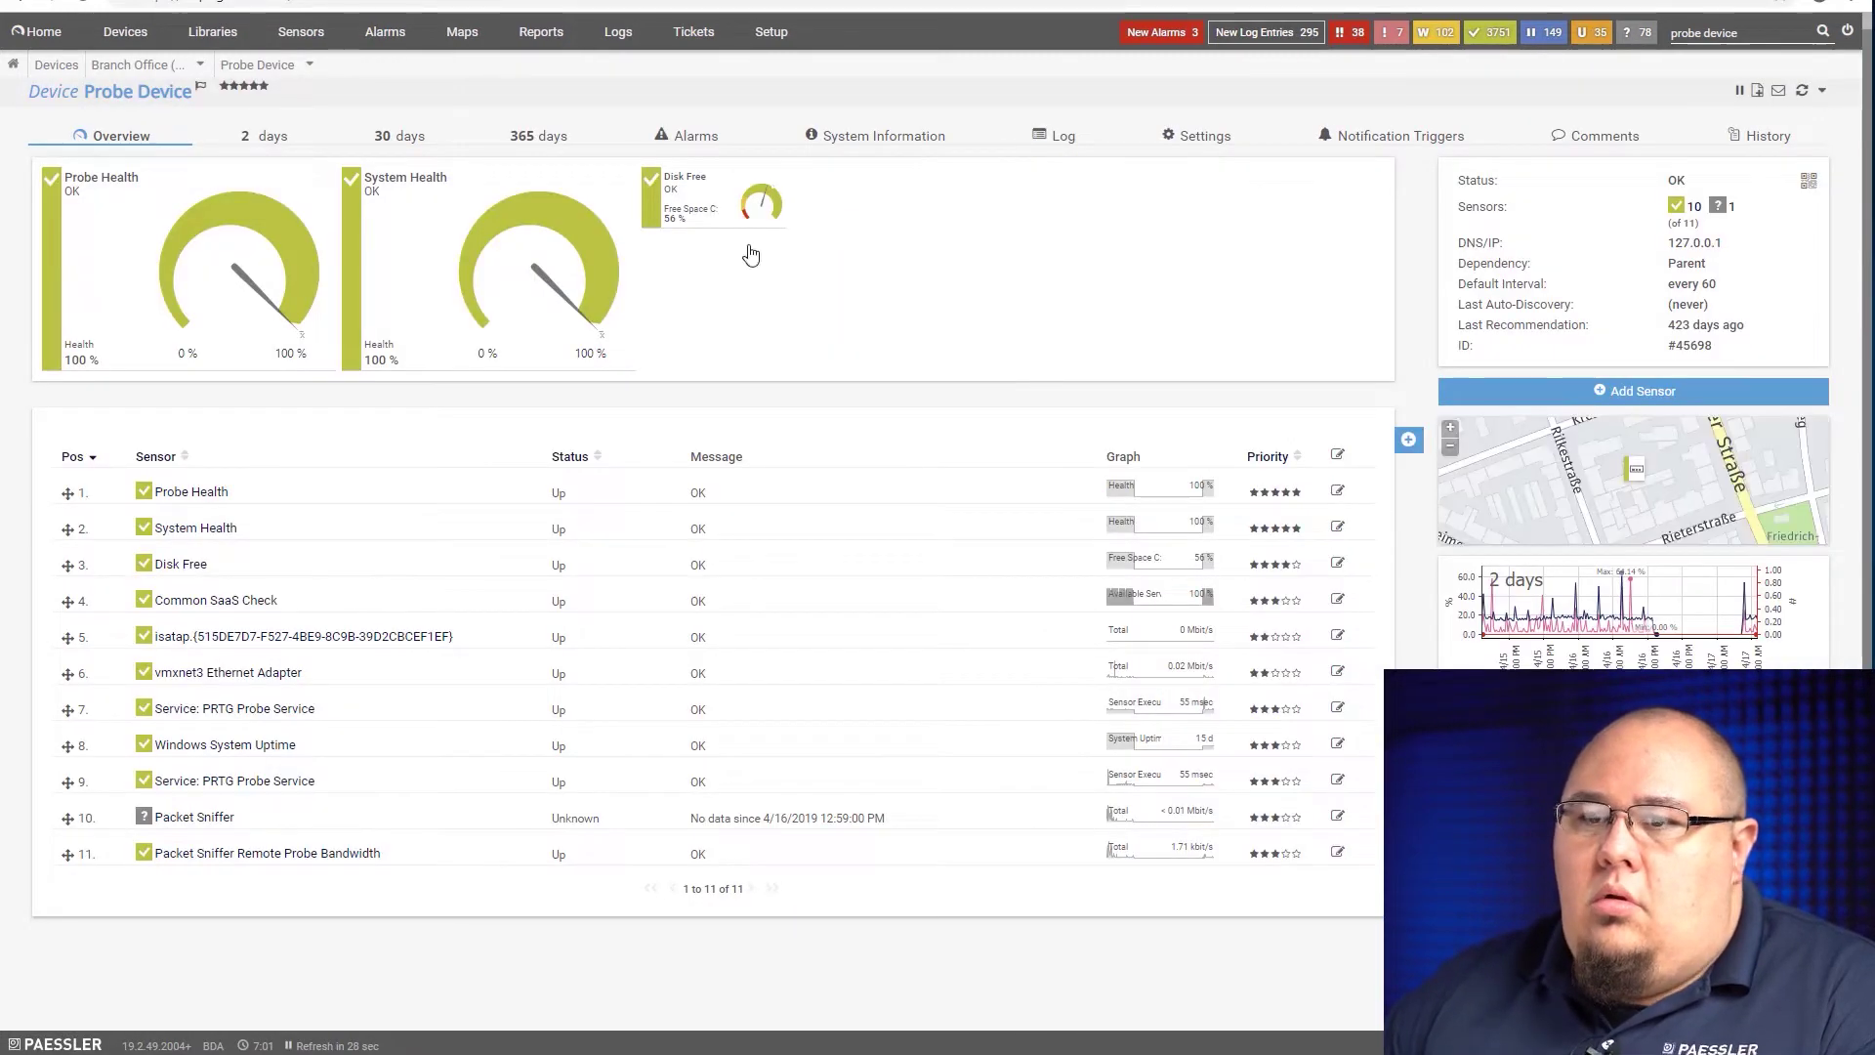
key(alt+Left)
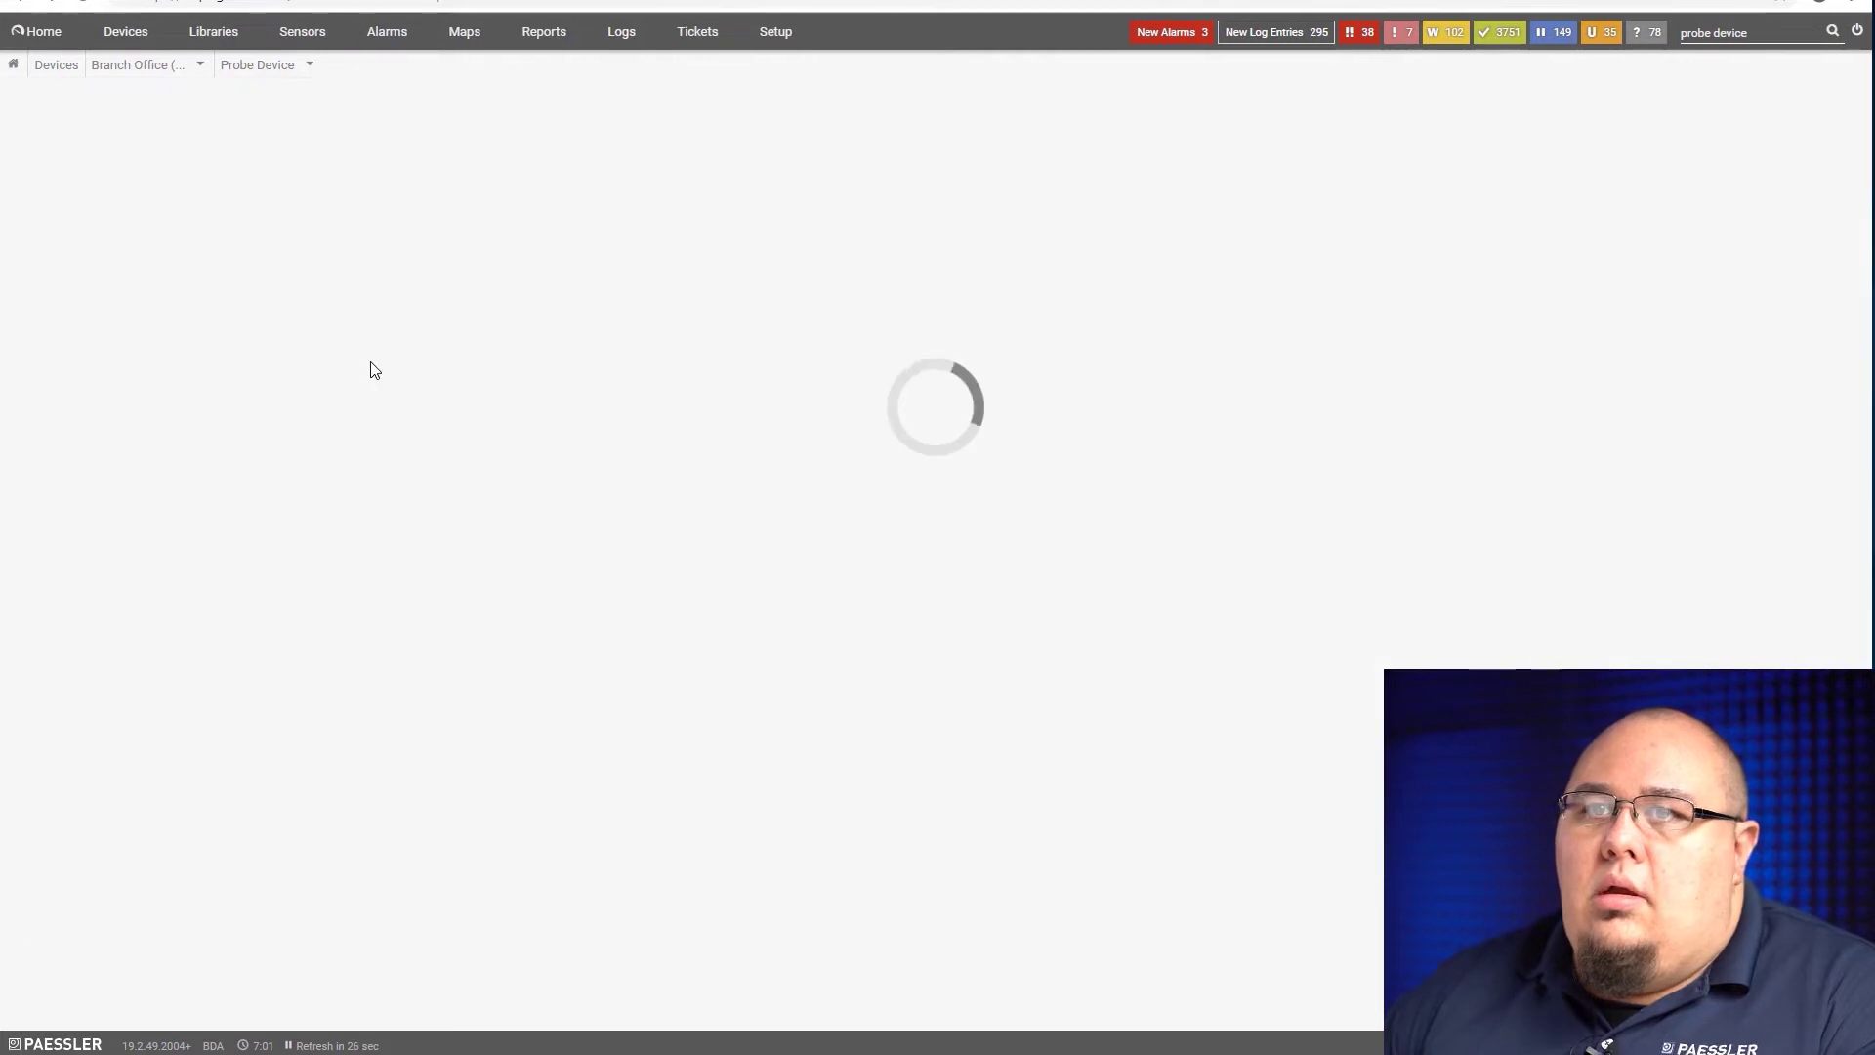
click(121, 510)
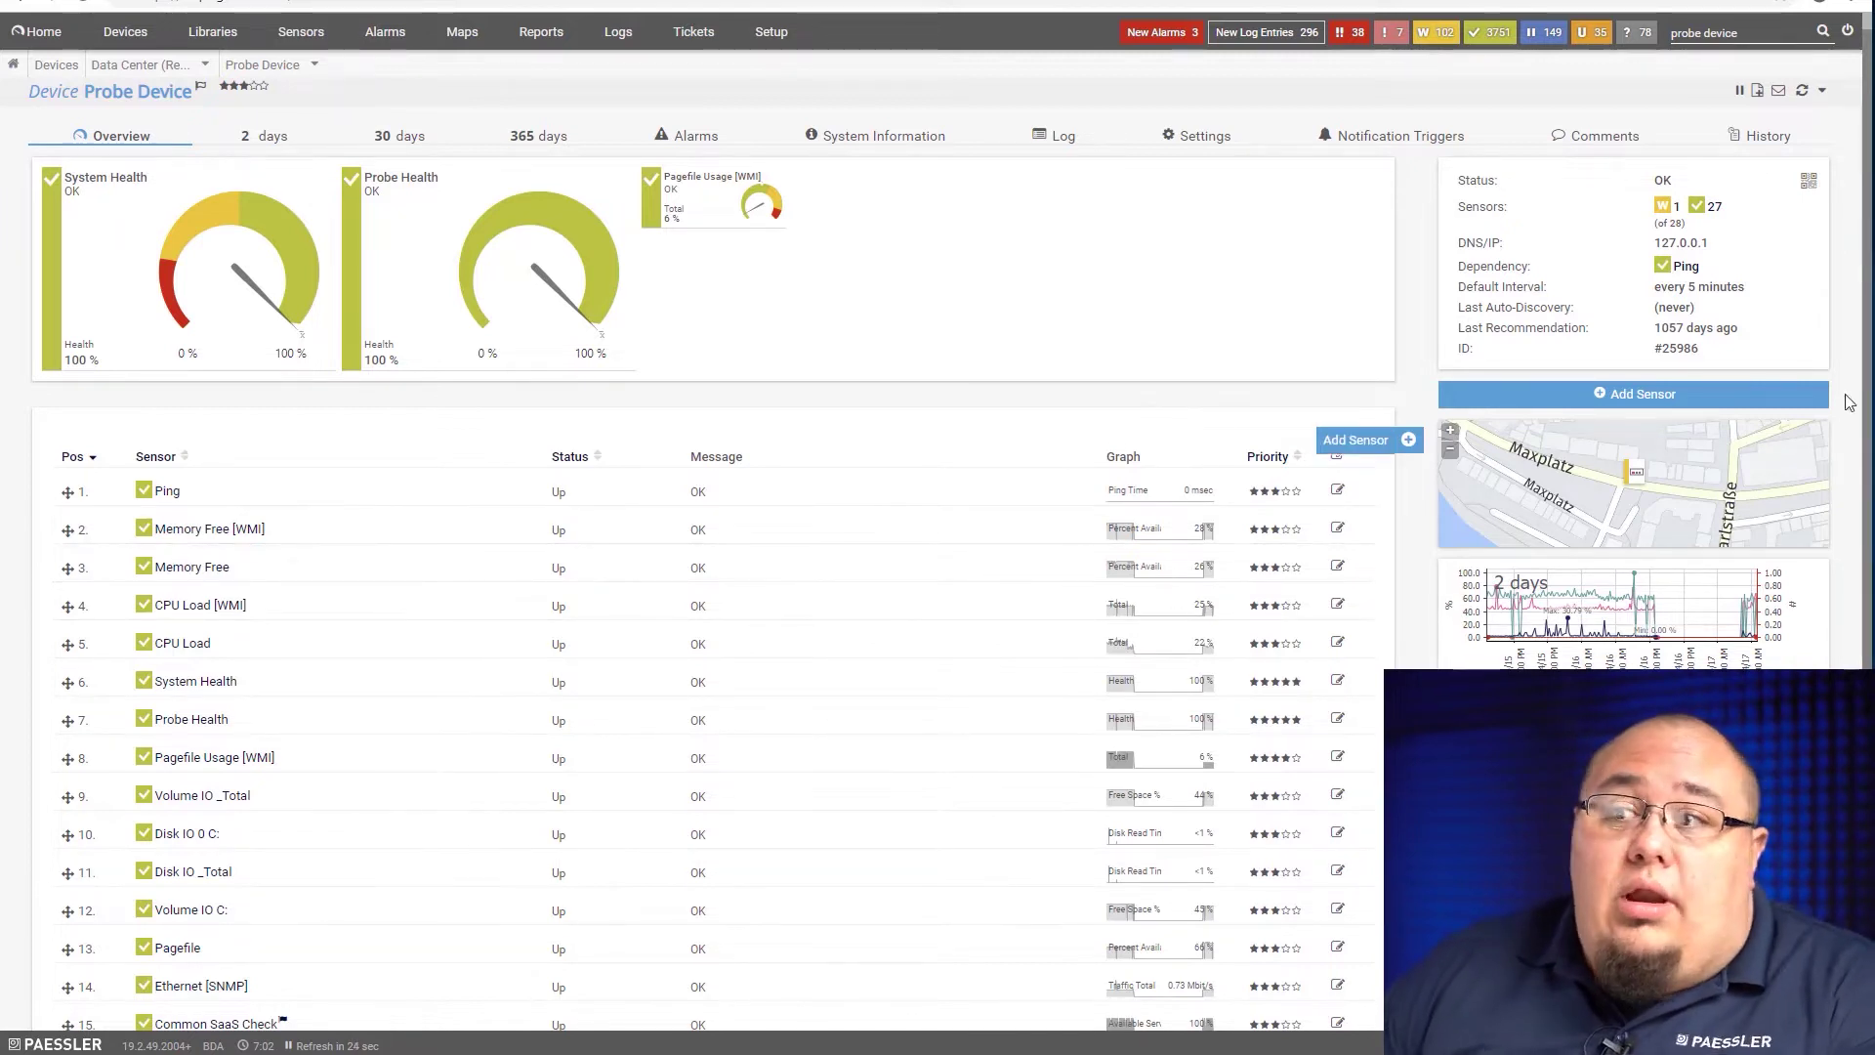
Step: Add a sensor by searching 'snmp re' and picking SNMP Trap Receiver on port 162
click(1364, 454)
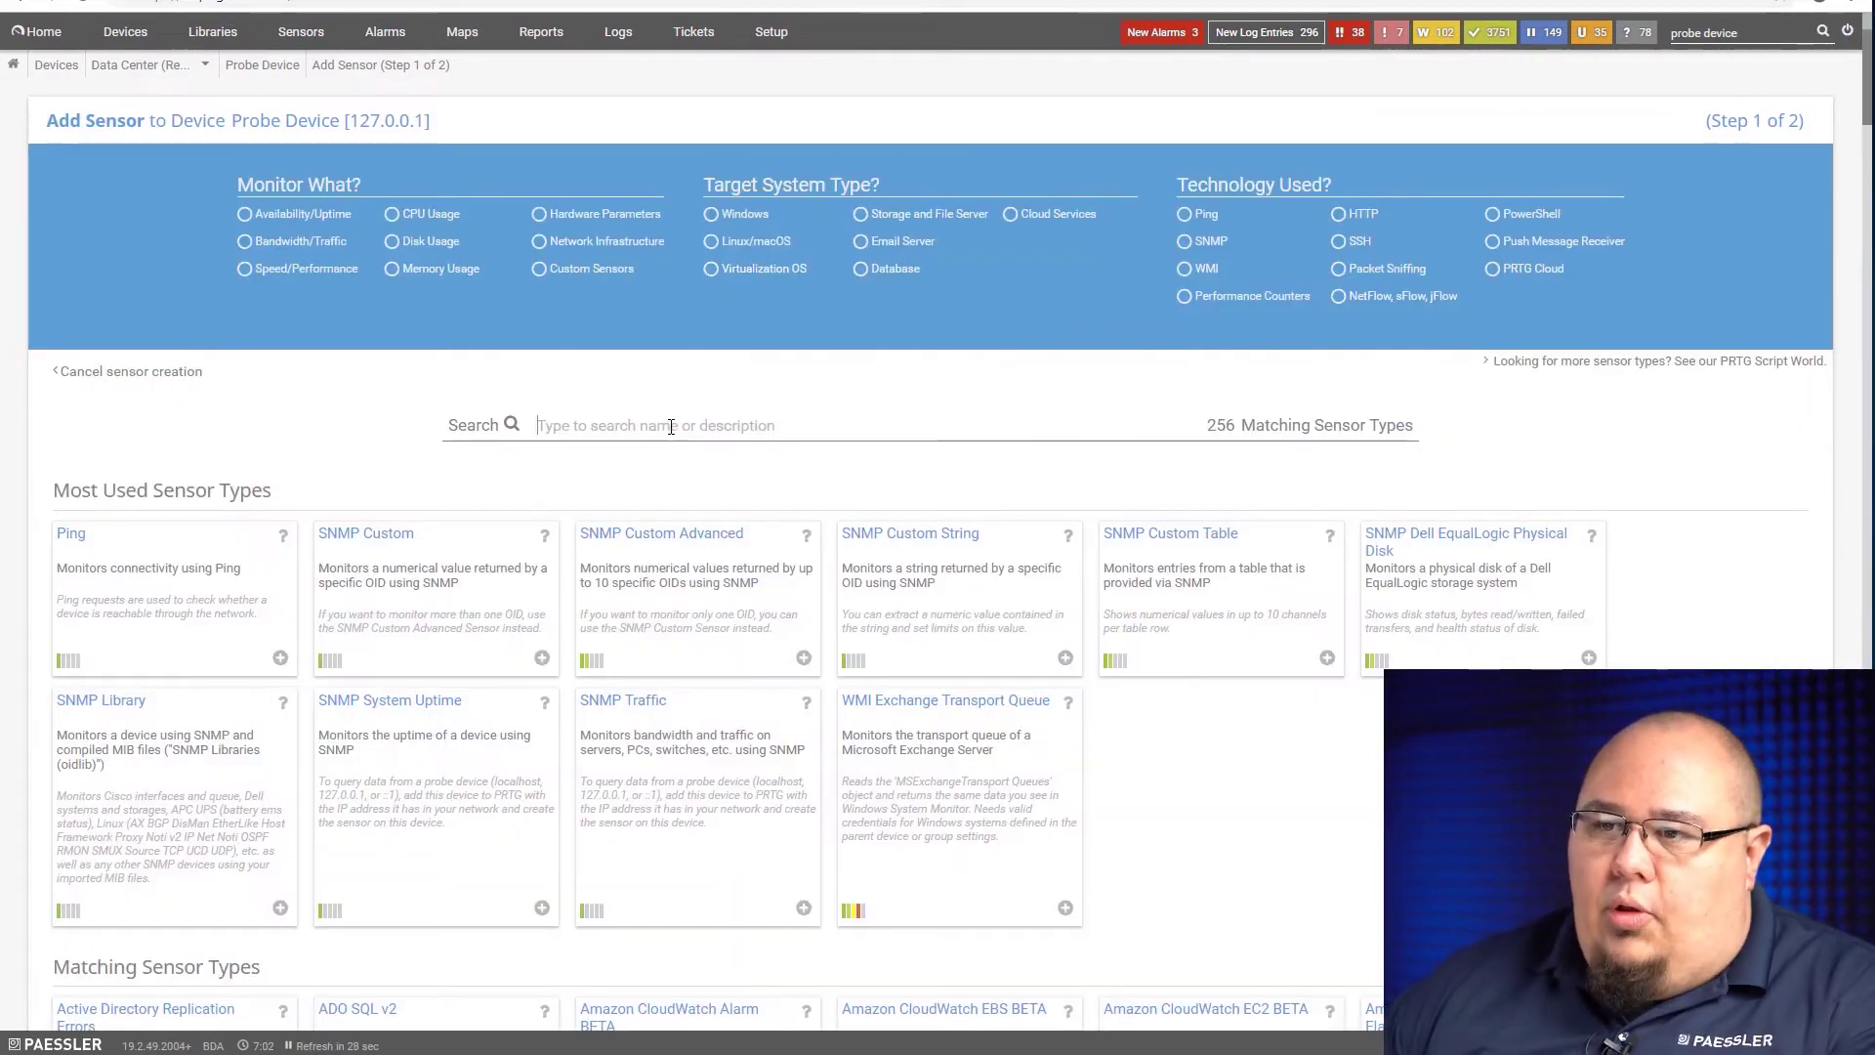
click(671, 427)
text(snmp rec)
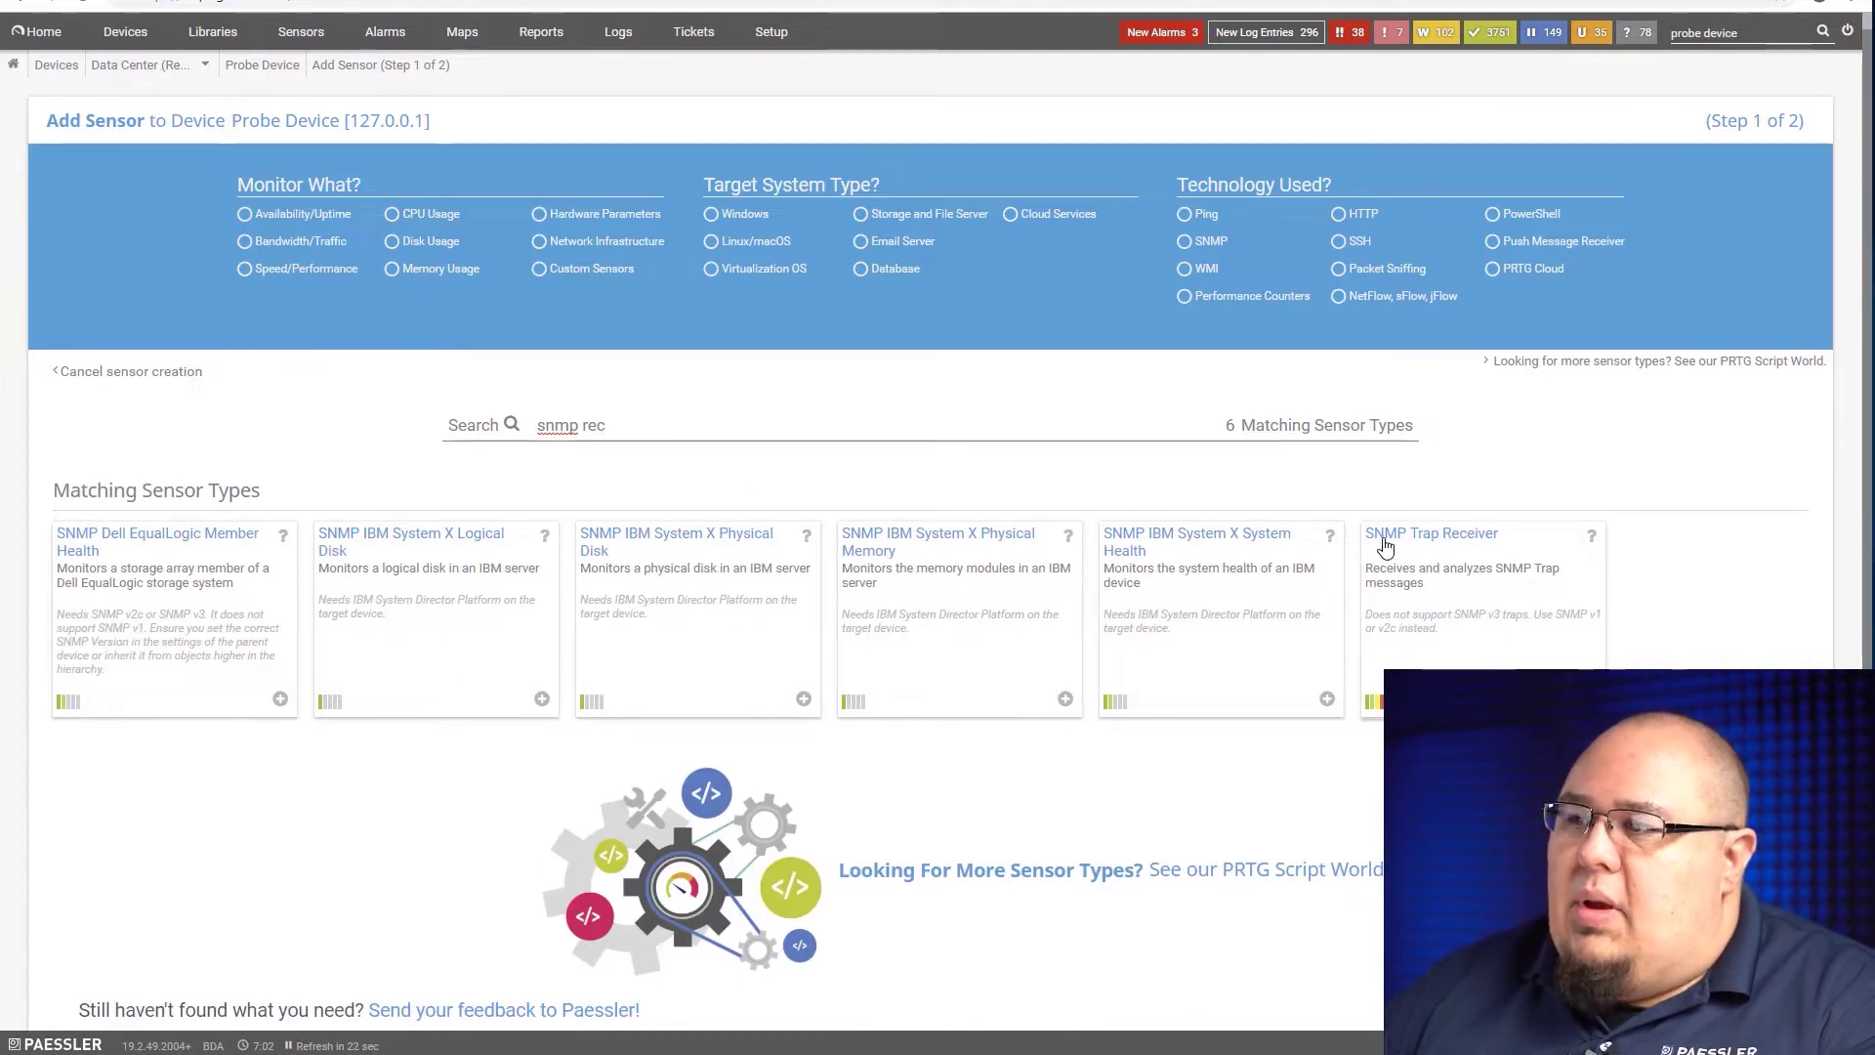
click(1467, 633)
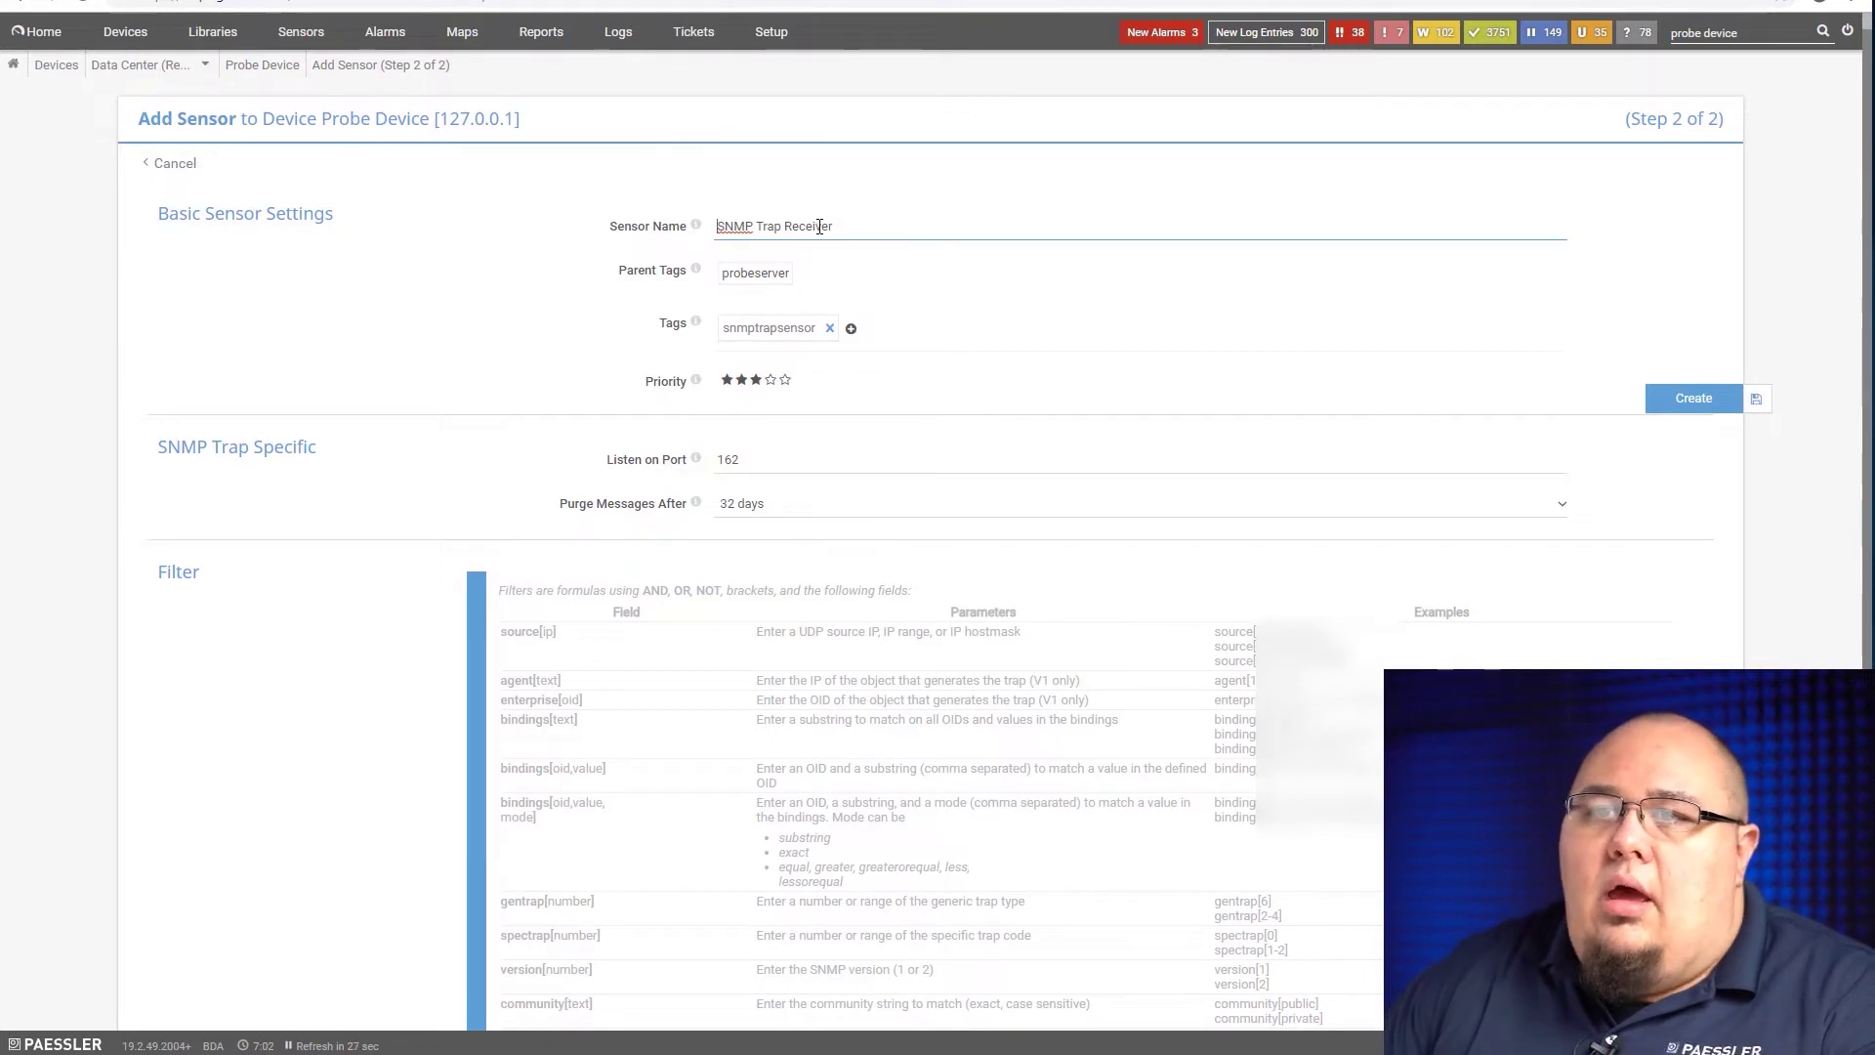
drag(845, 225, 581, 235)
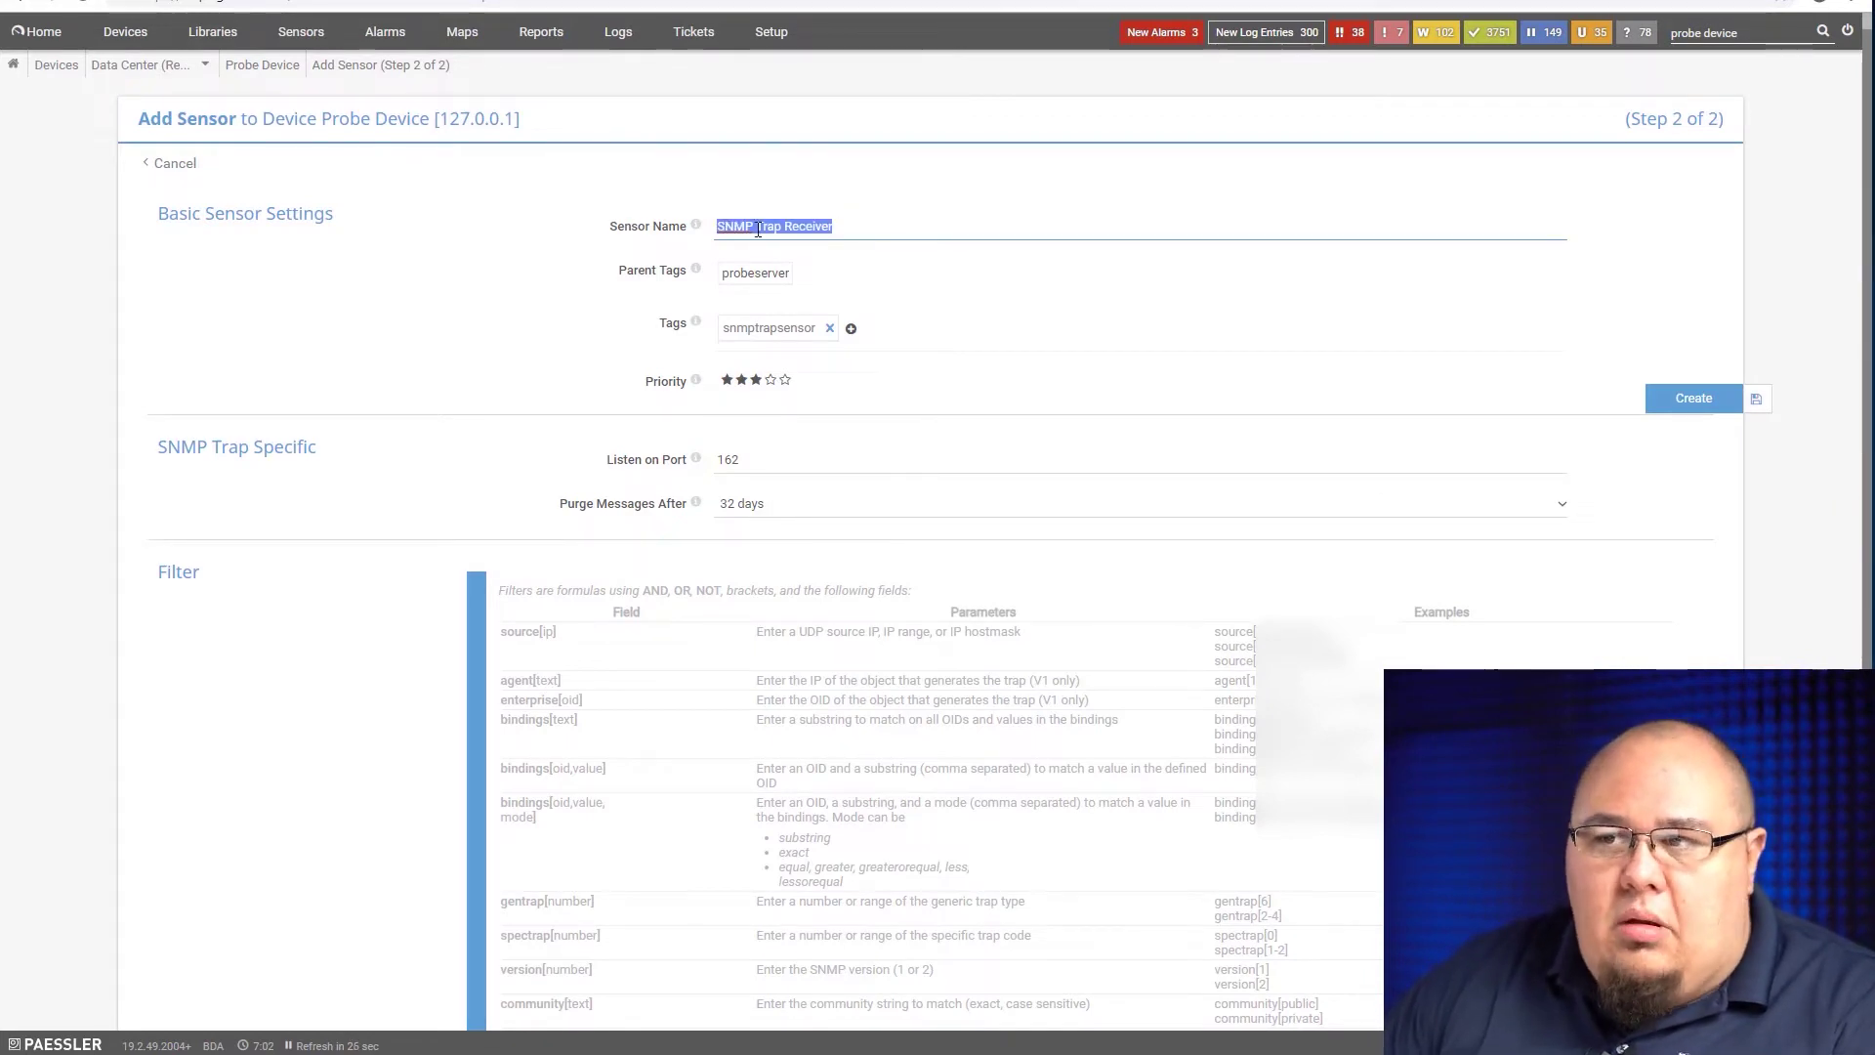
click(830, 220)
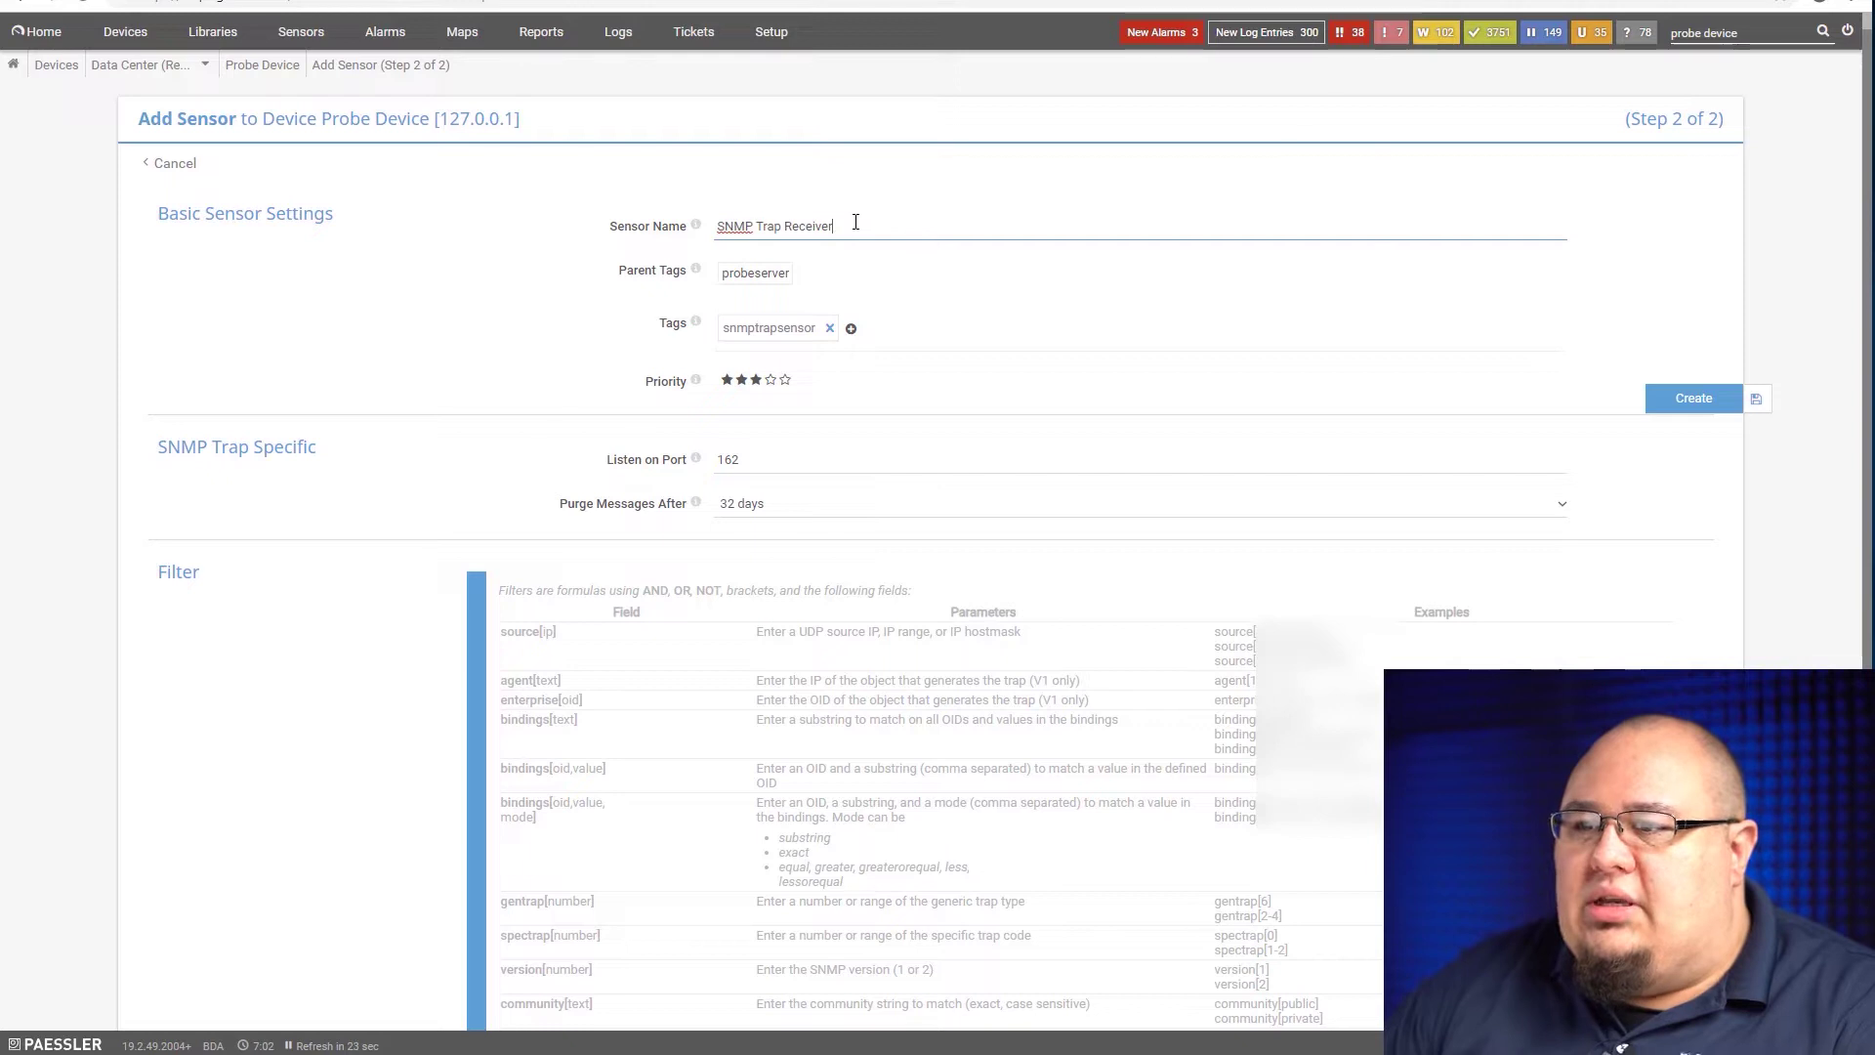
click(759, 466)
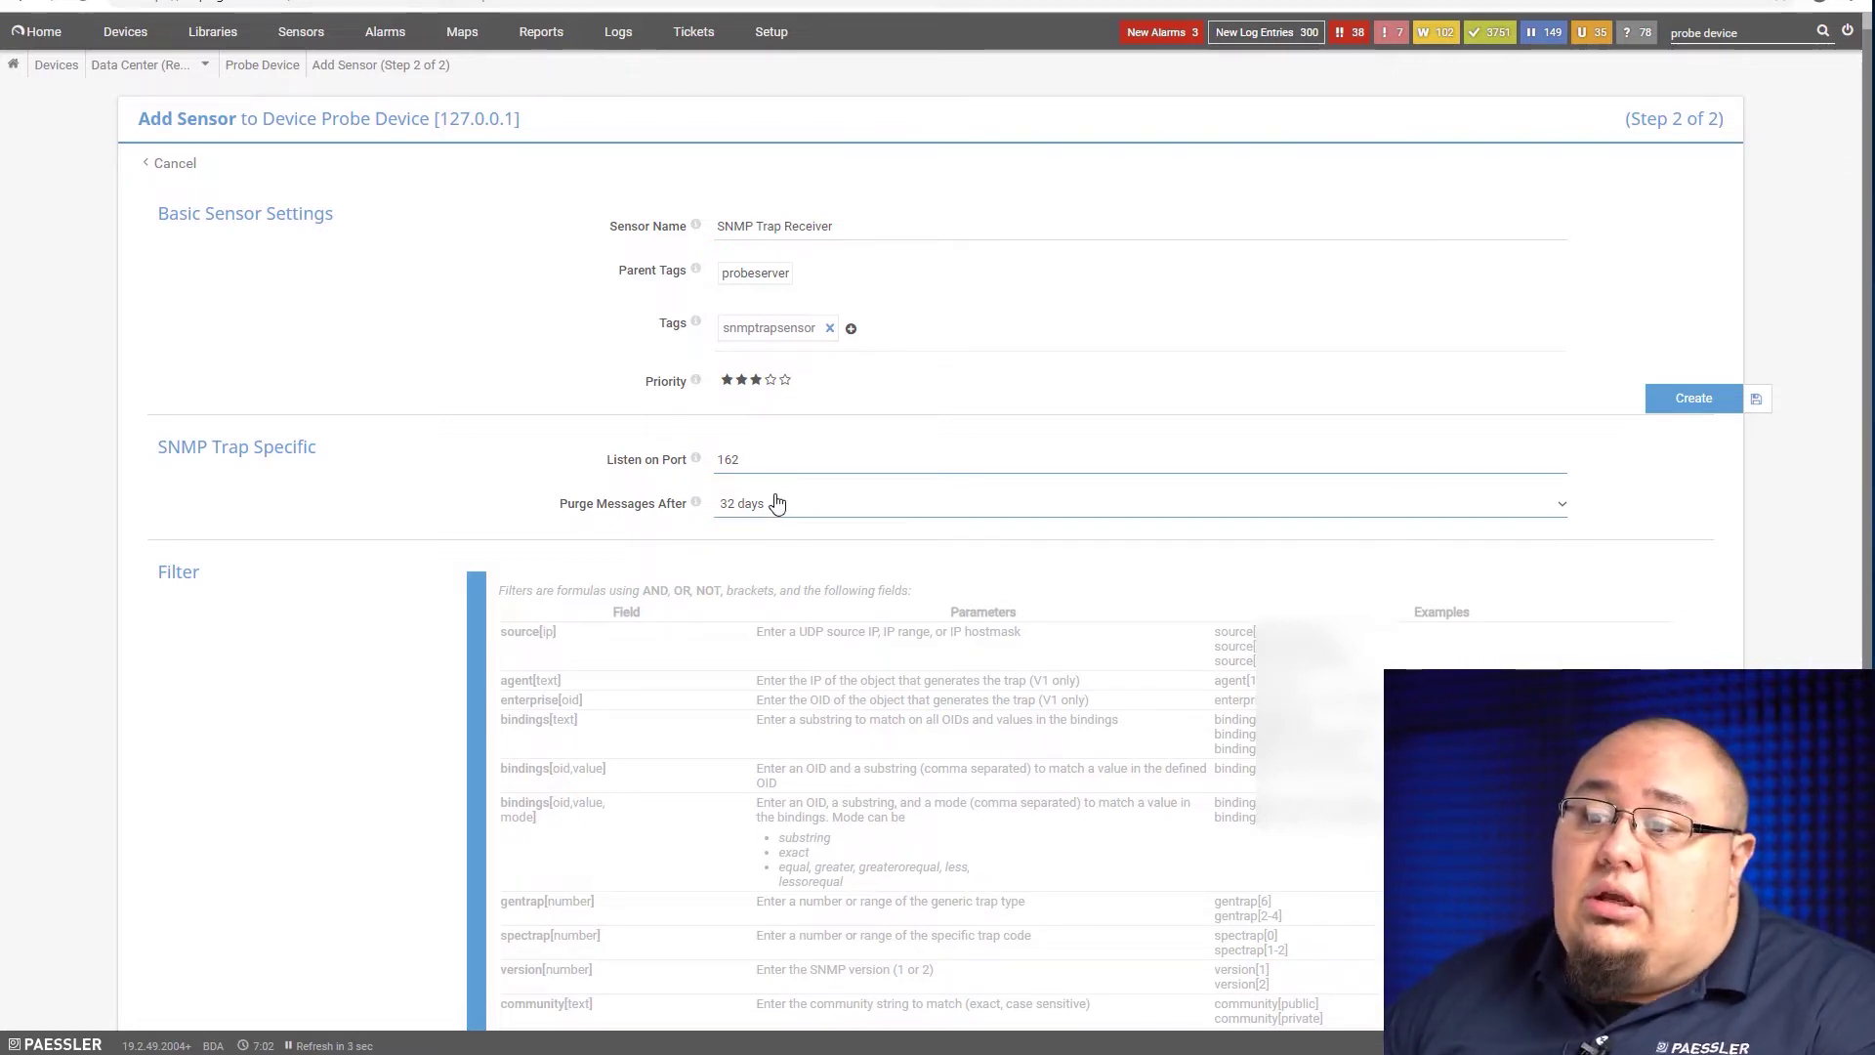
click(771, 503)
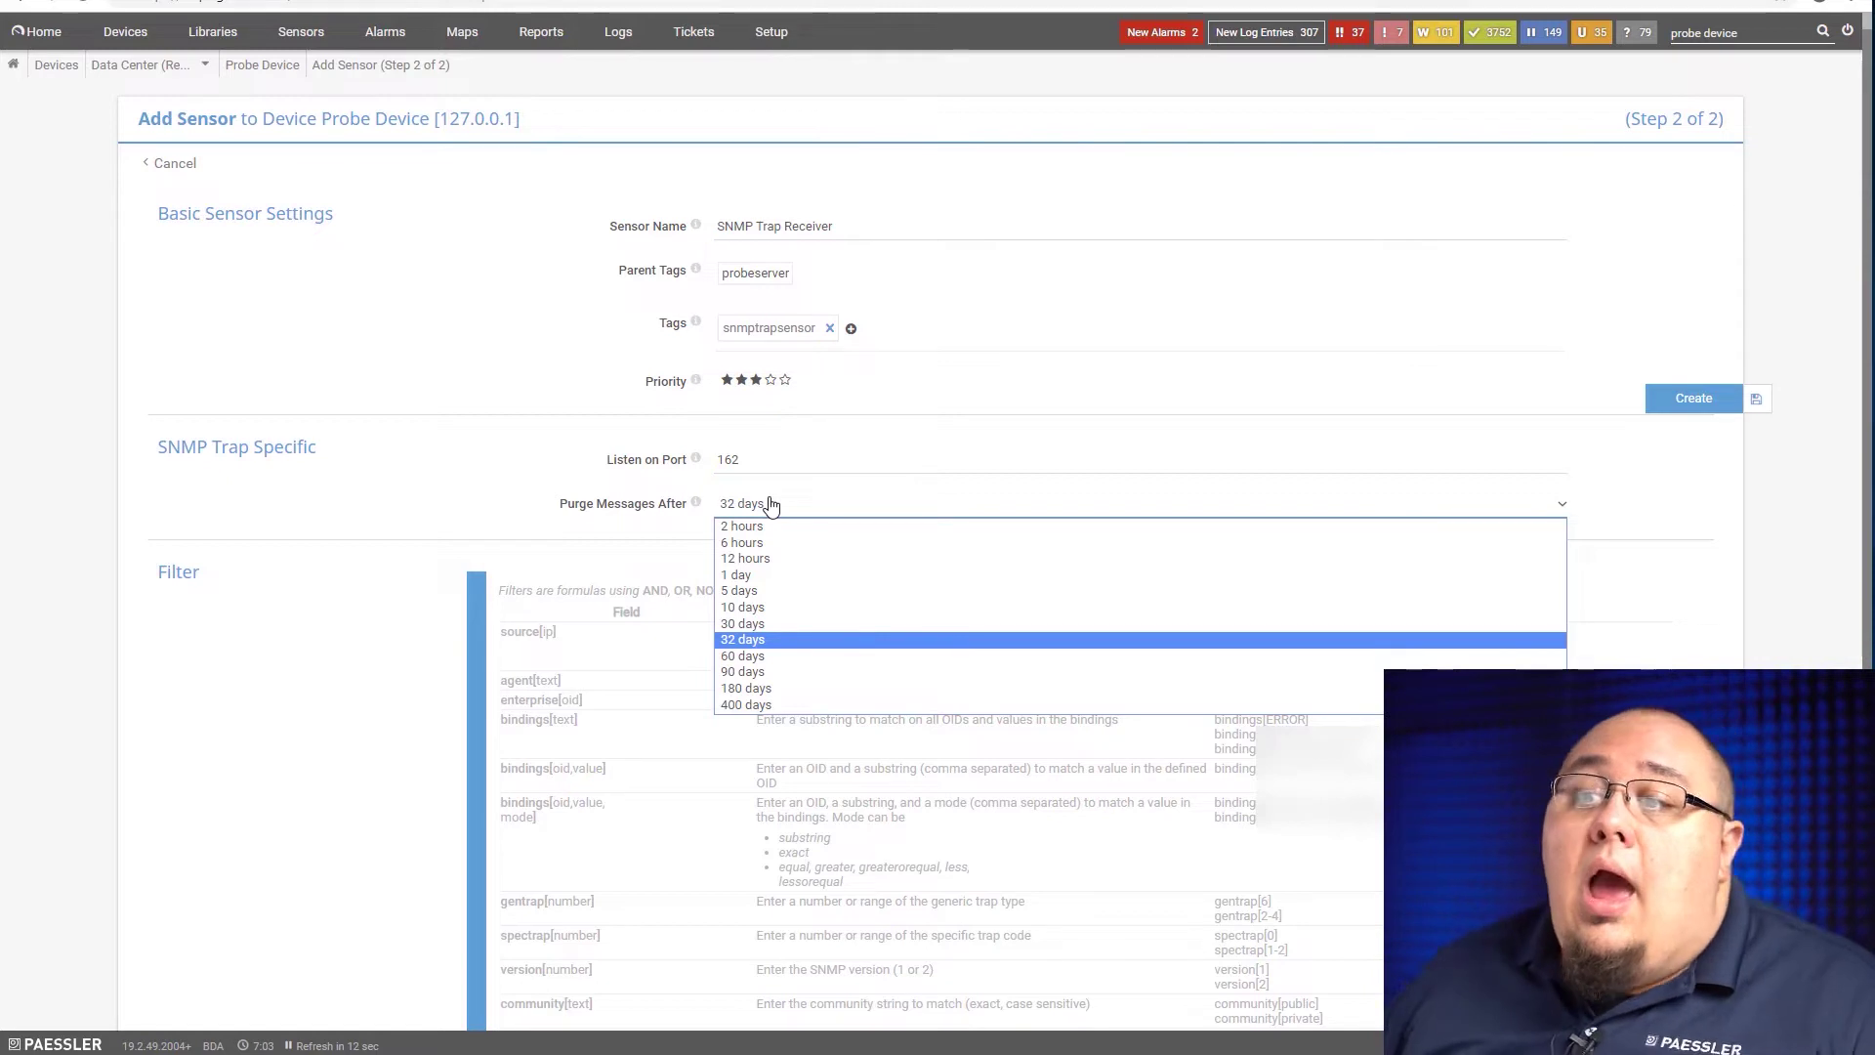
click(446, 494)
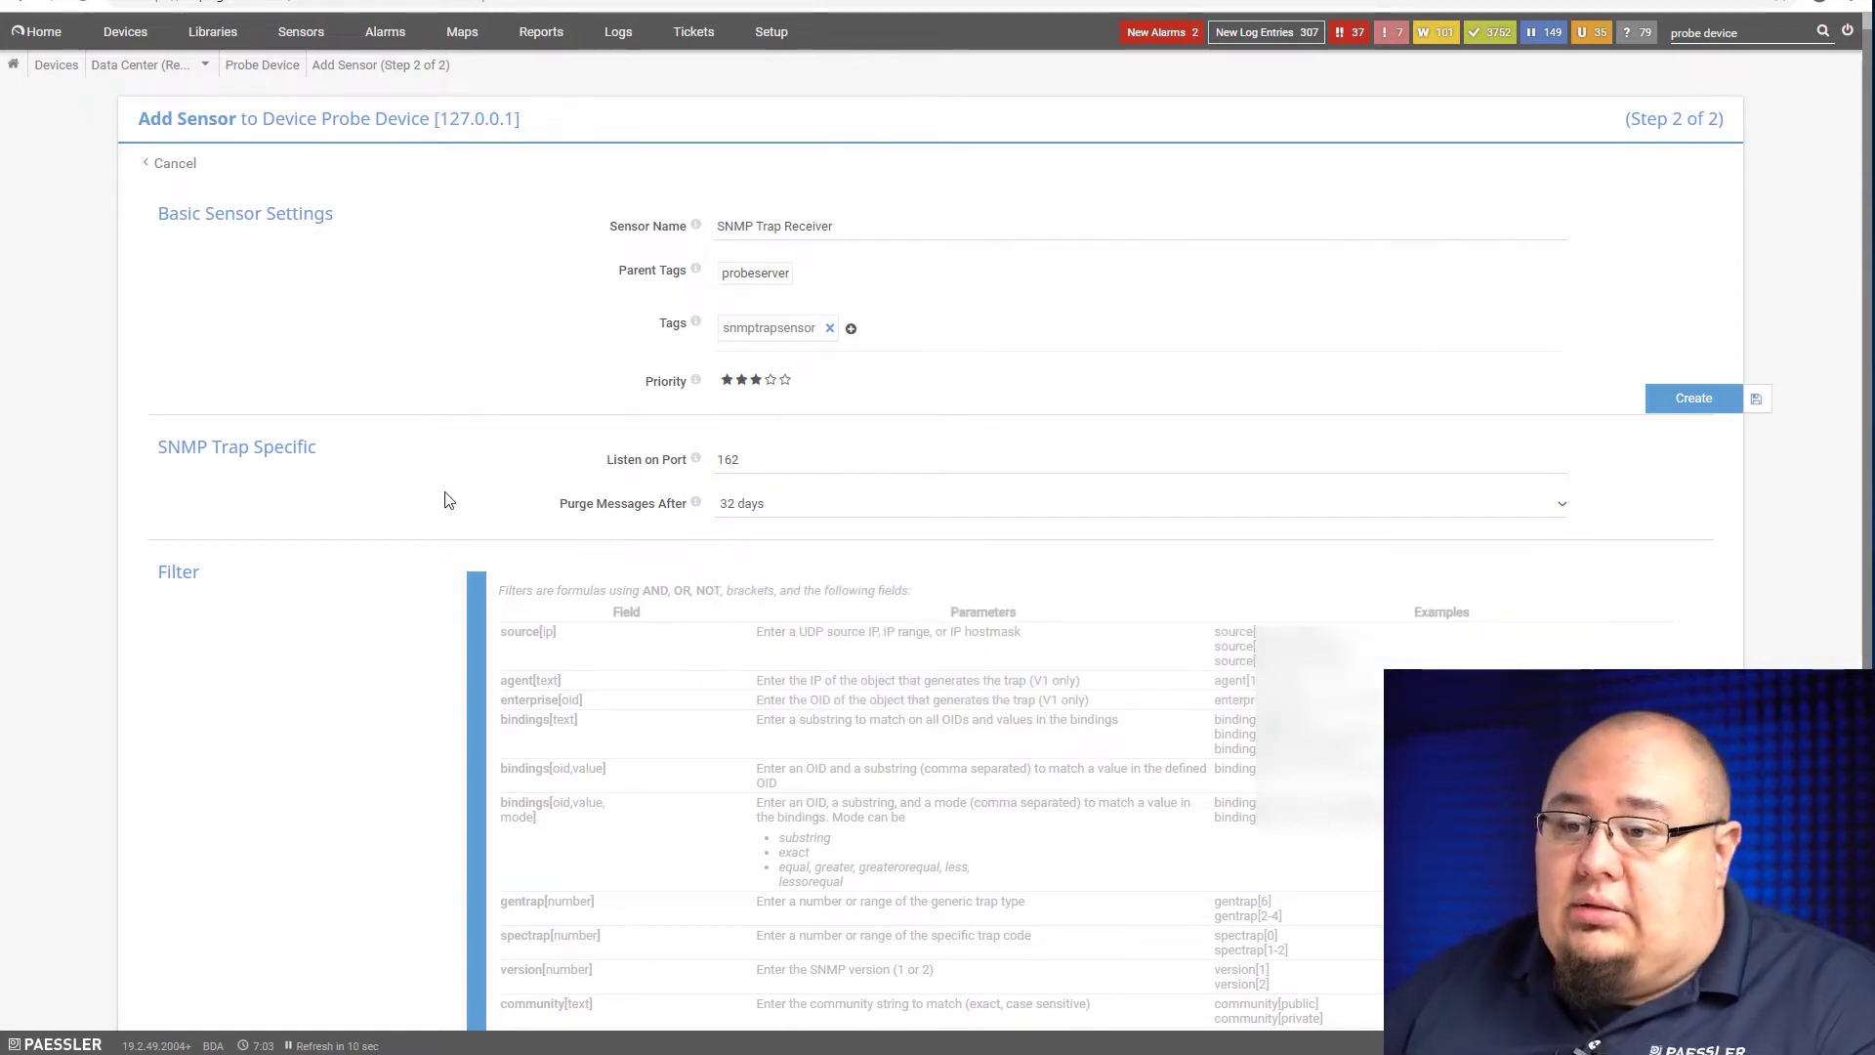
scroll(415, 517, down, 4)
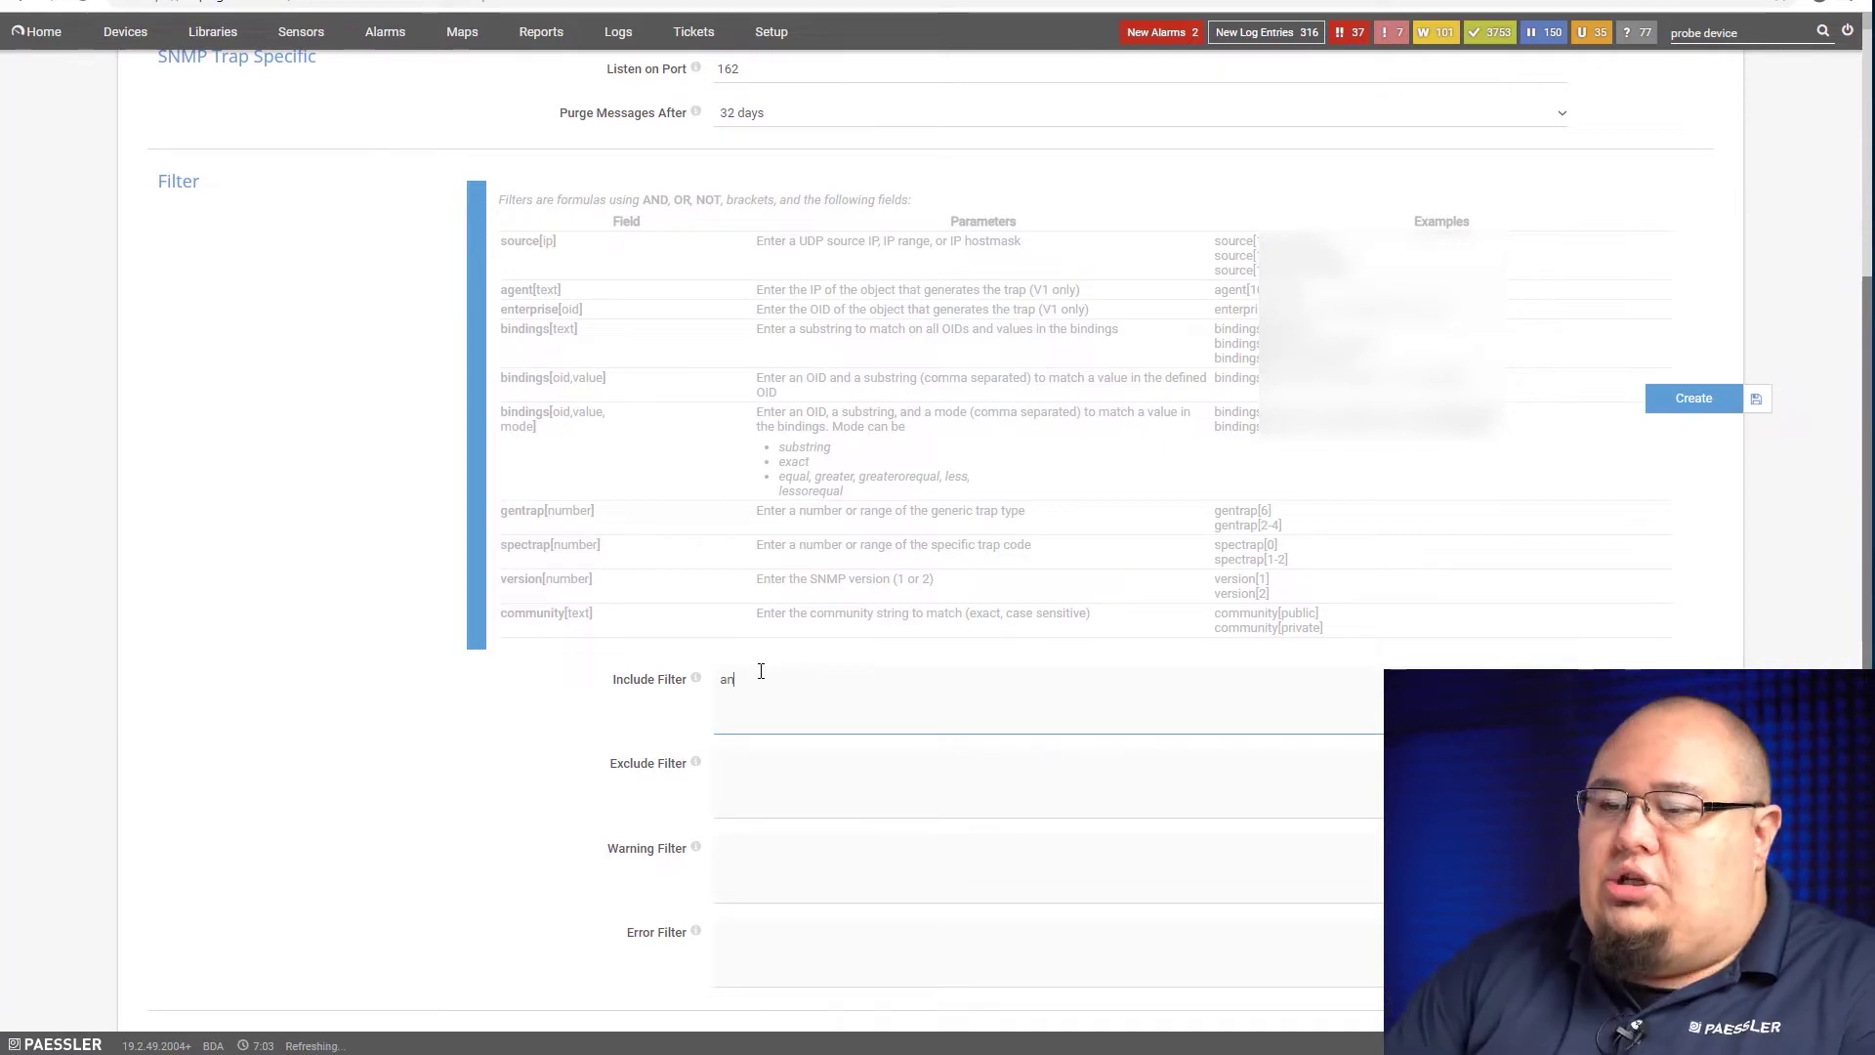
Step: Replace the default 'any' Include Filter with source[192.168.0.0/24]
key(BackSpace)
key(BackSpace)
key(BackSpace)
text(source)
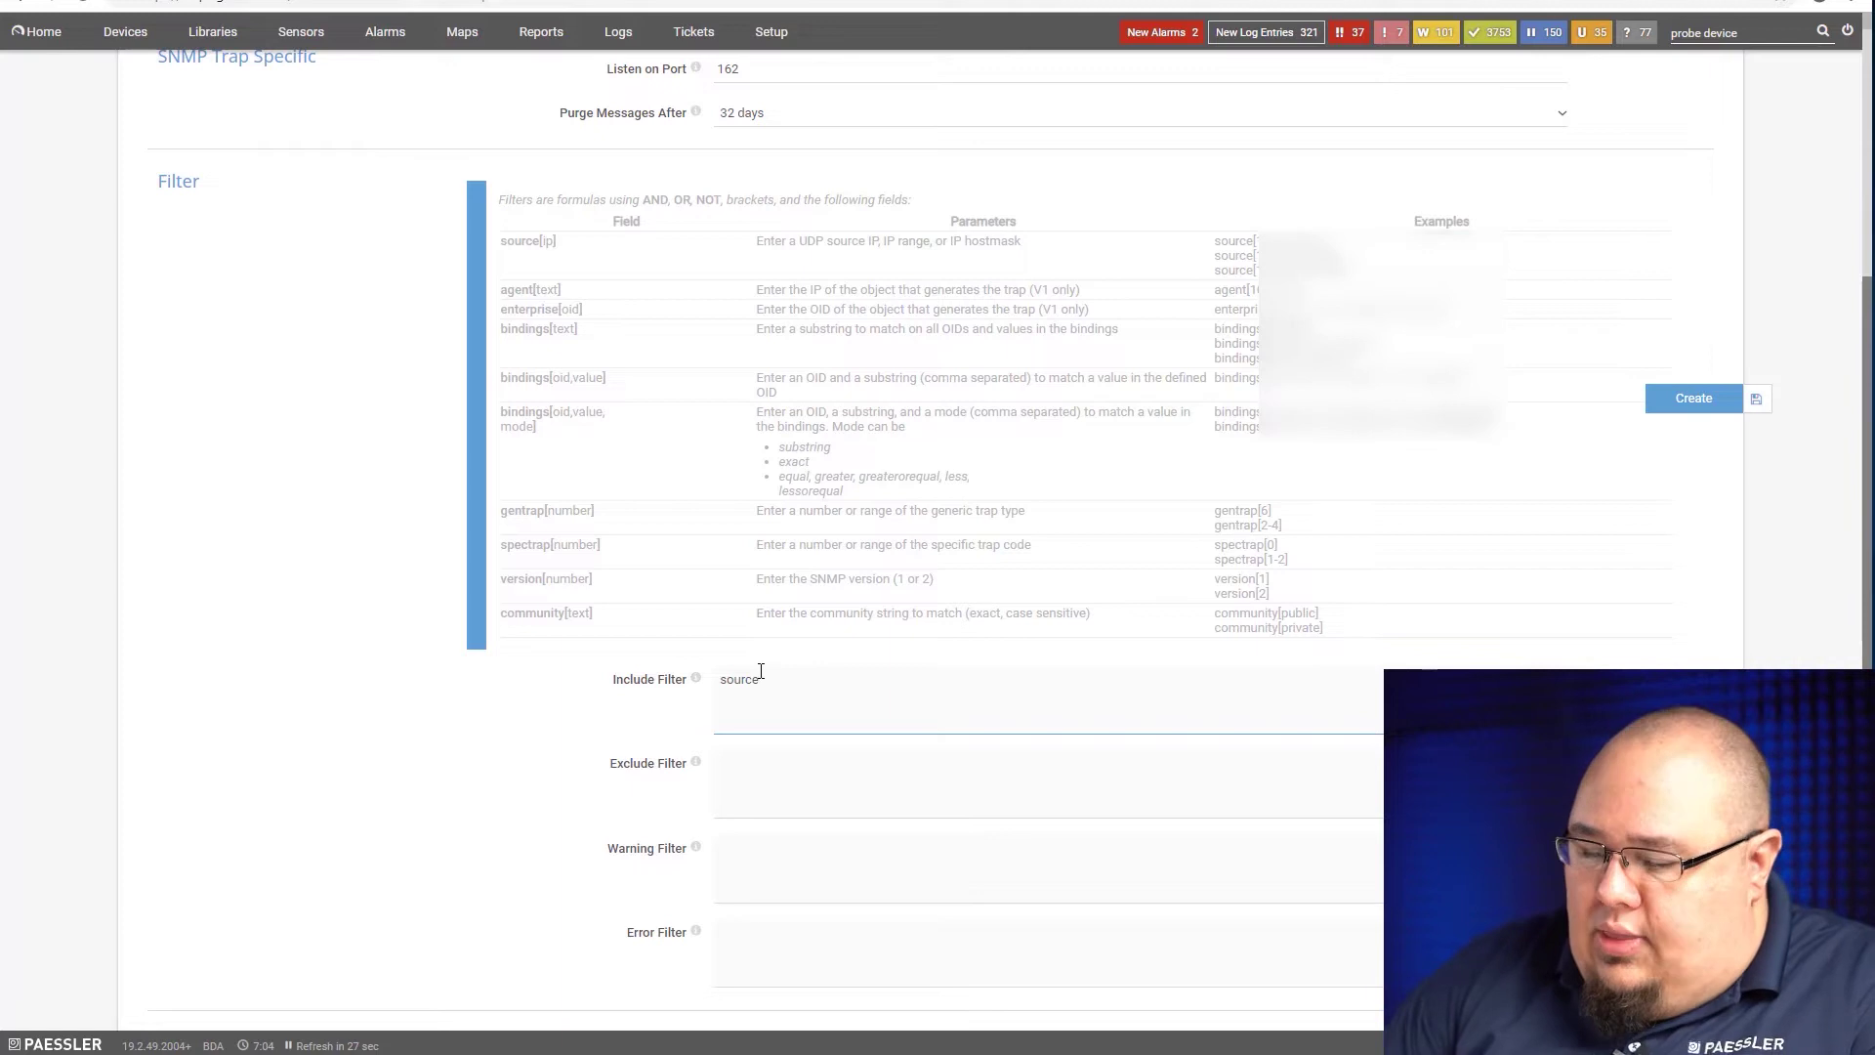
text([)
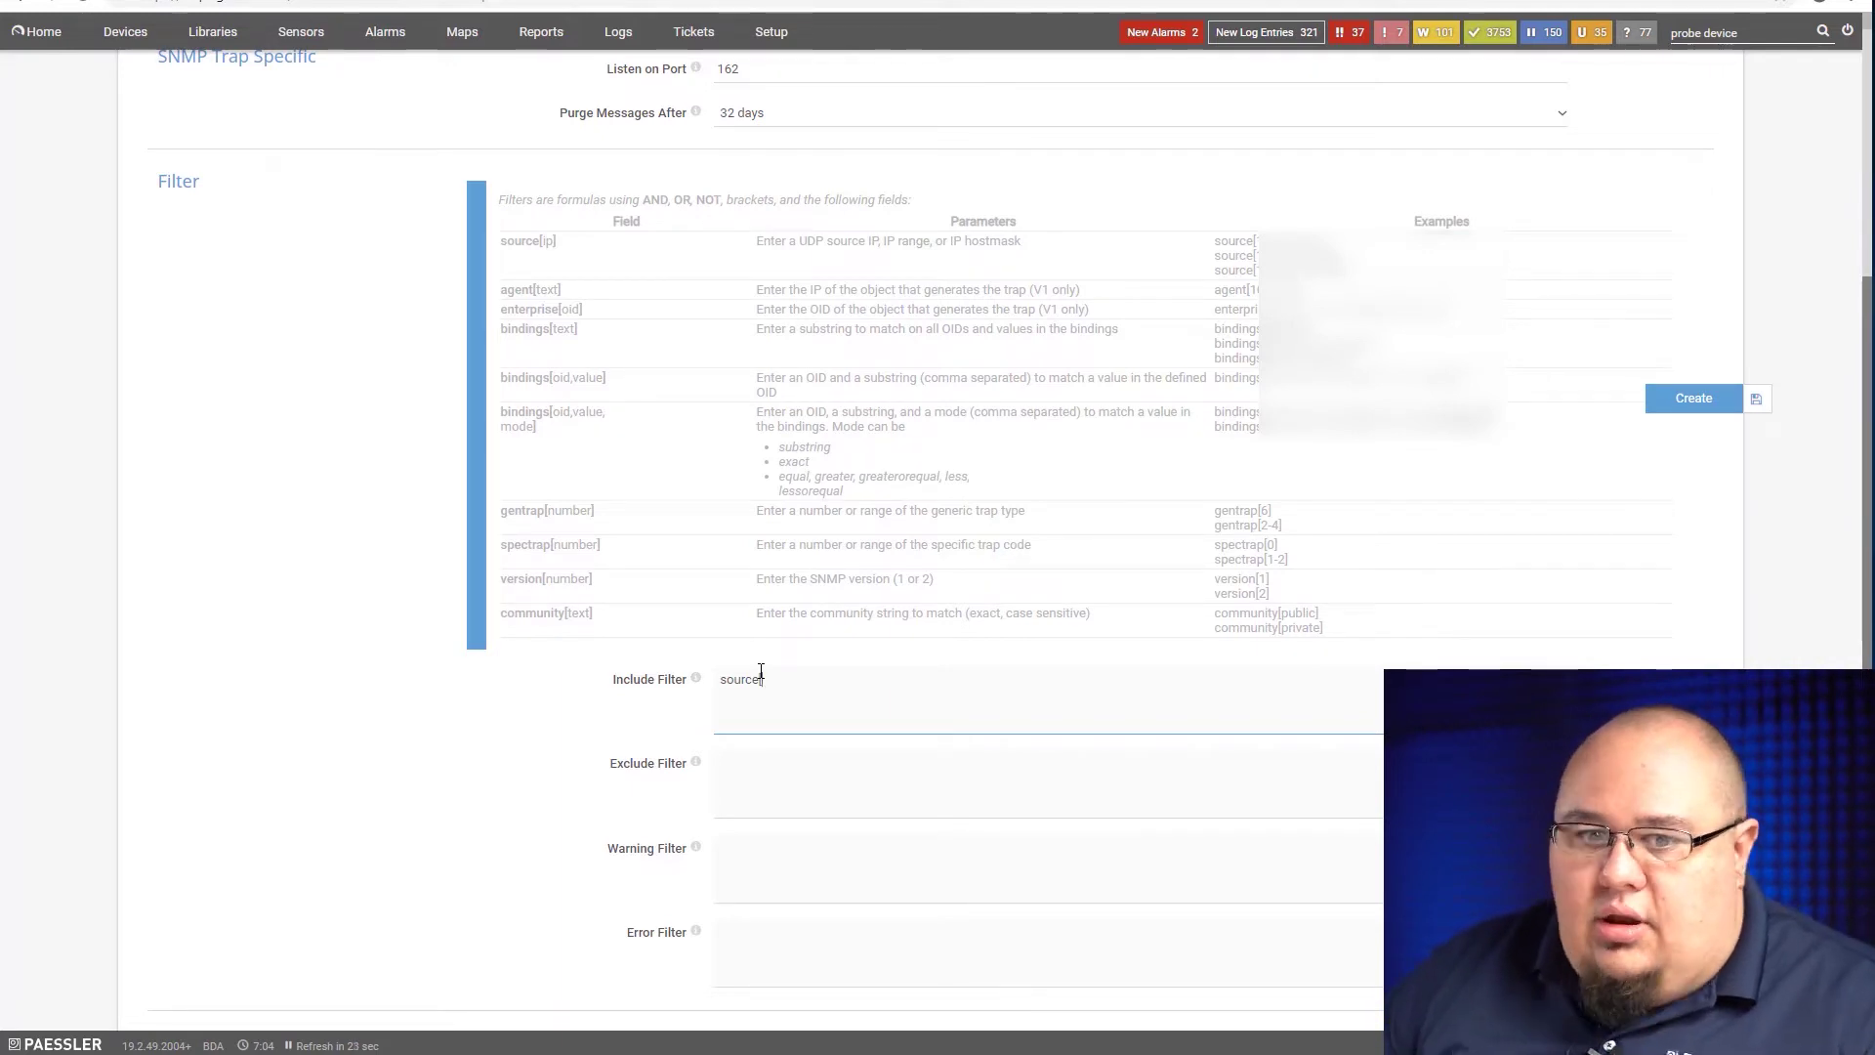
text(192.168.0.0)
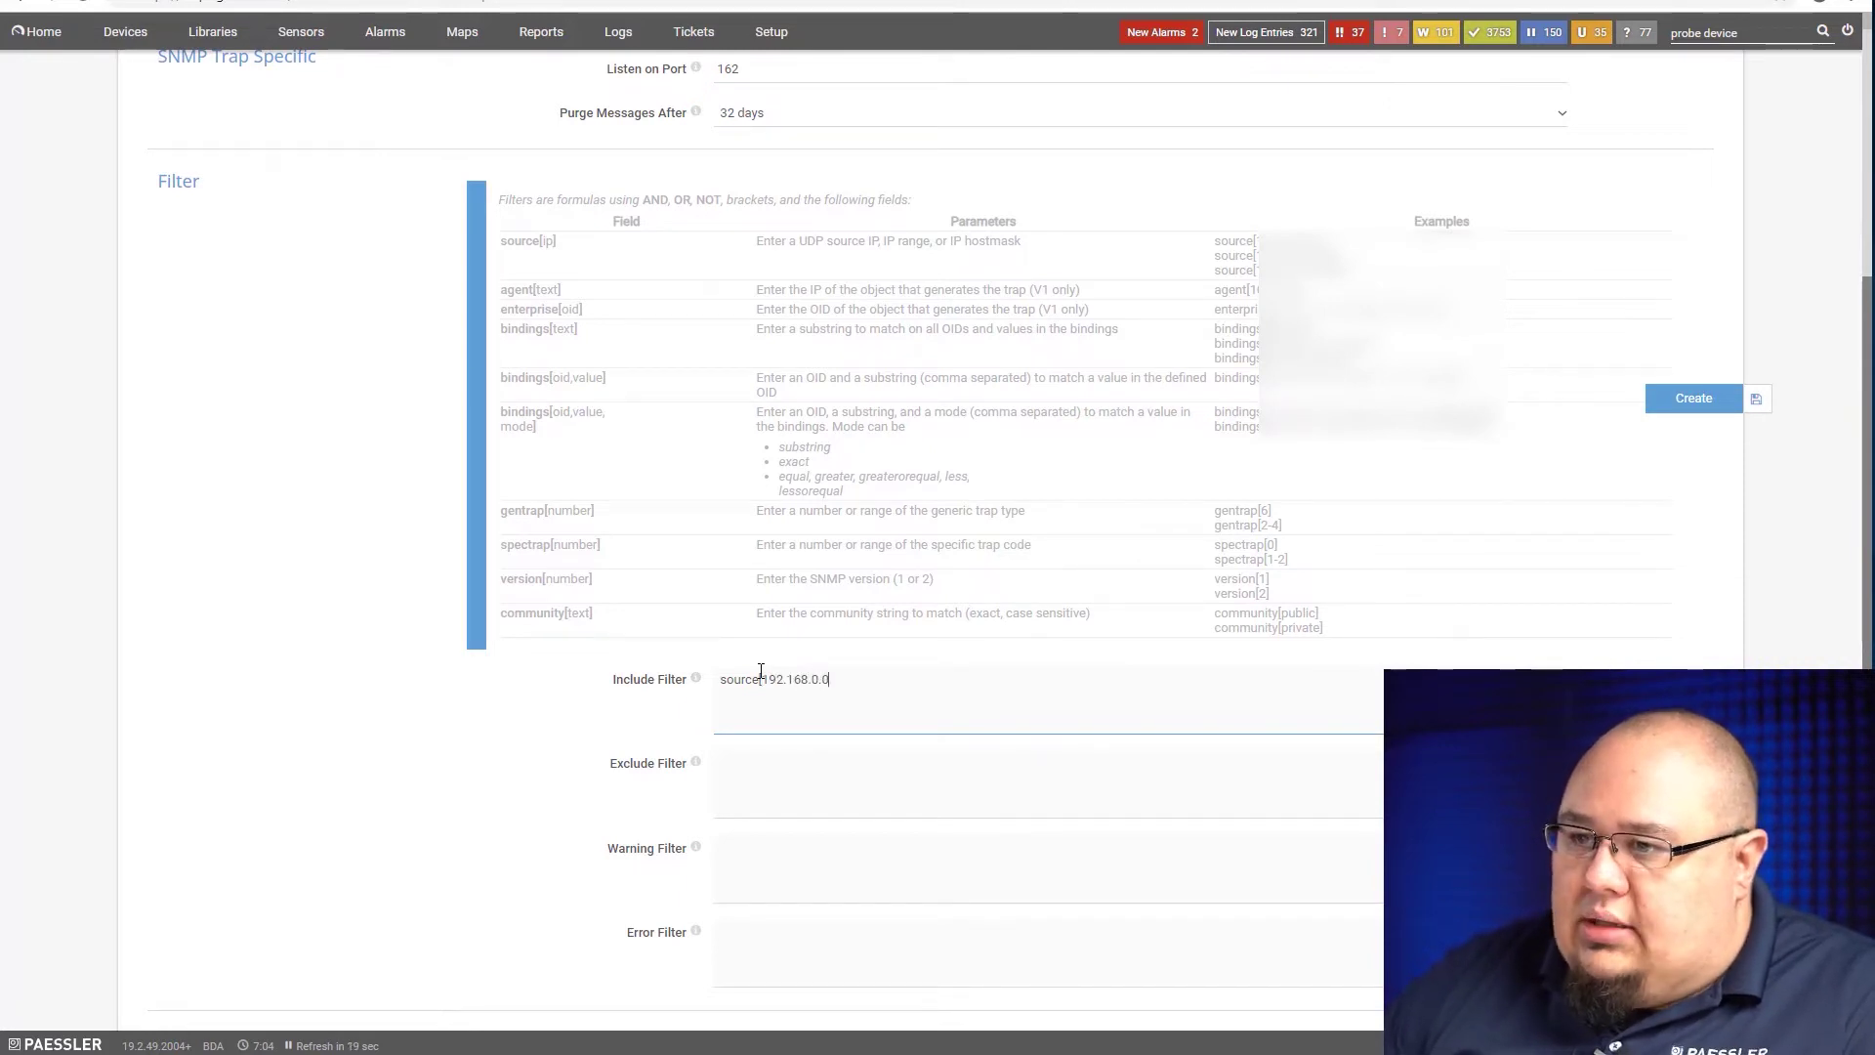
text(/24)
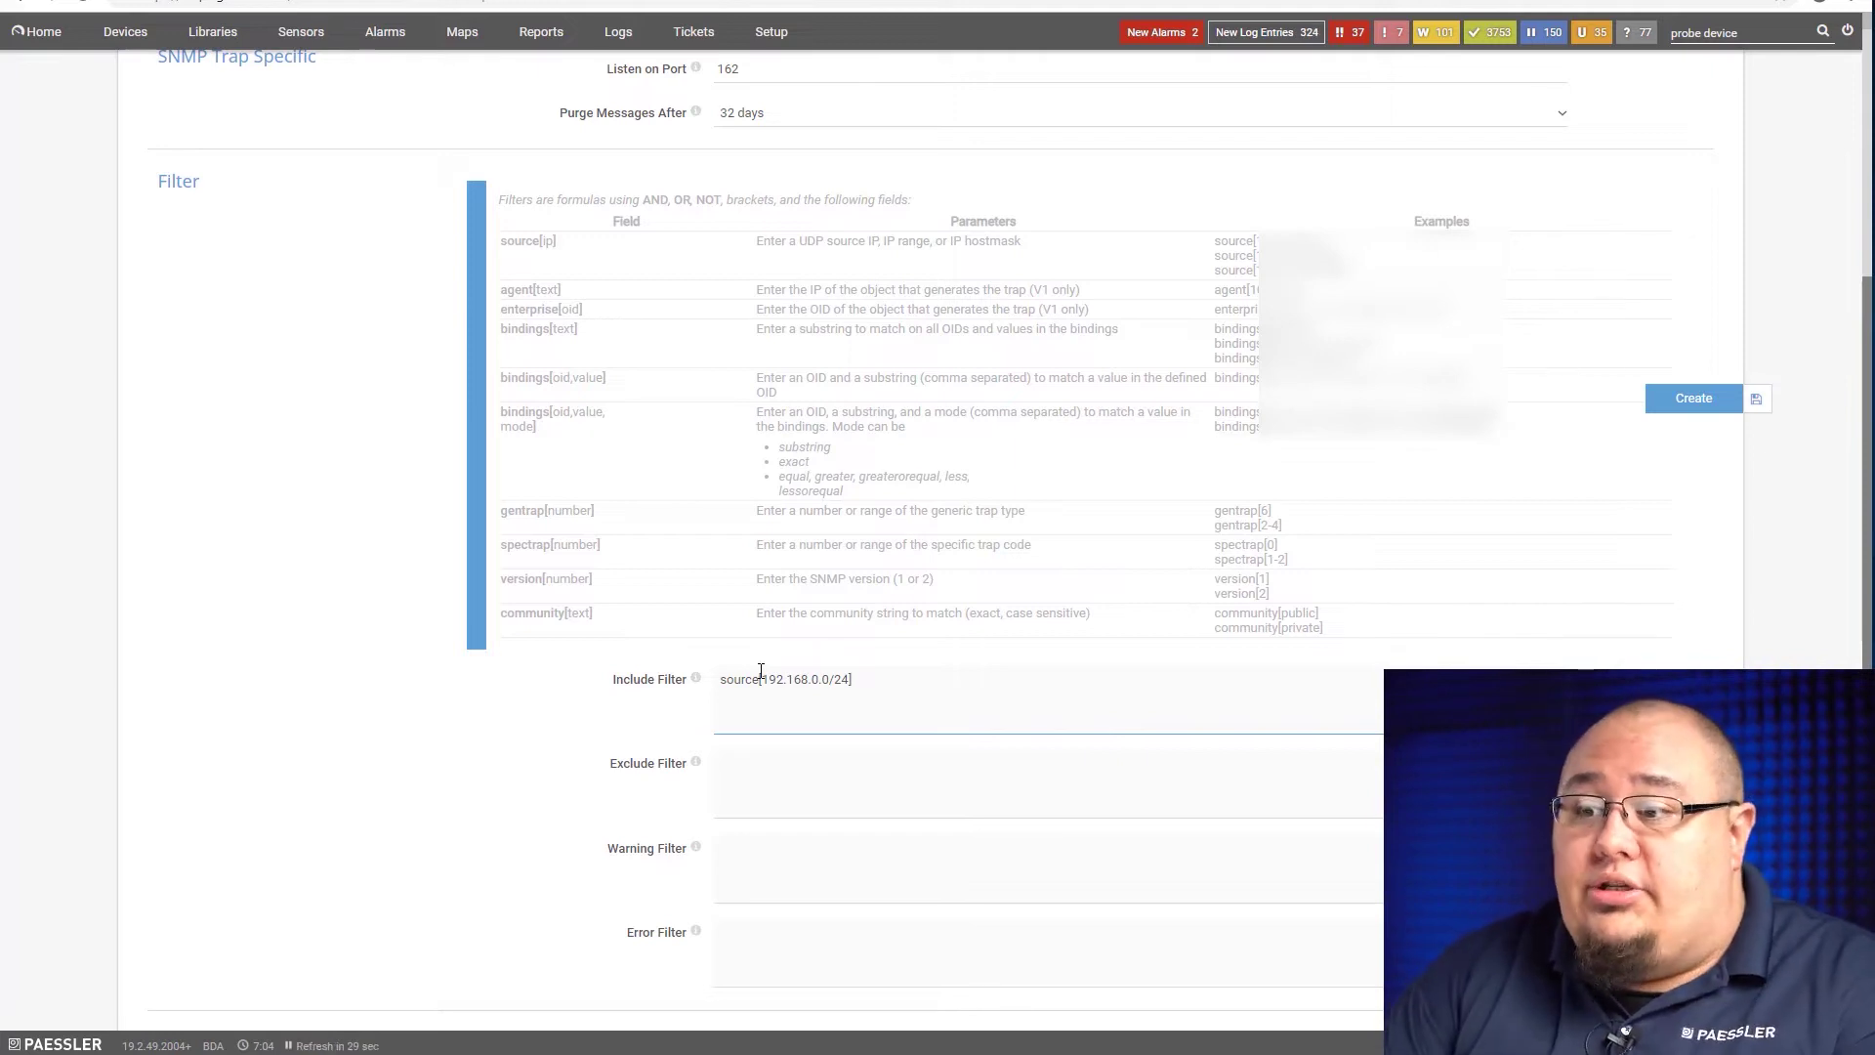
Step: Extend the Include Filter to source[192.168.0.0/24] AND enterprise, removing the stray NOT
text(OR)
key(BackSpace)
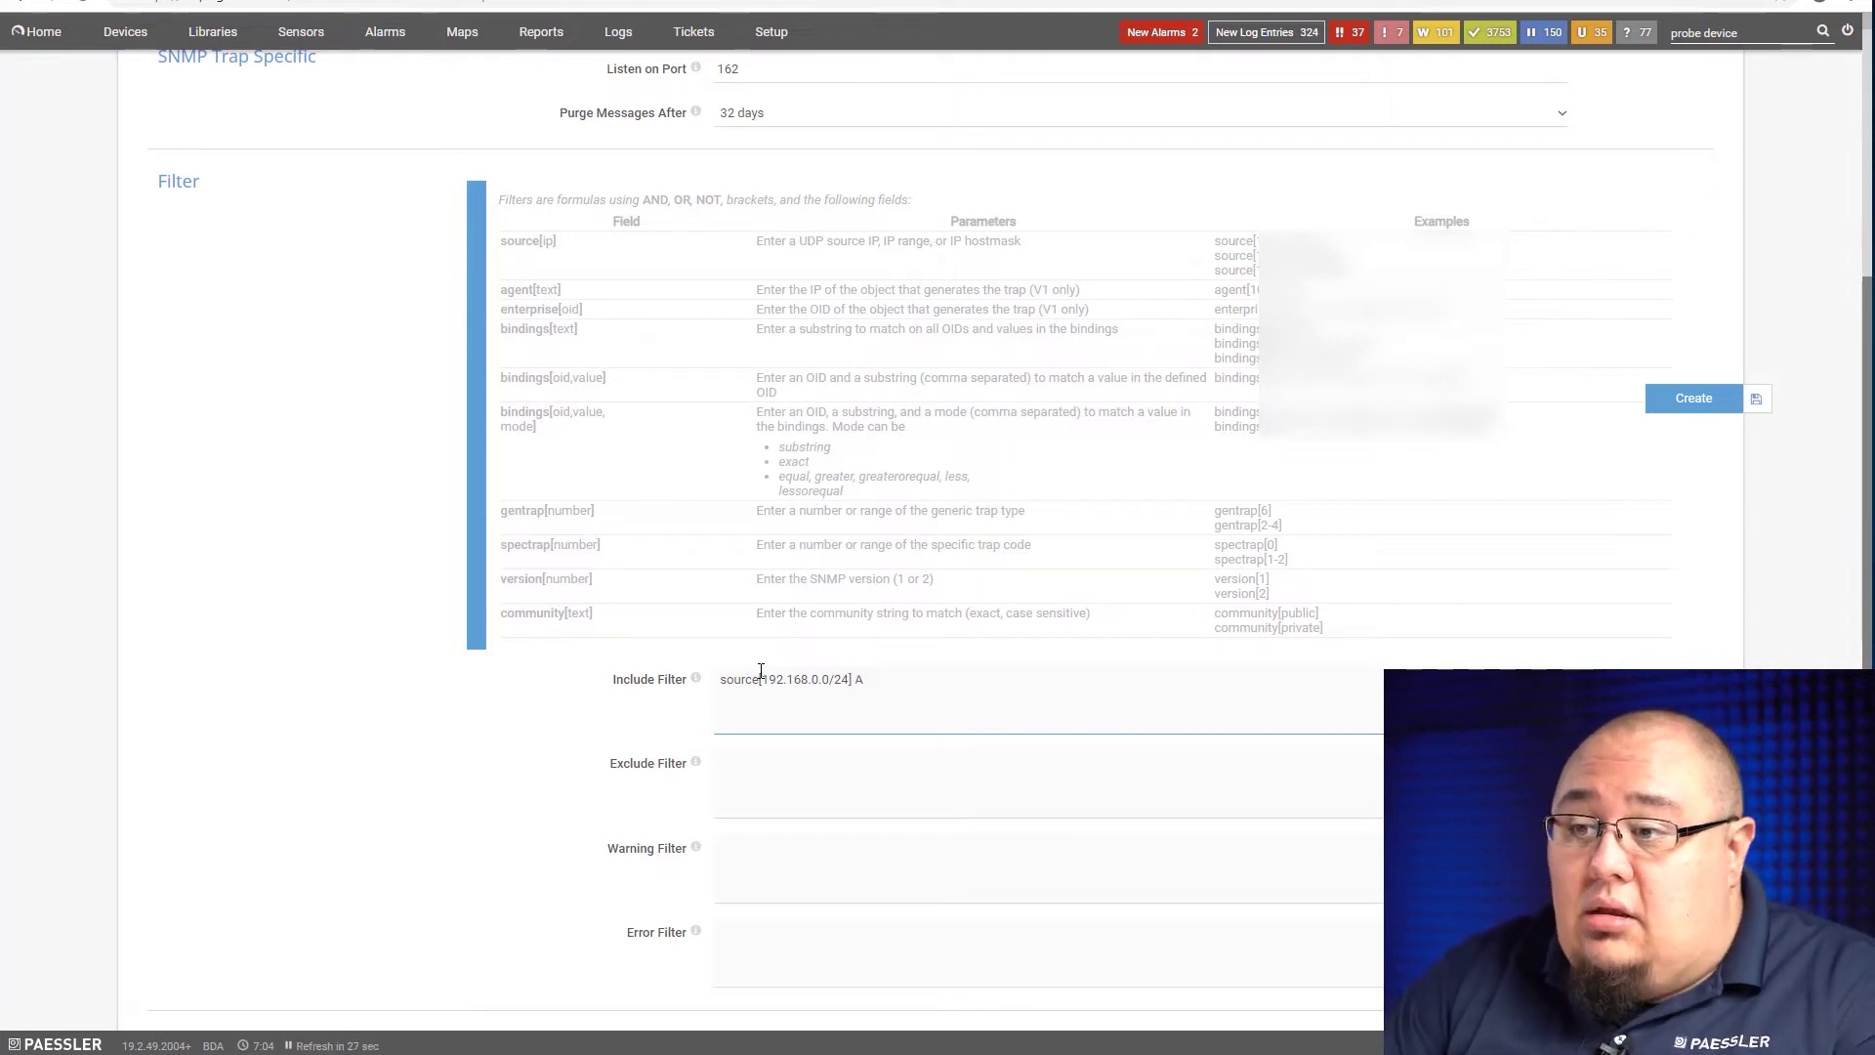
text(R)
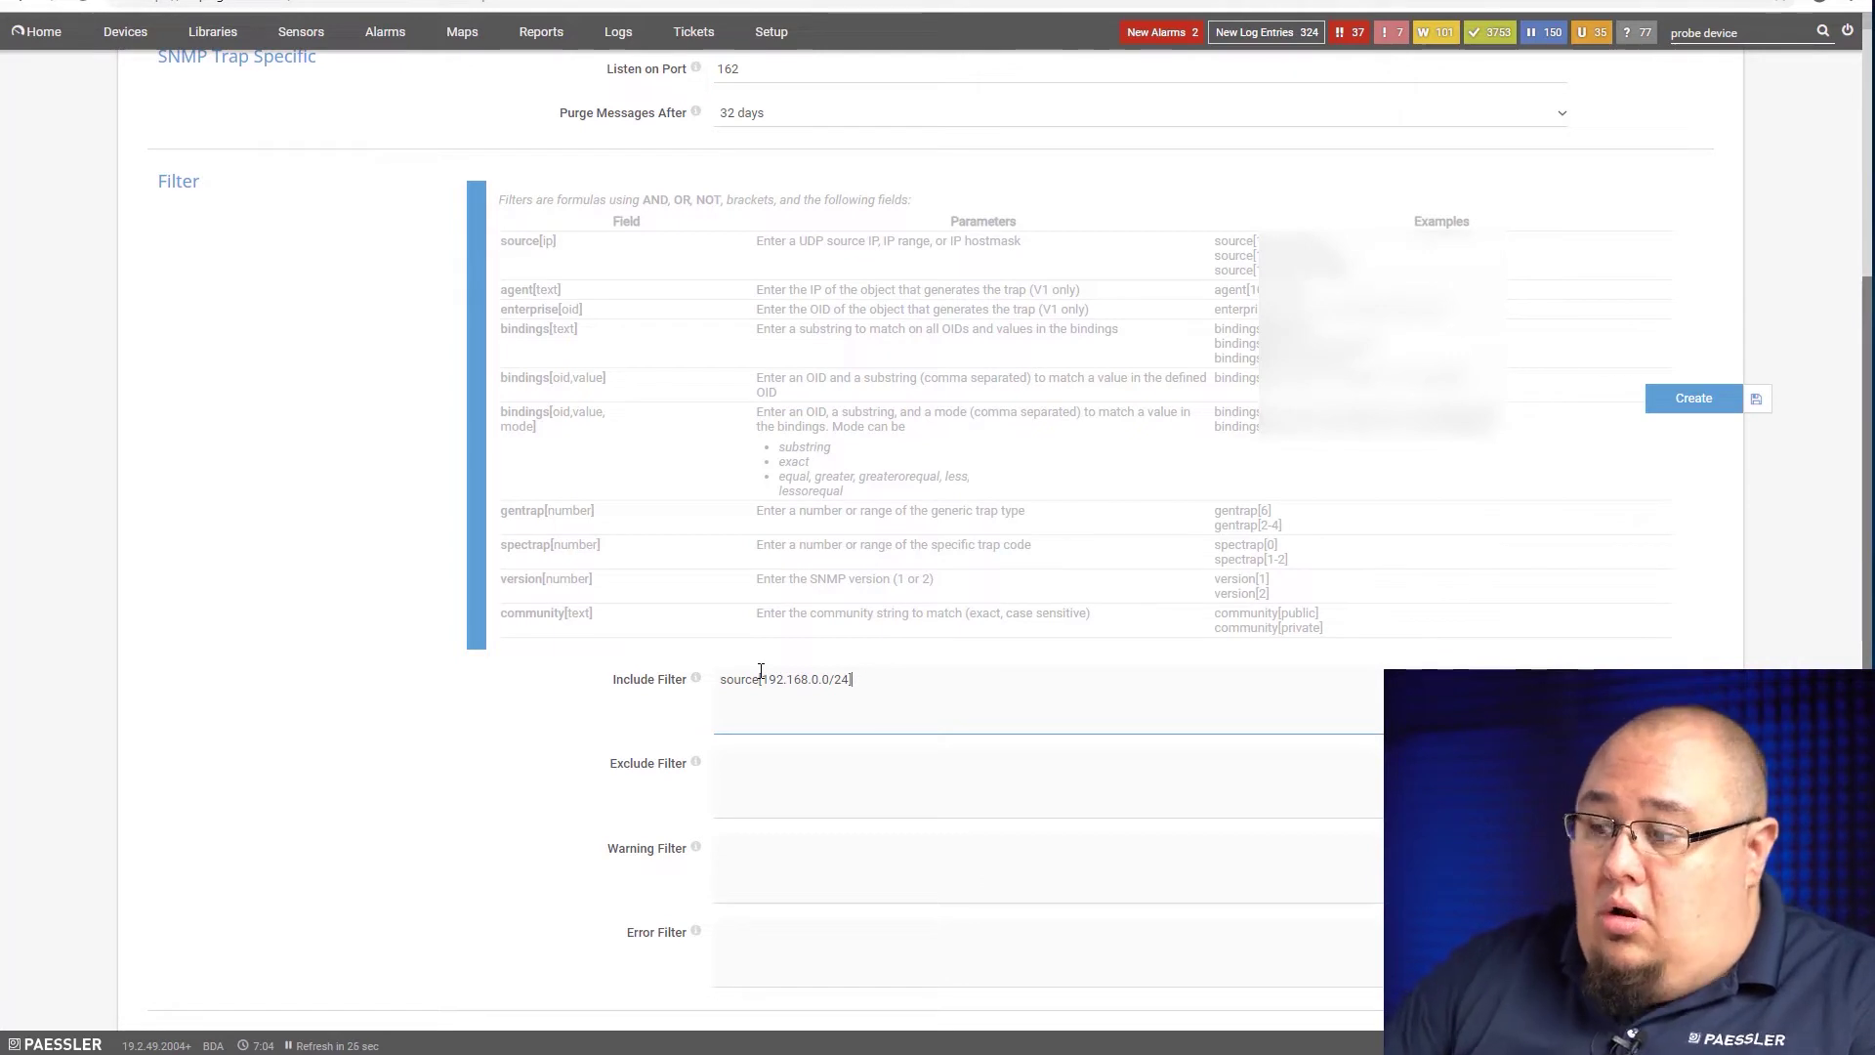
text(NOT)
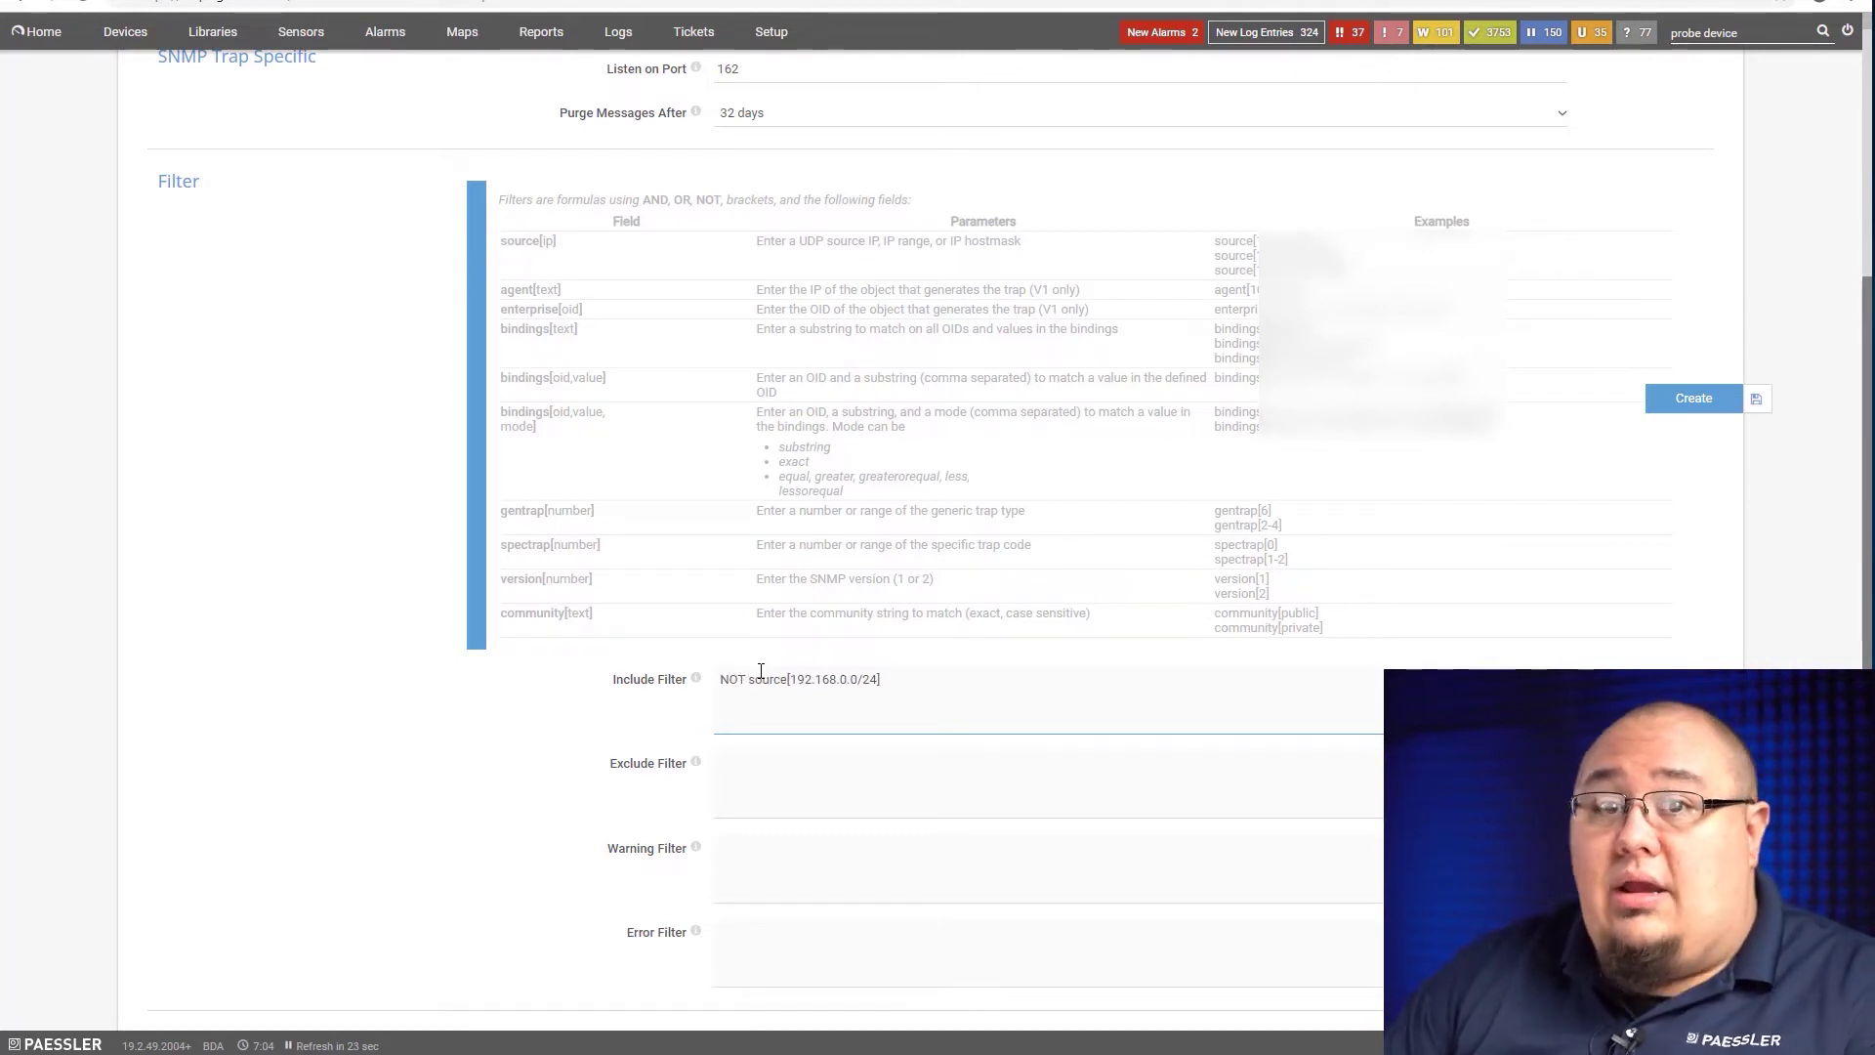
key(BackSpace)
key(BackSpace)
key(BackSpace)
key(BackSpace)
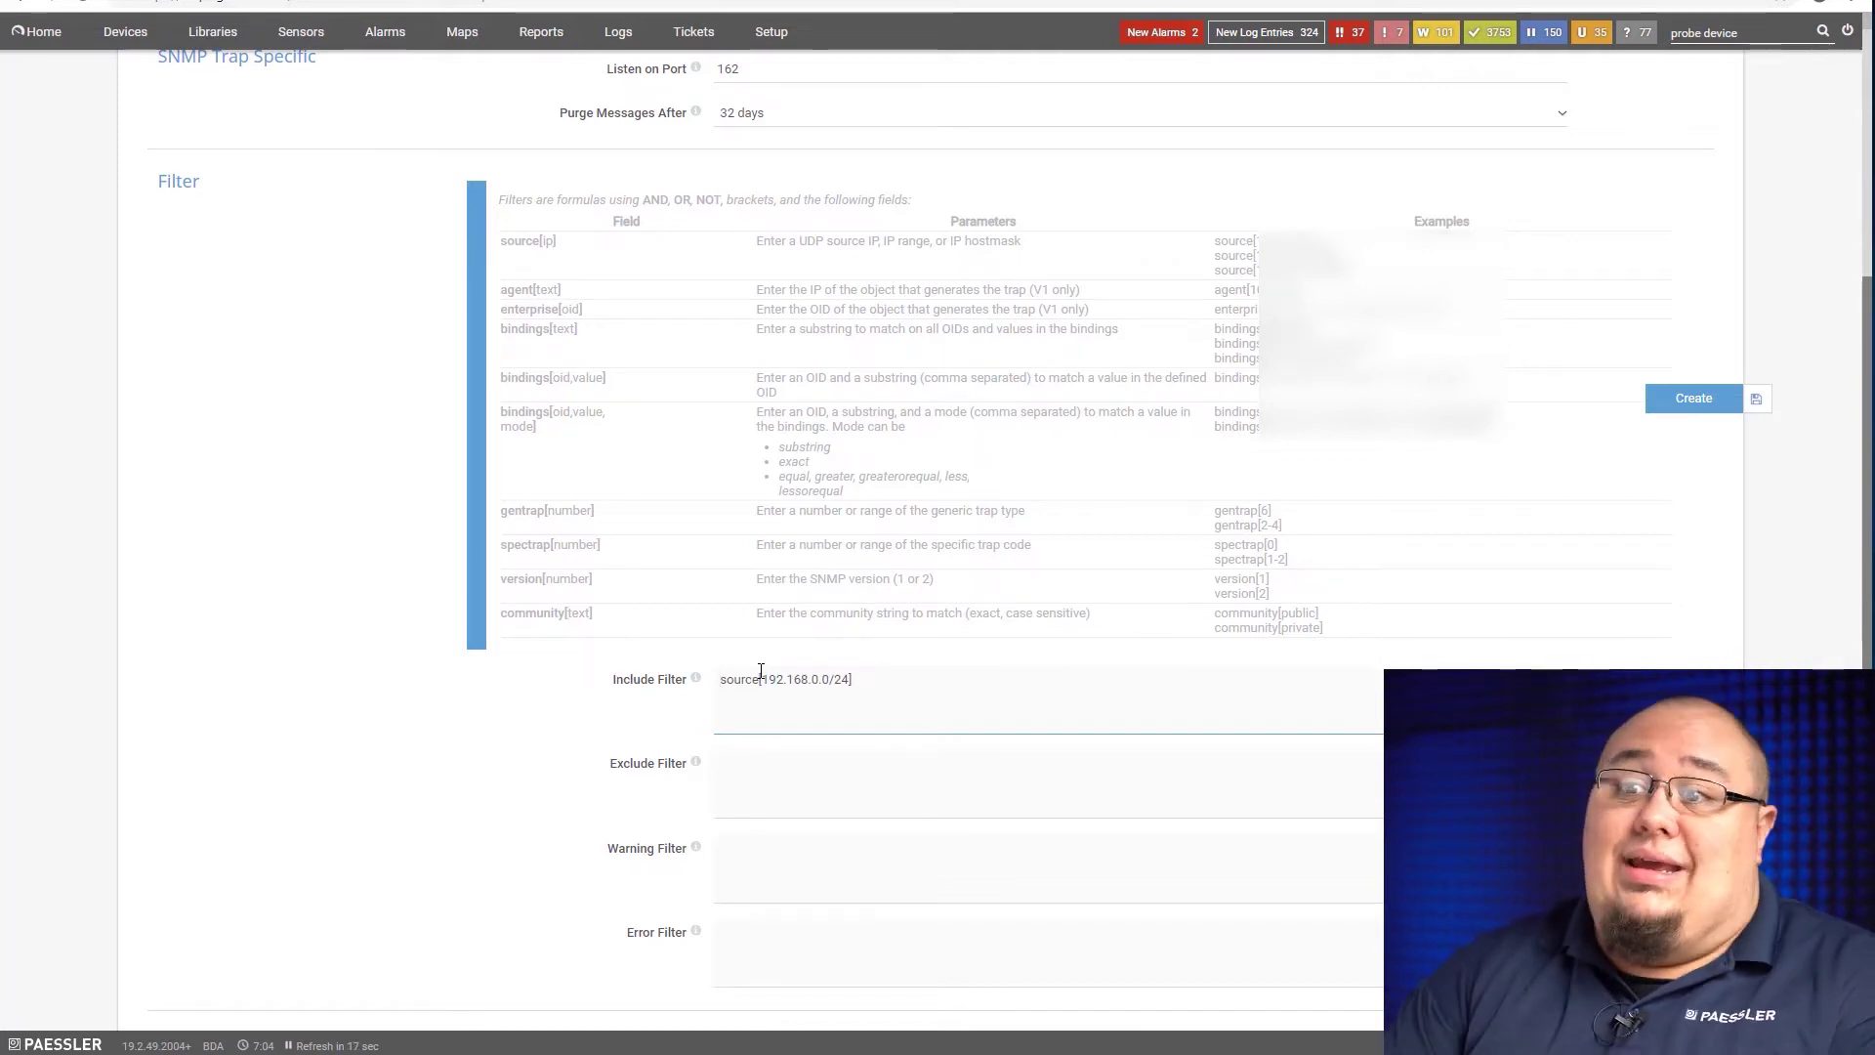
text(AND enter)
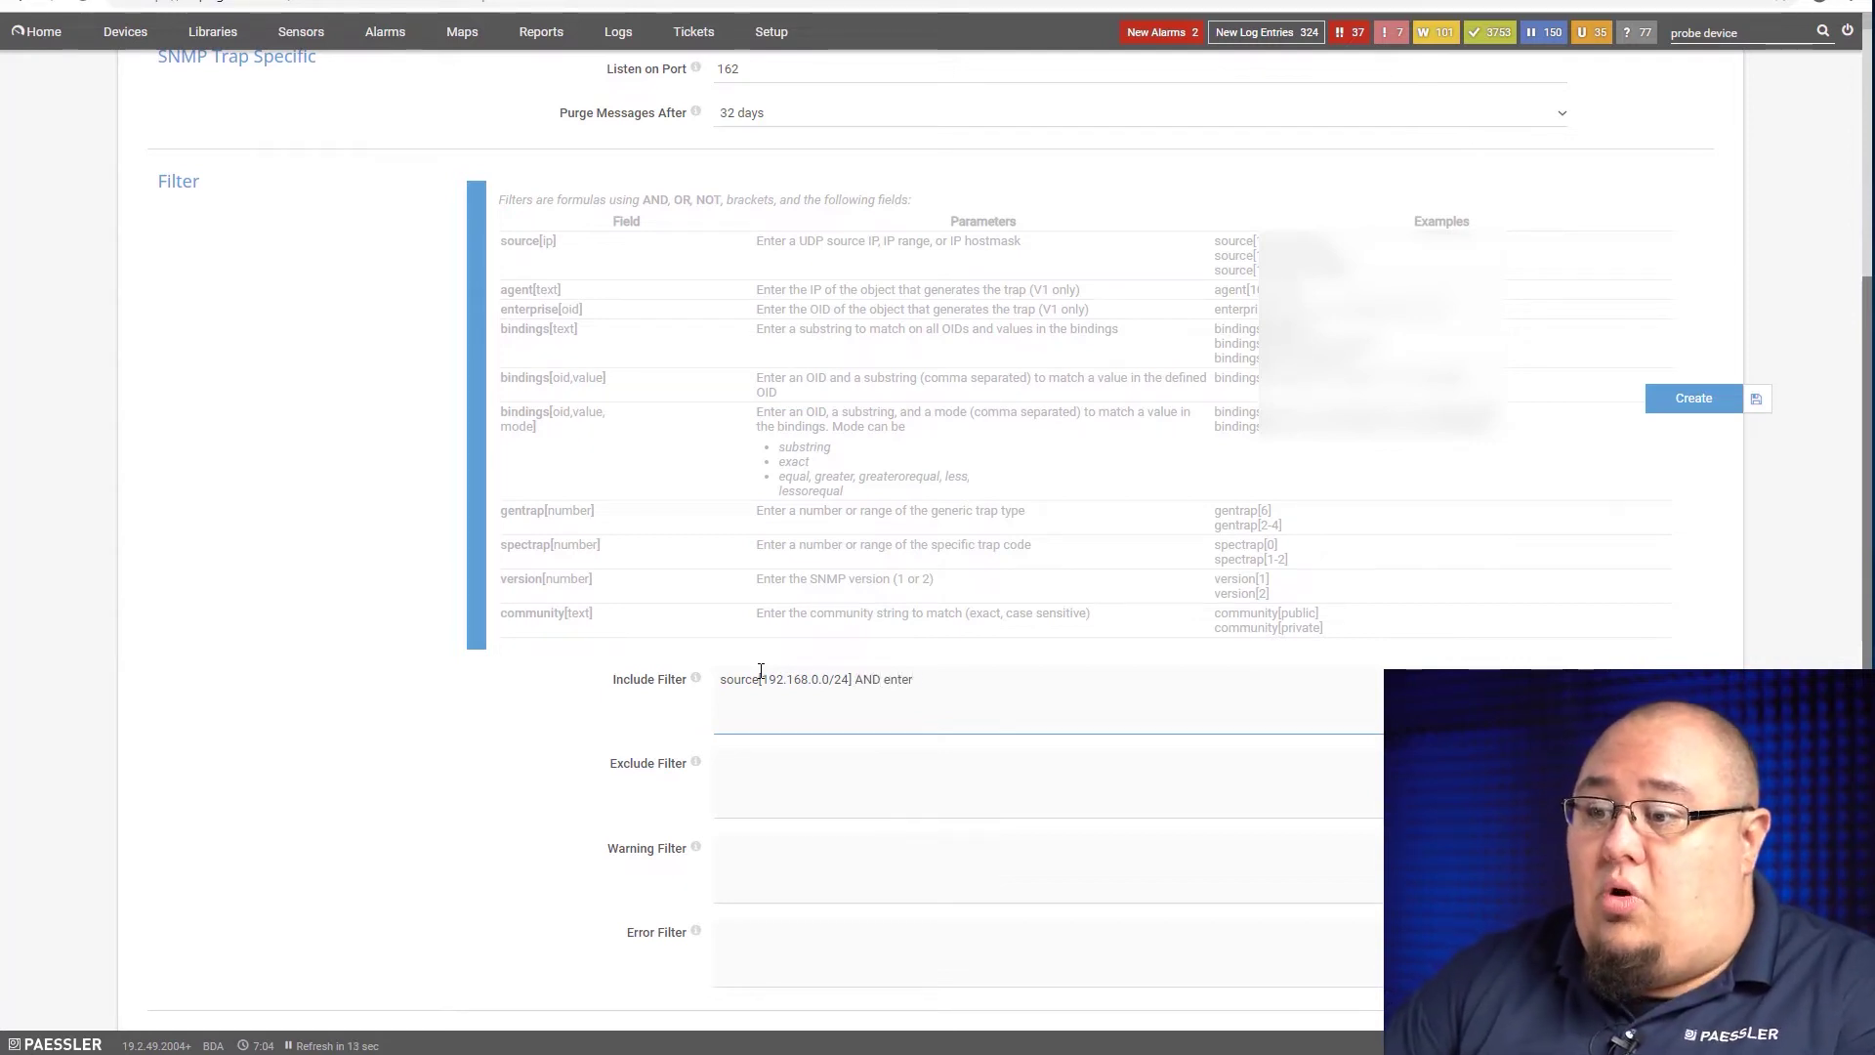
text(prise[)
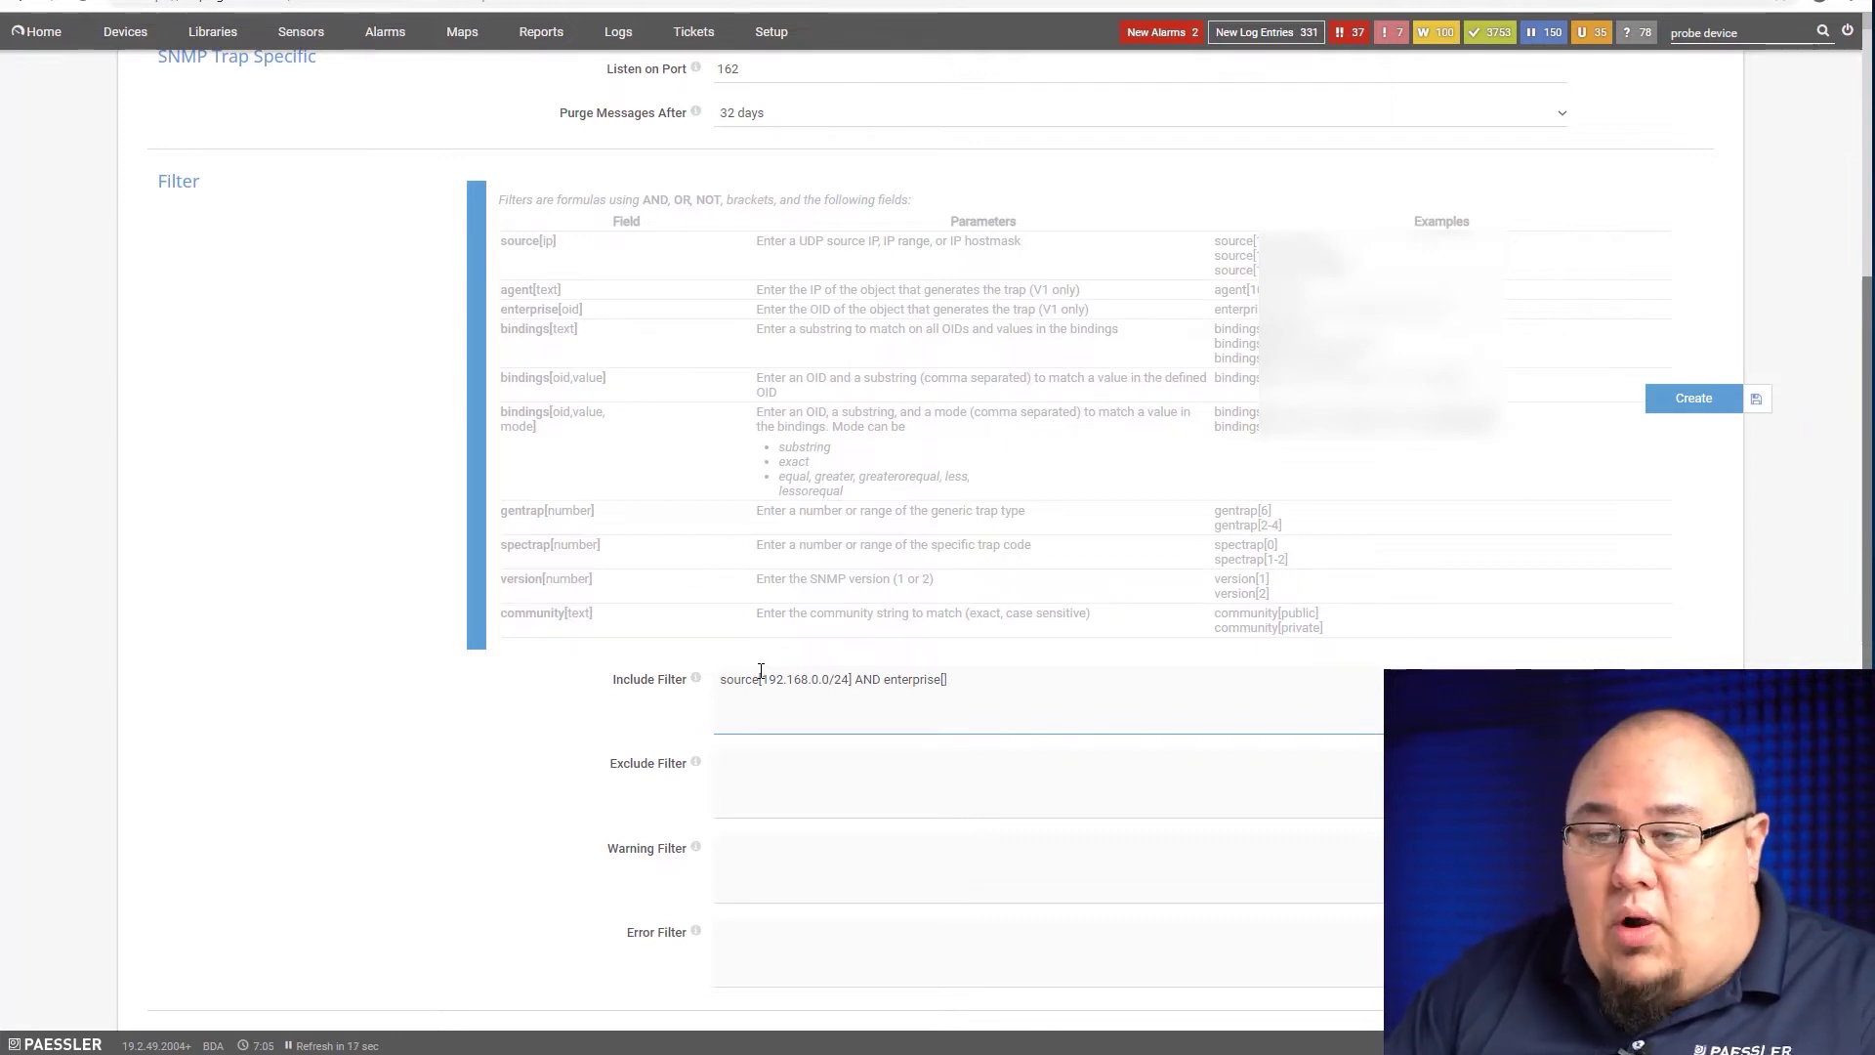
Step: Reset the Include Filter to 'any' and leave the Exclude, Warning and Error filters blank
key(ctrl+a)
key(BackSpace)
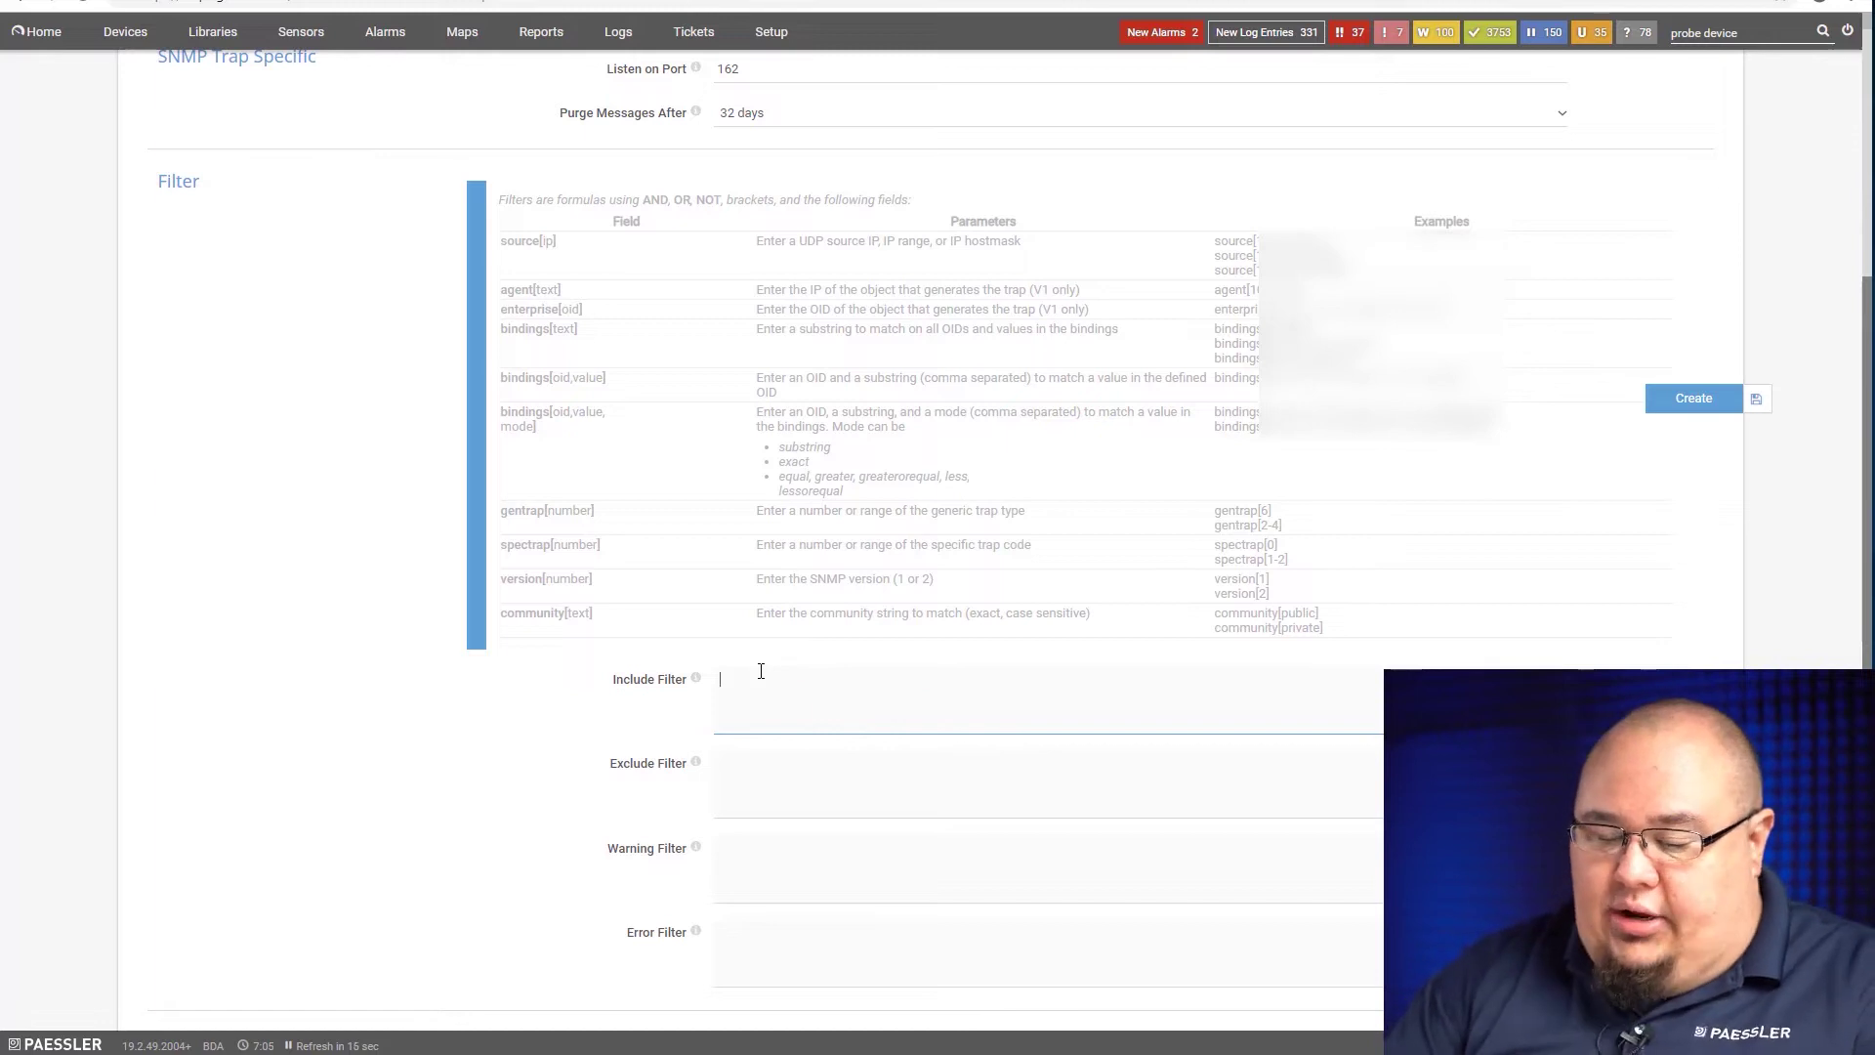
text(any)
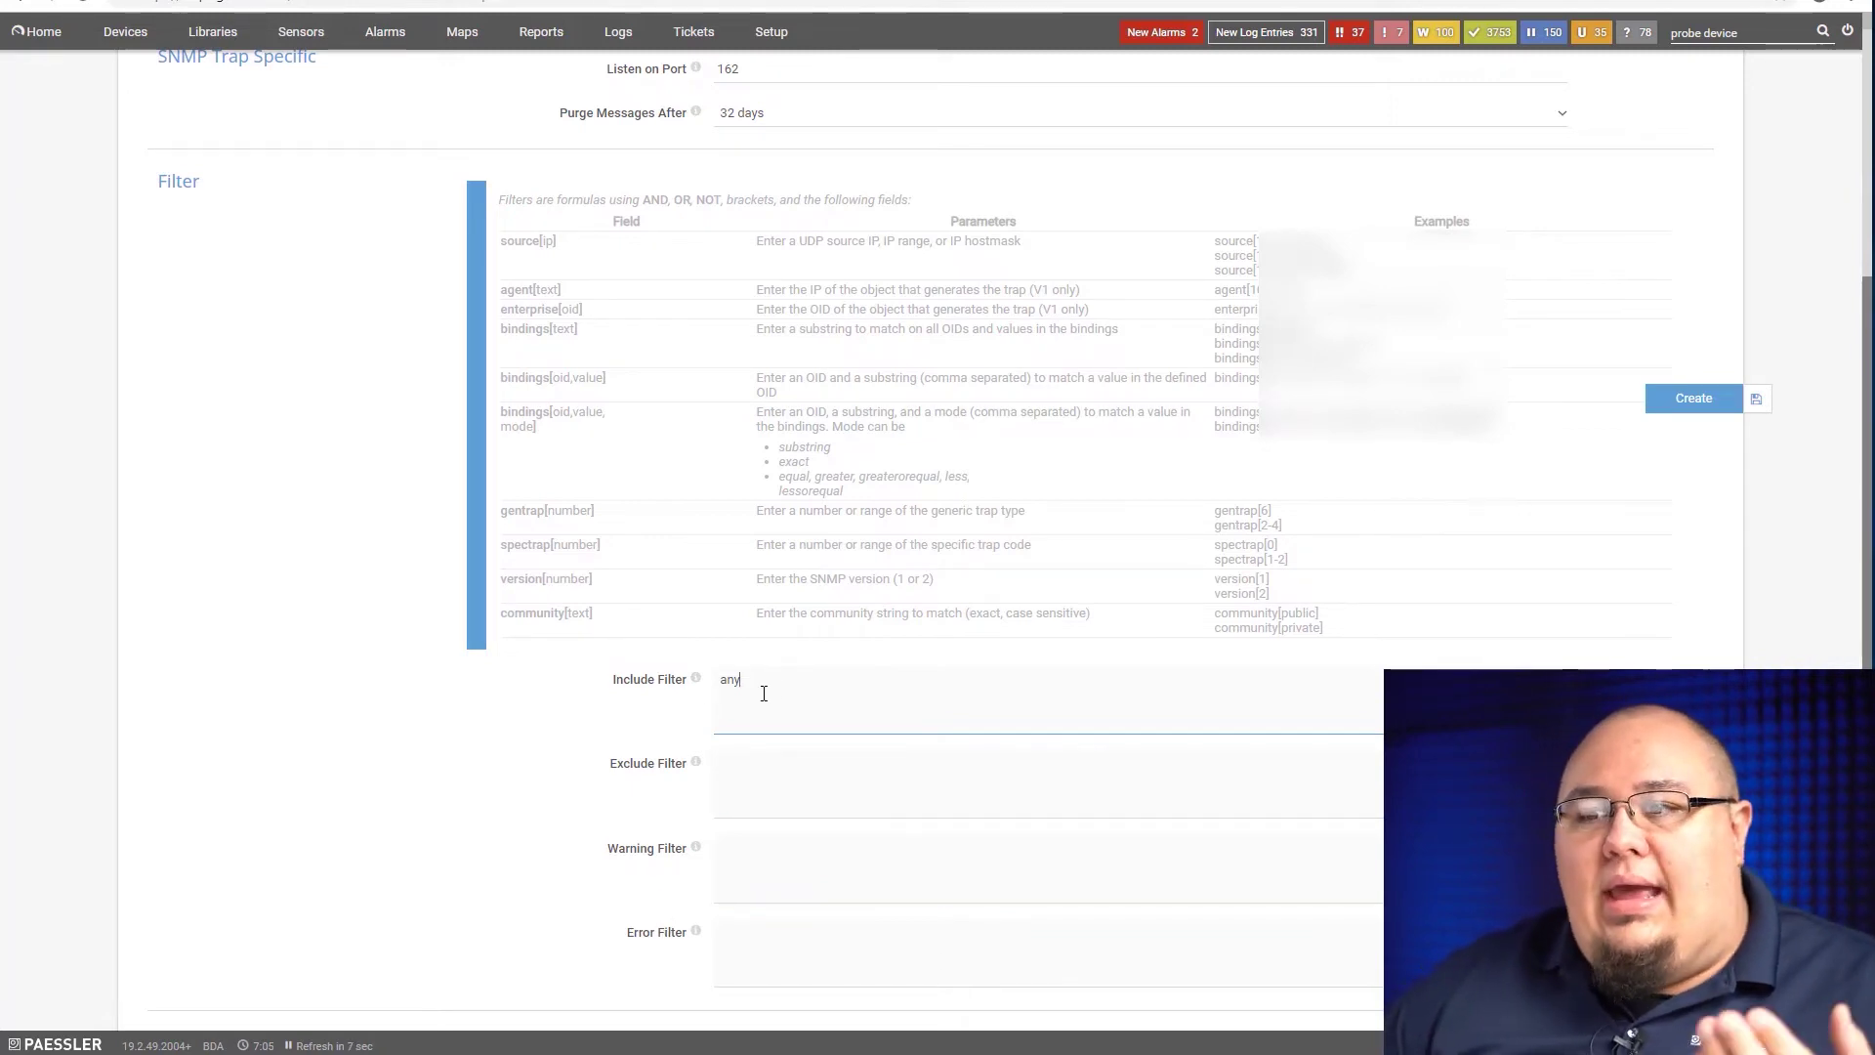
click(742, 775)
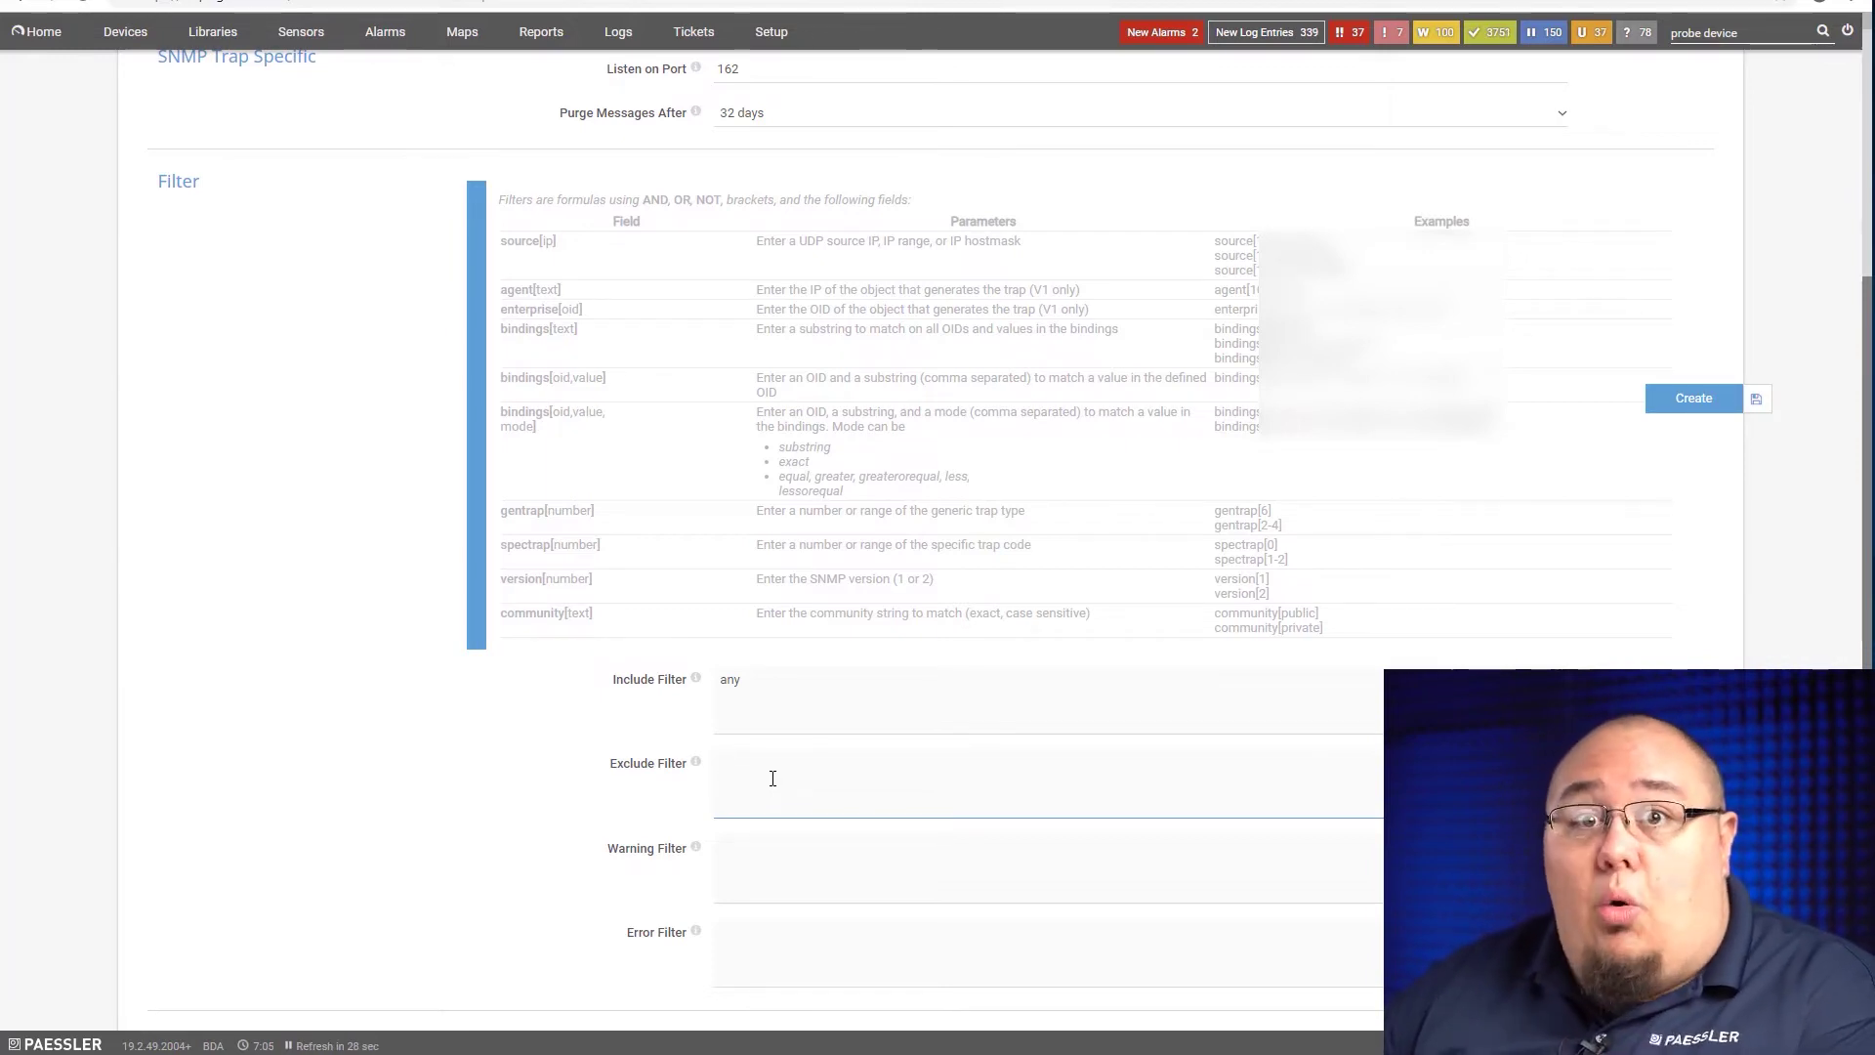
click(793, 867)
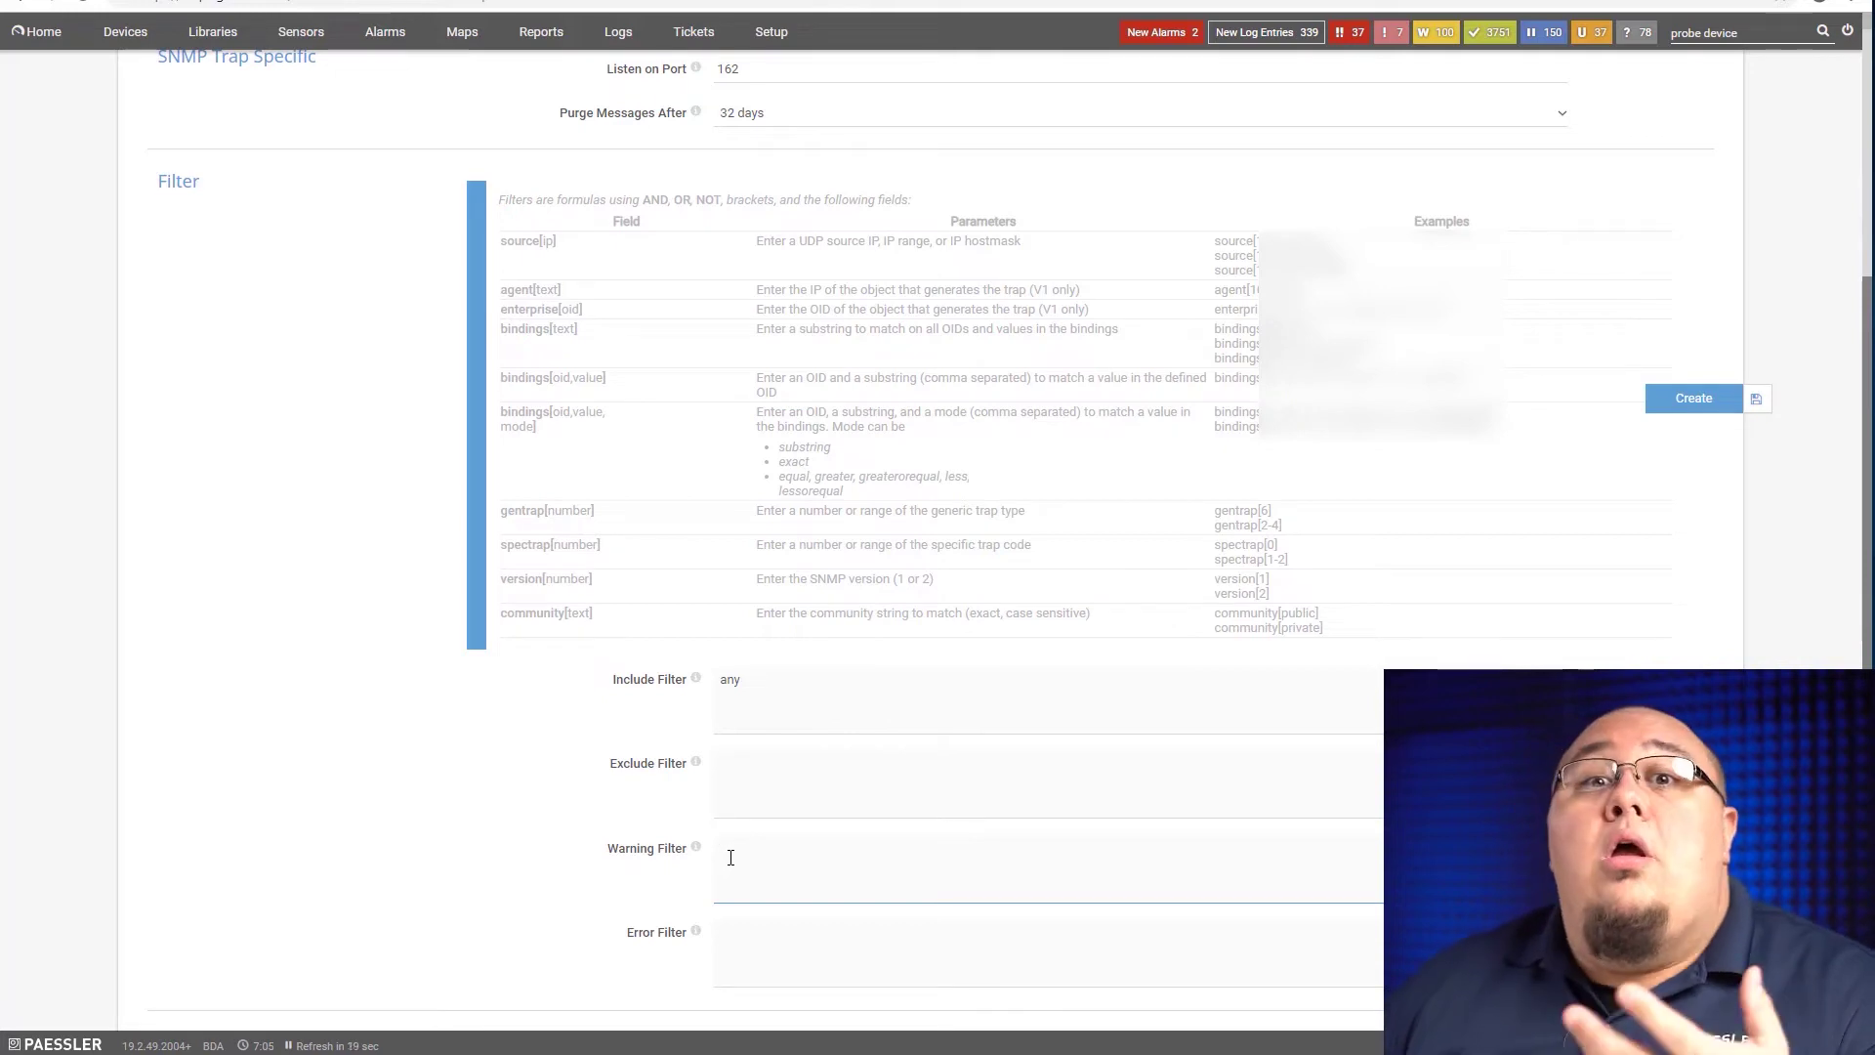
click(773, 948)
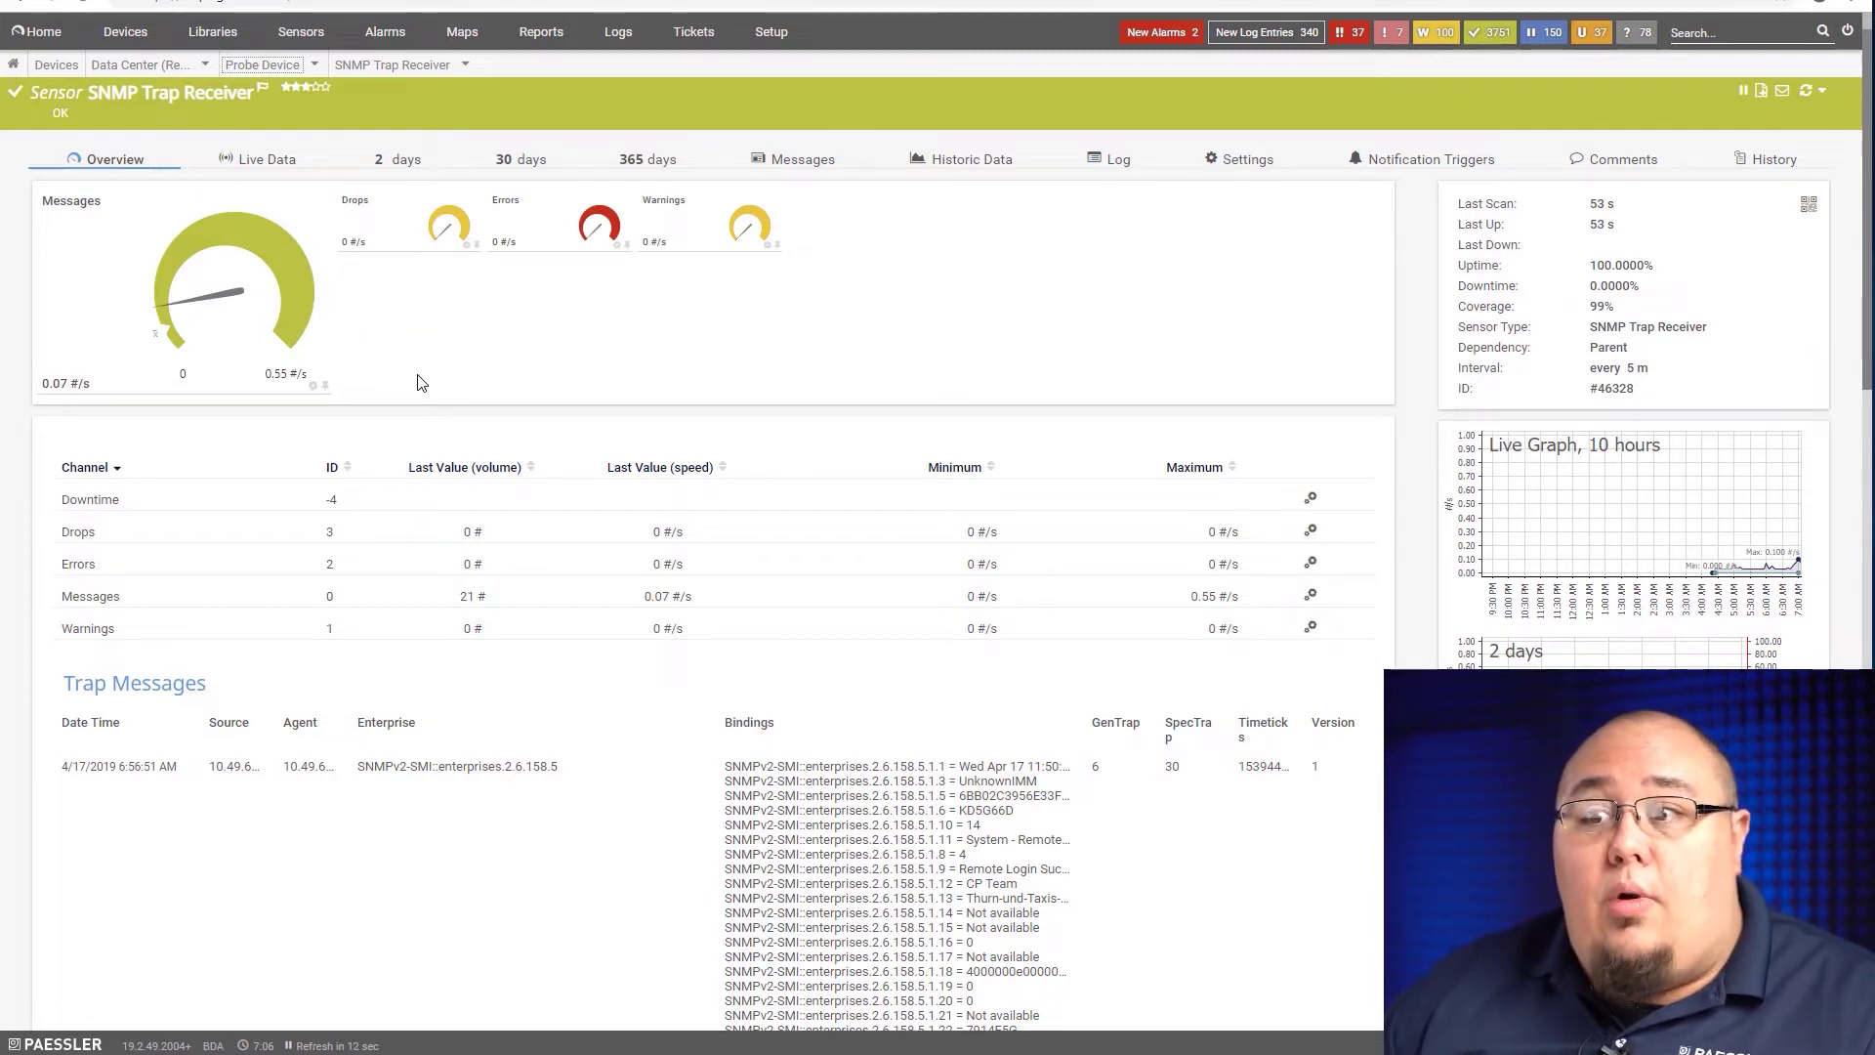
Step: Review the new trap sensor's gauges, channel table and 21 logged trap messages
mouse_move(234, 293)
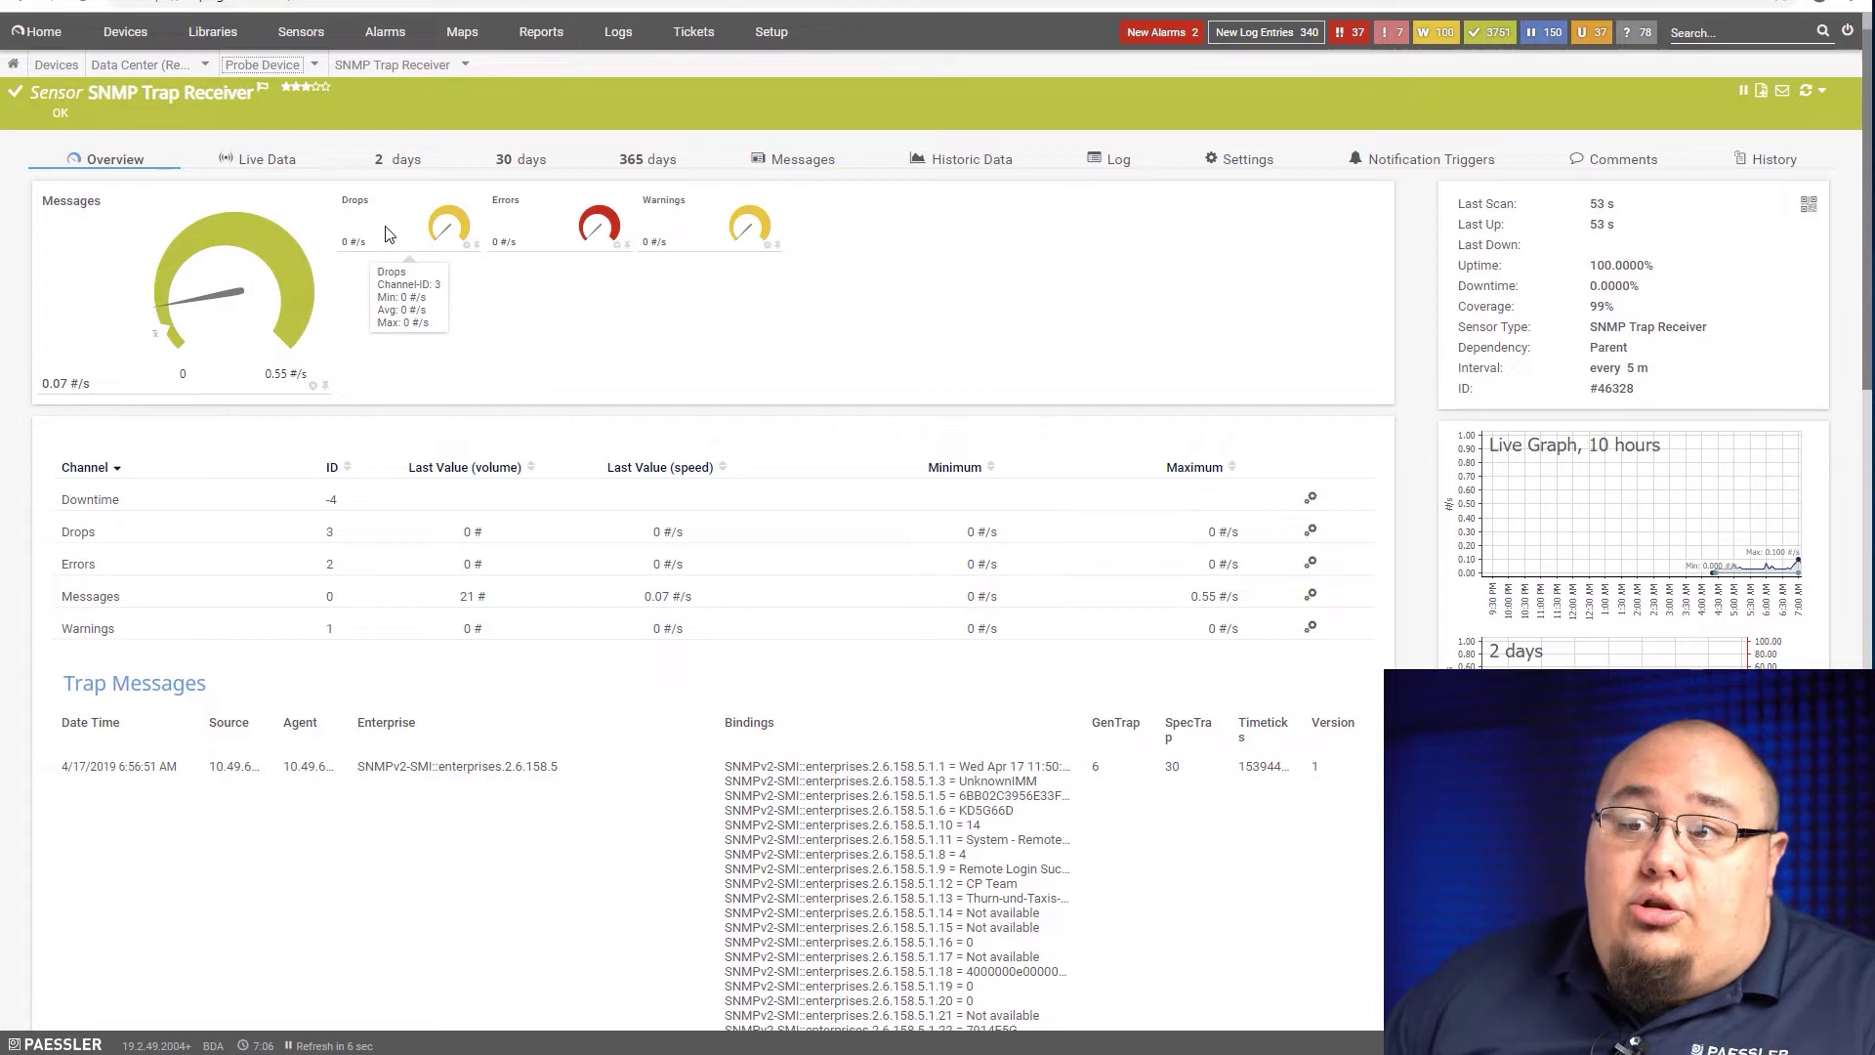
mouse_move(528, 239)
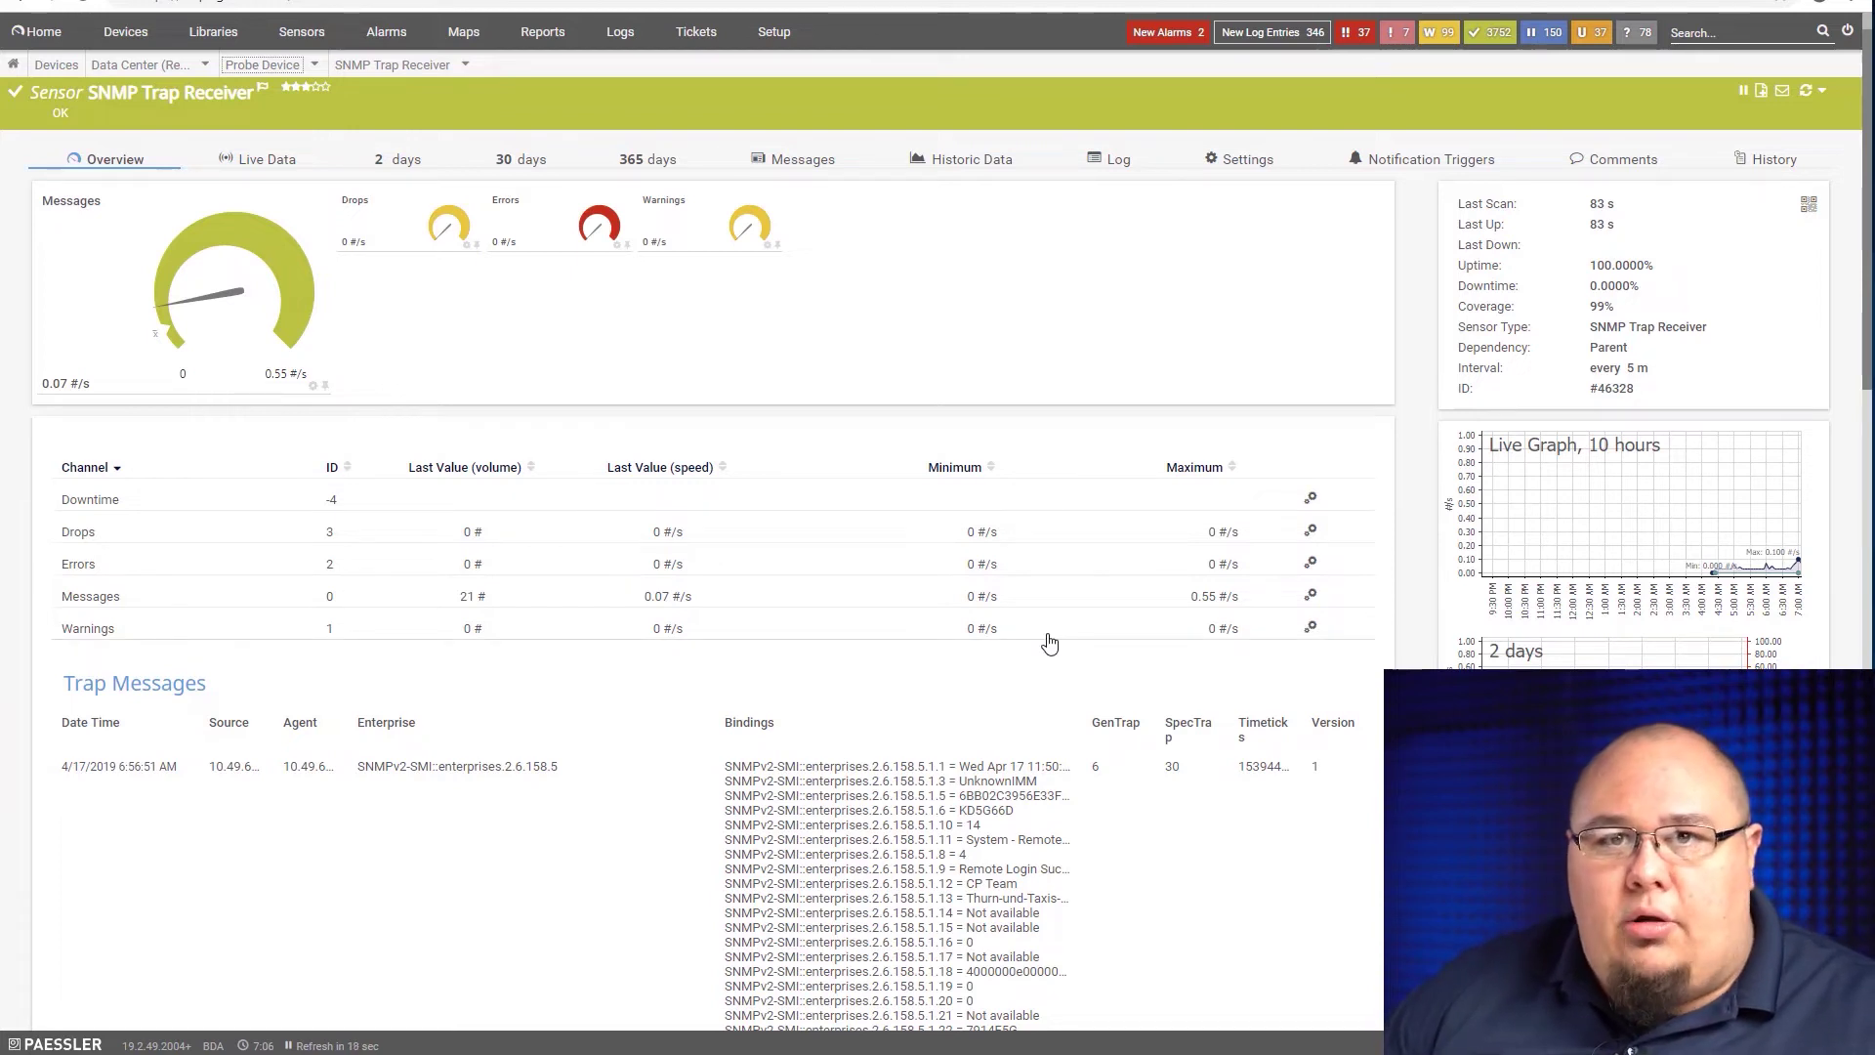
scroll(414, 712, down, 4)
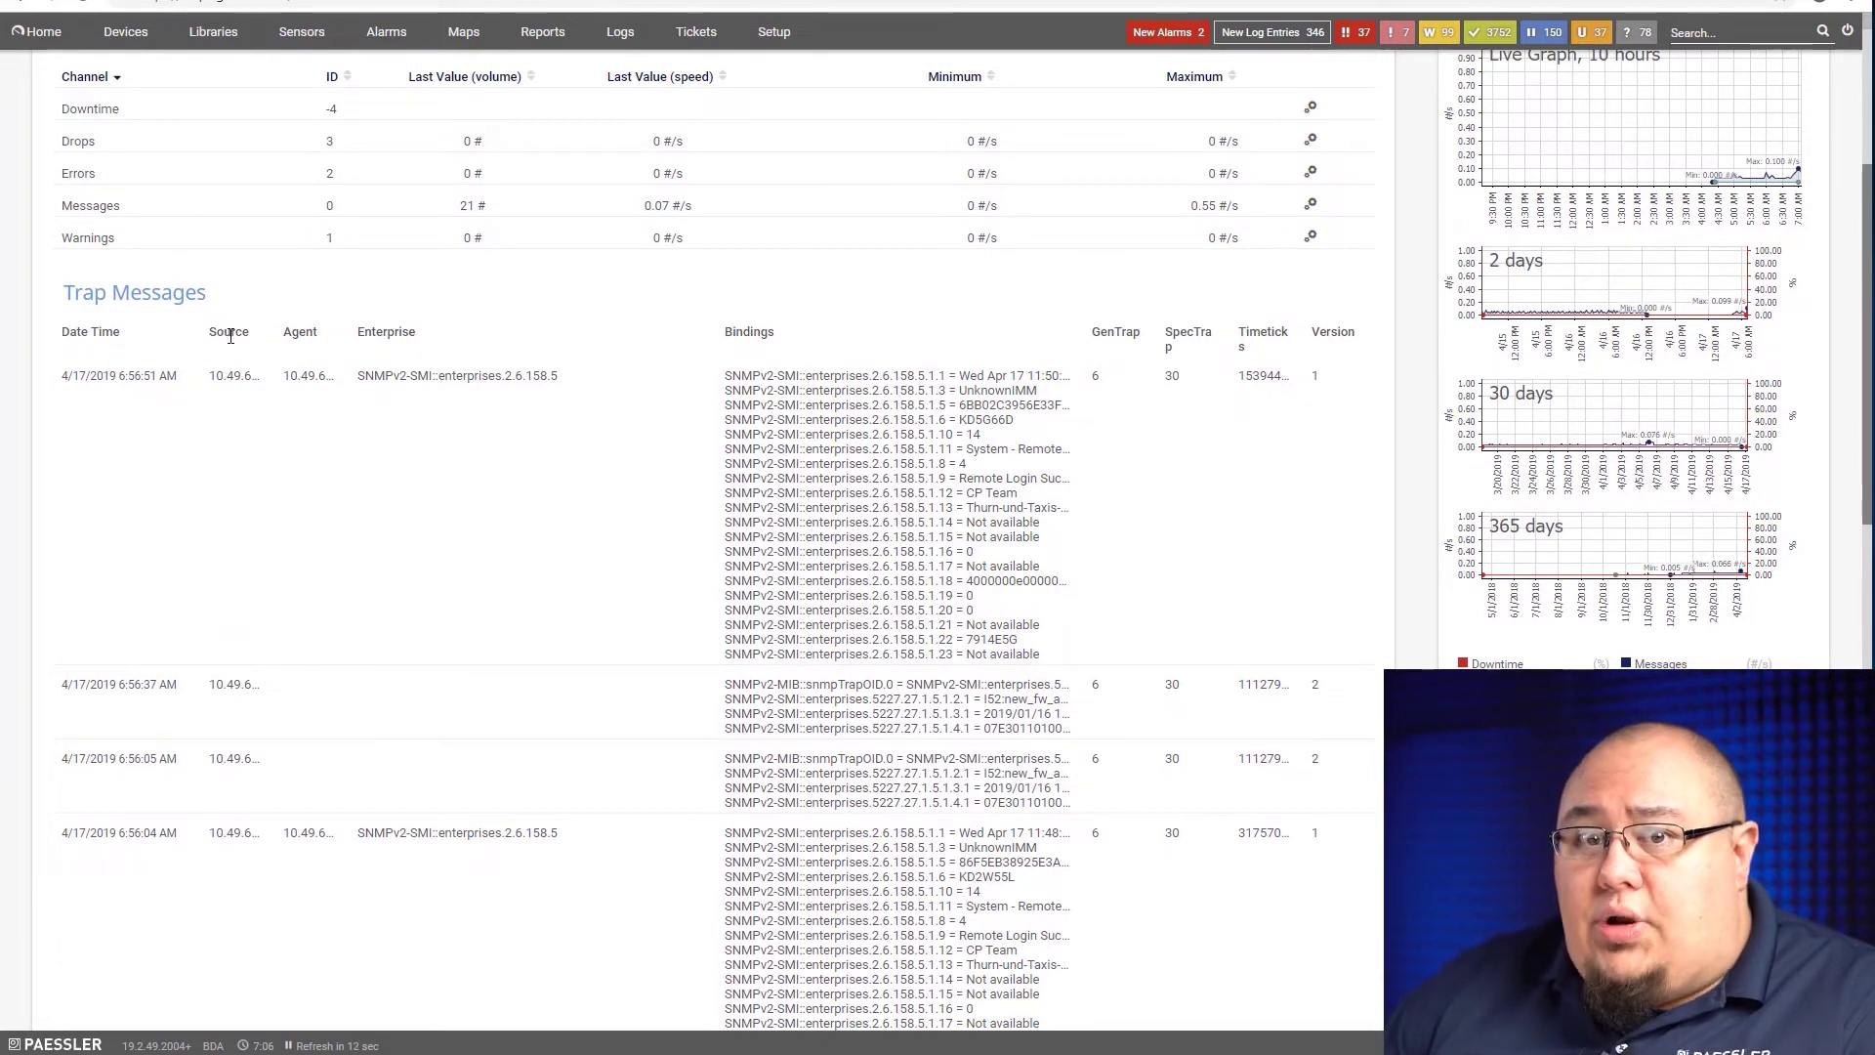
scroll(586, 518, down, 1)
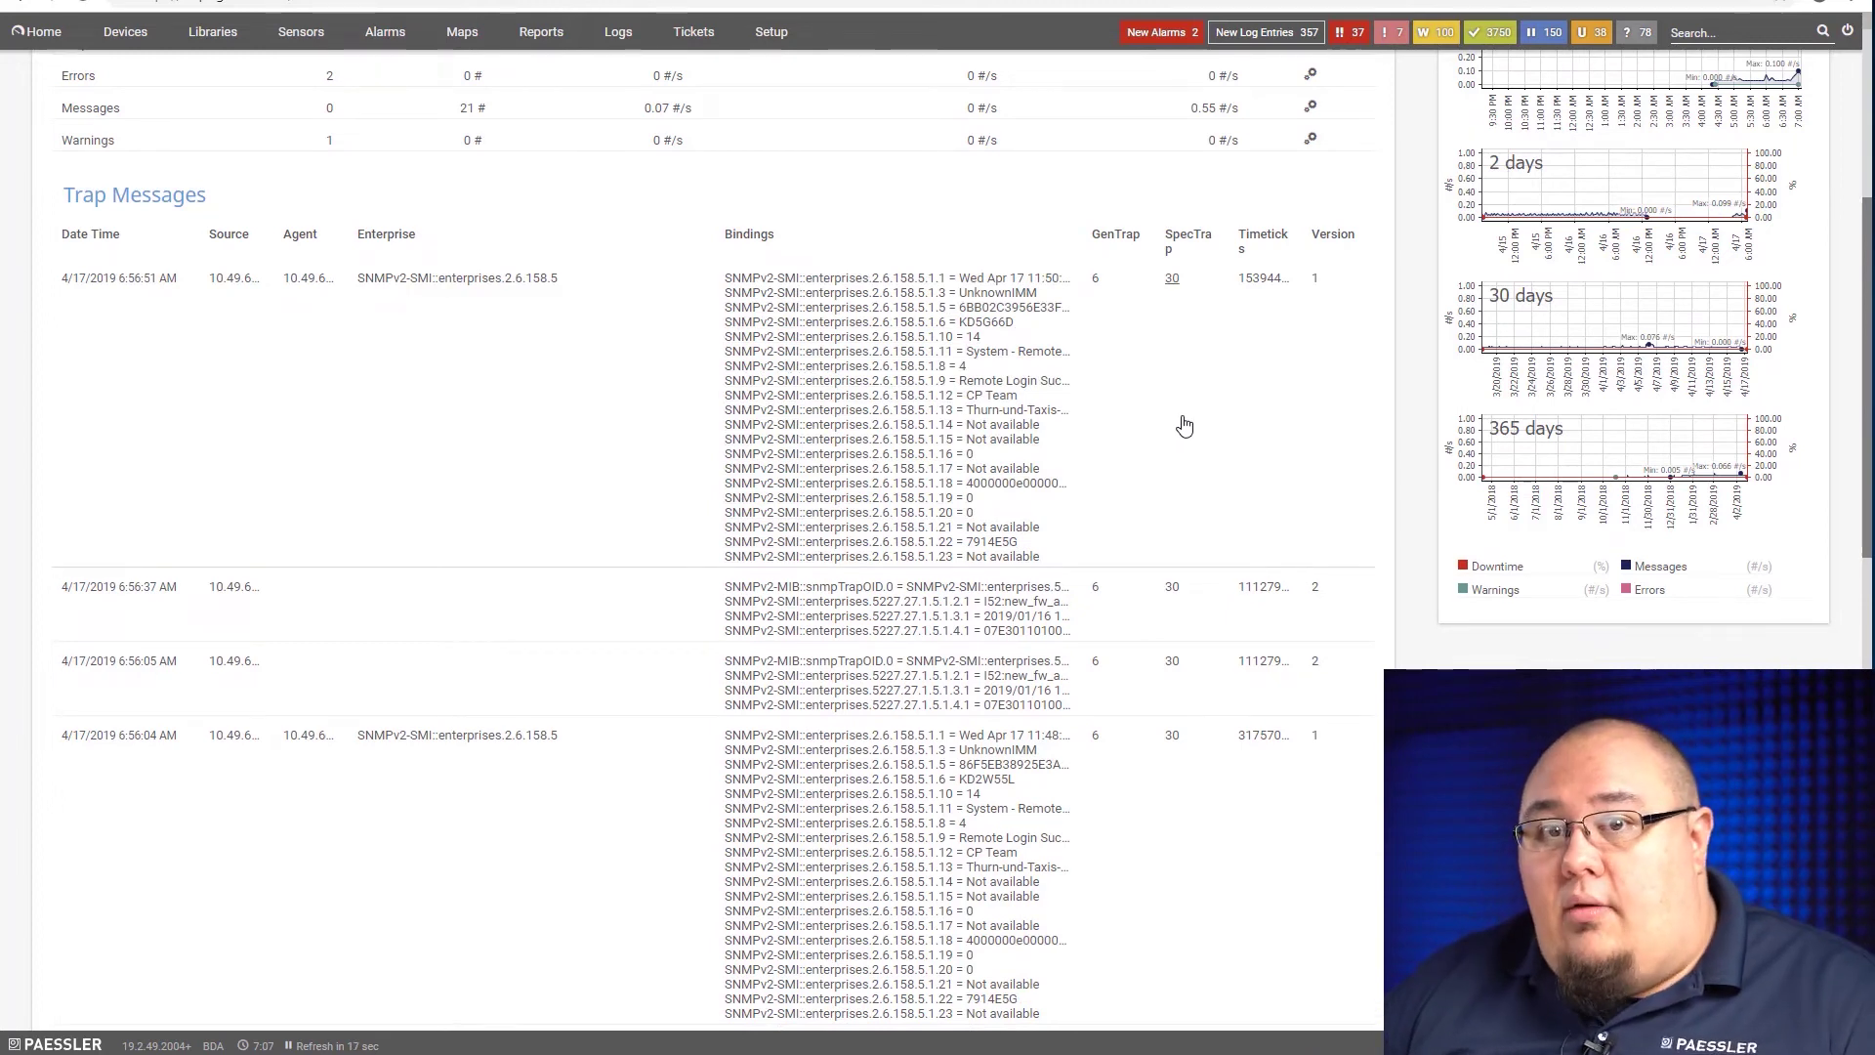
mouse_move(971, 441)
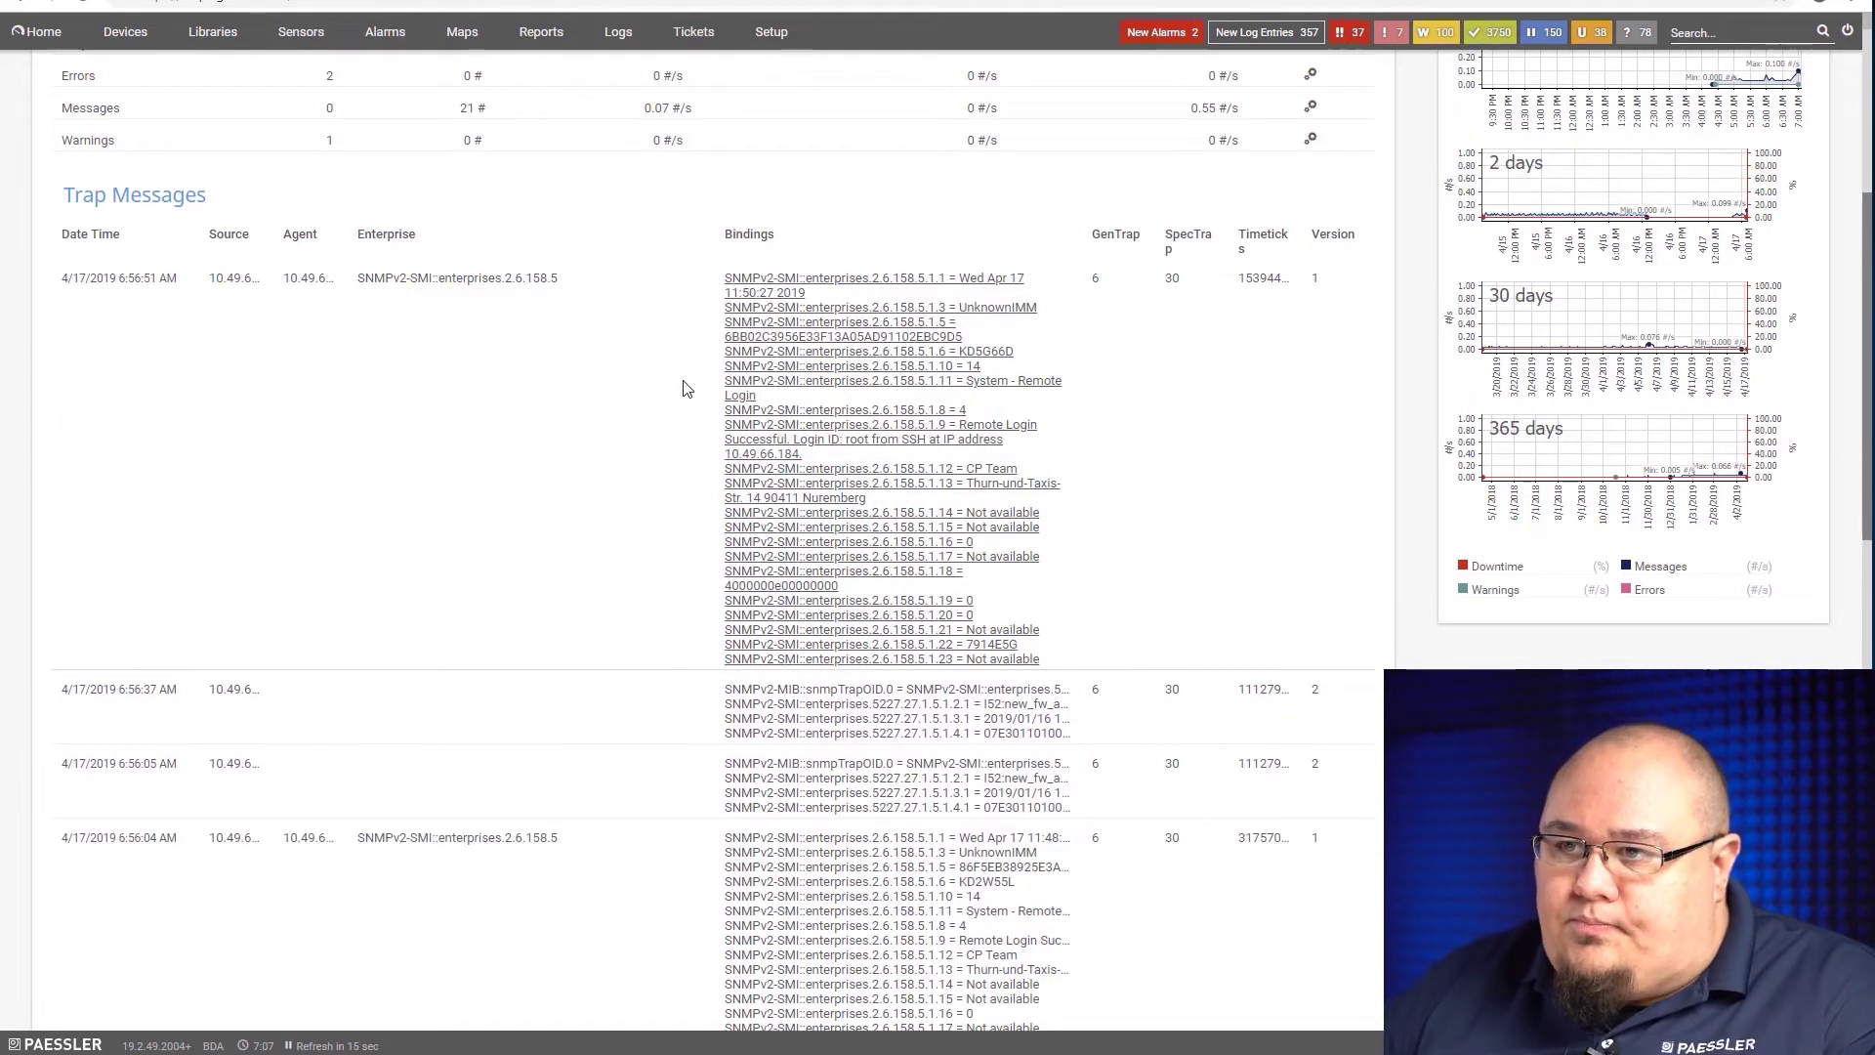
scroll(688, 389, up, 5)
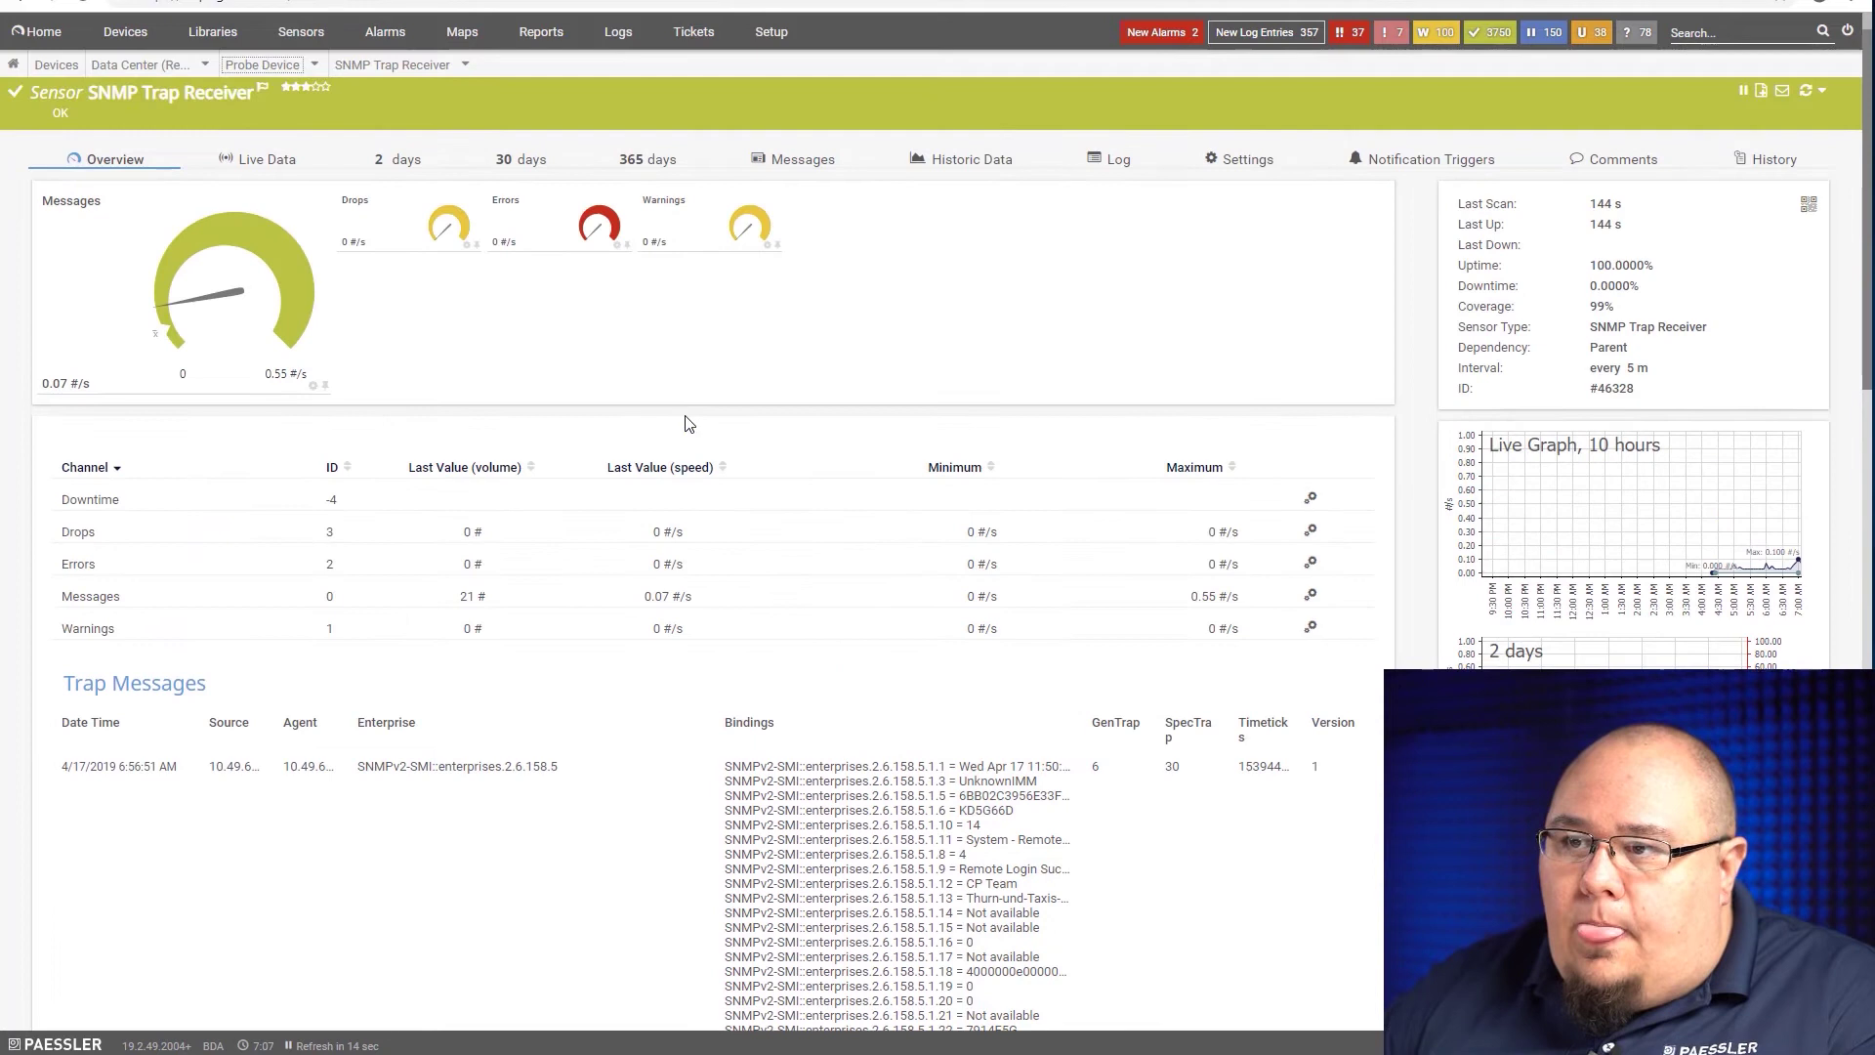
Step: Open the sensor's Messages tab listing all traps and reveal its filter options
click(803, 162)
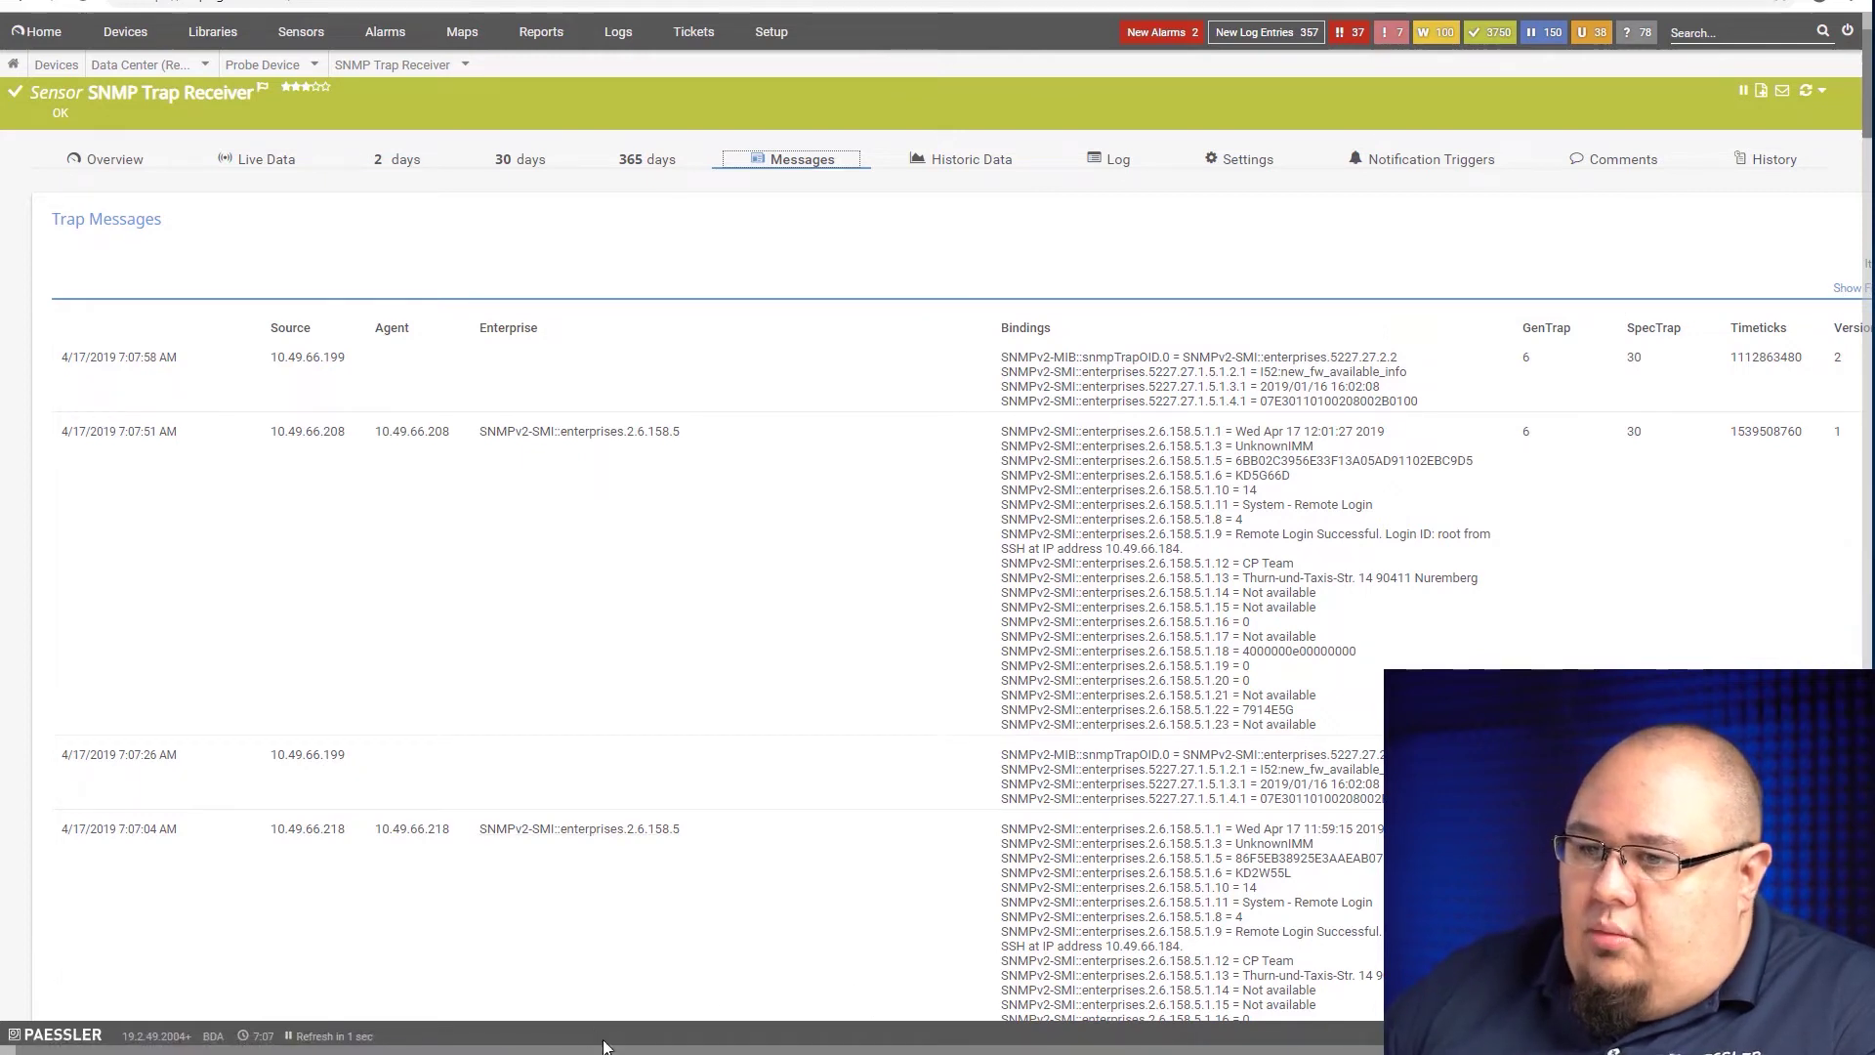
scroll(1299, 684, right, 1)
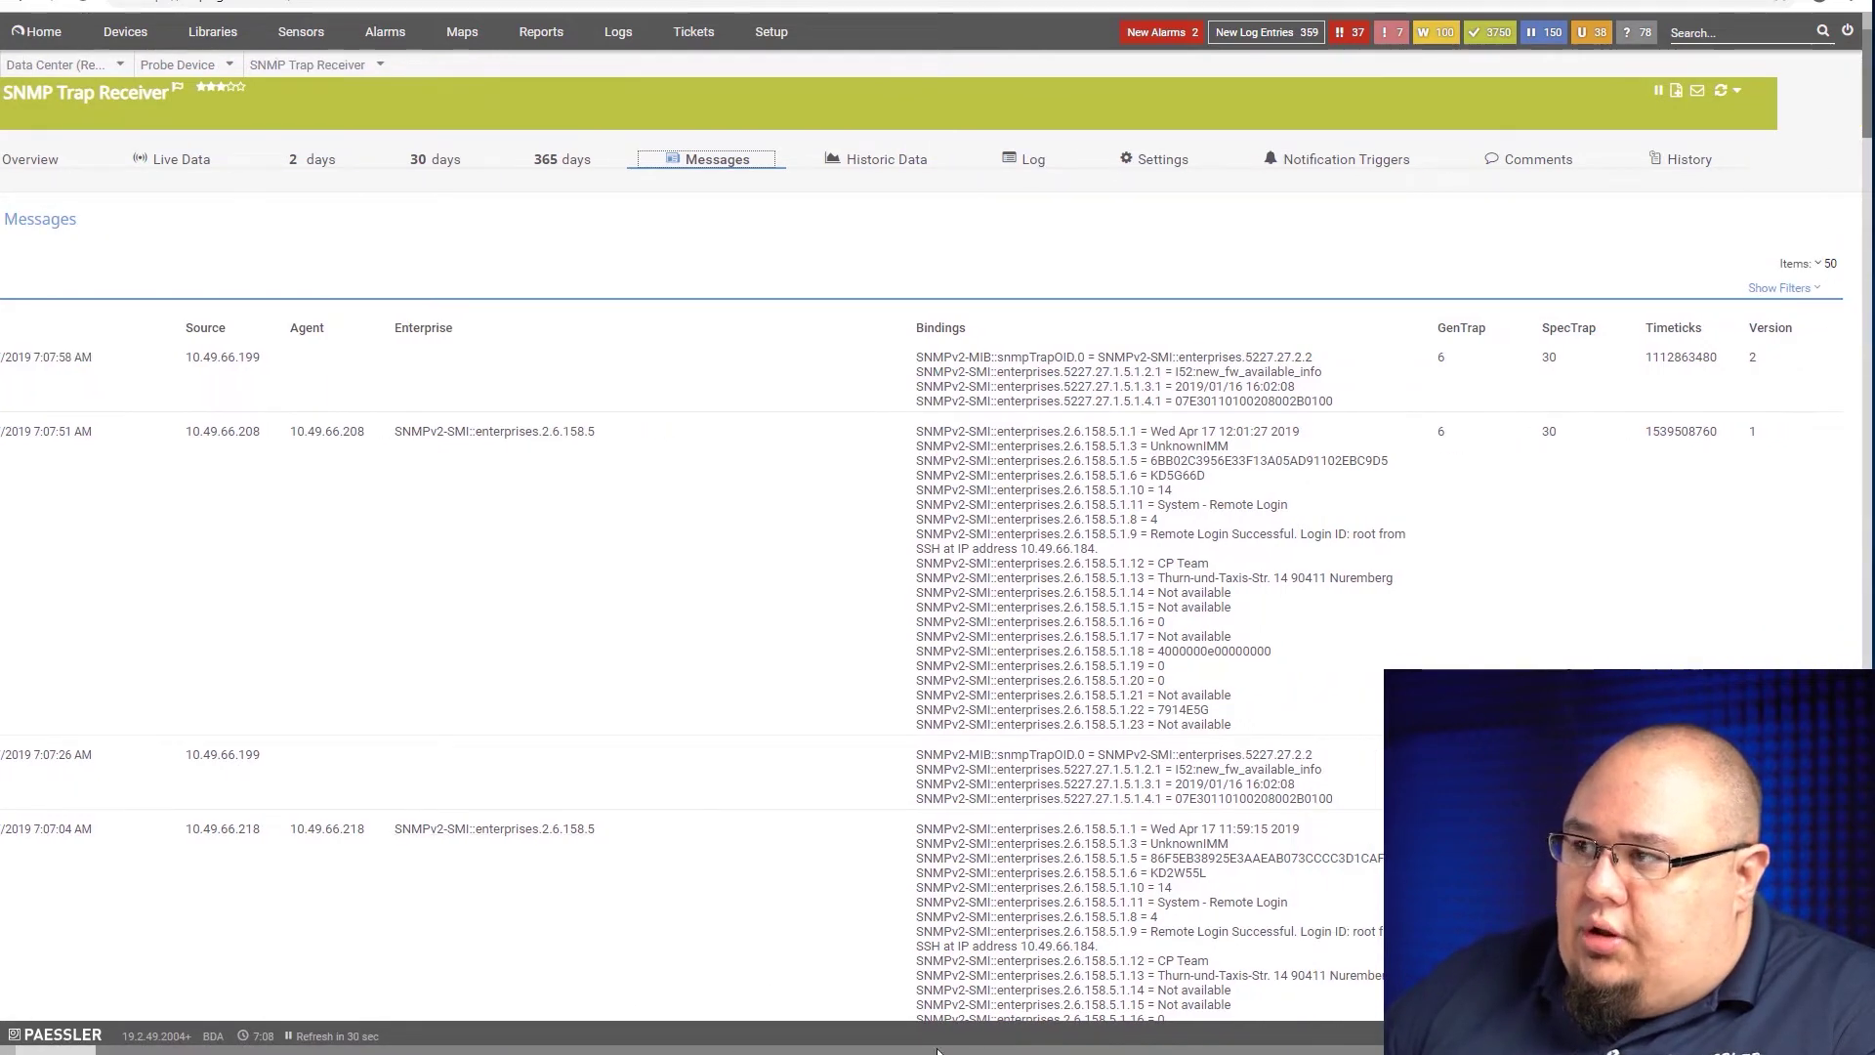
click(1803, 289)
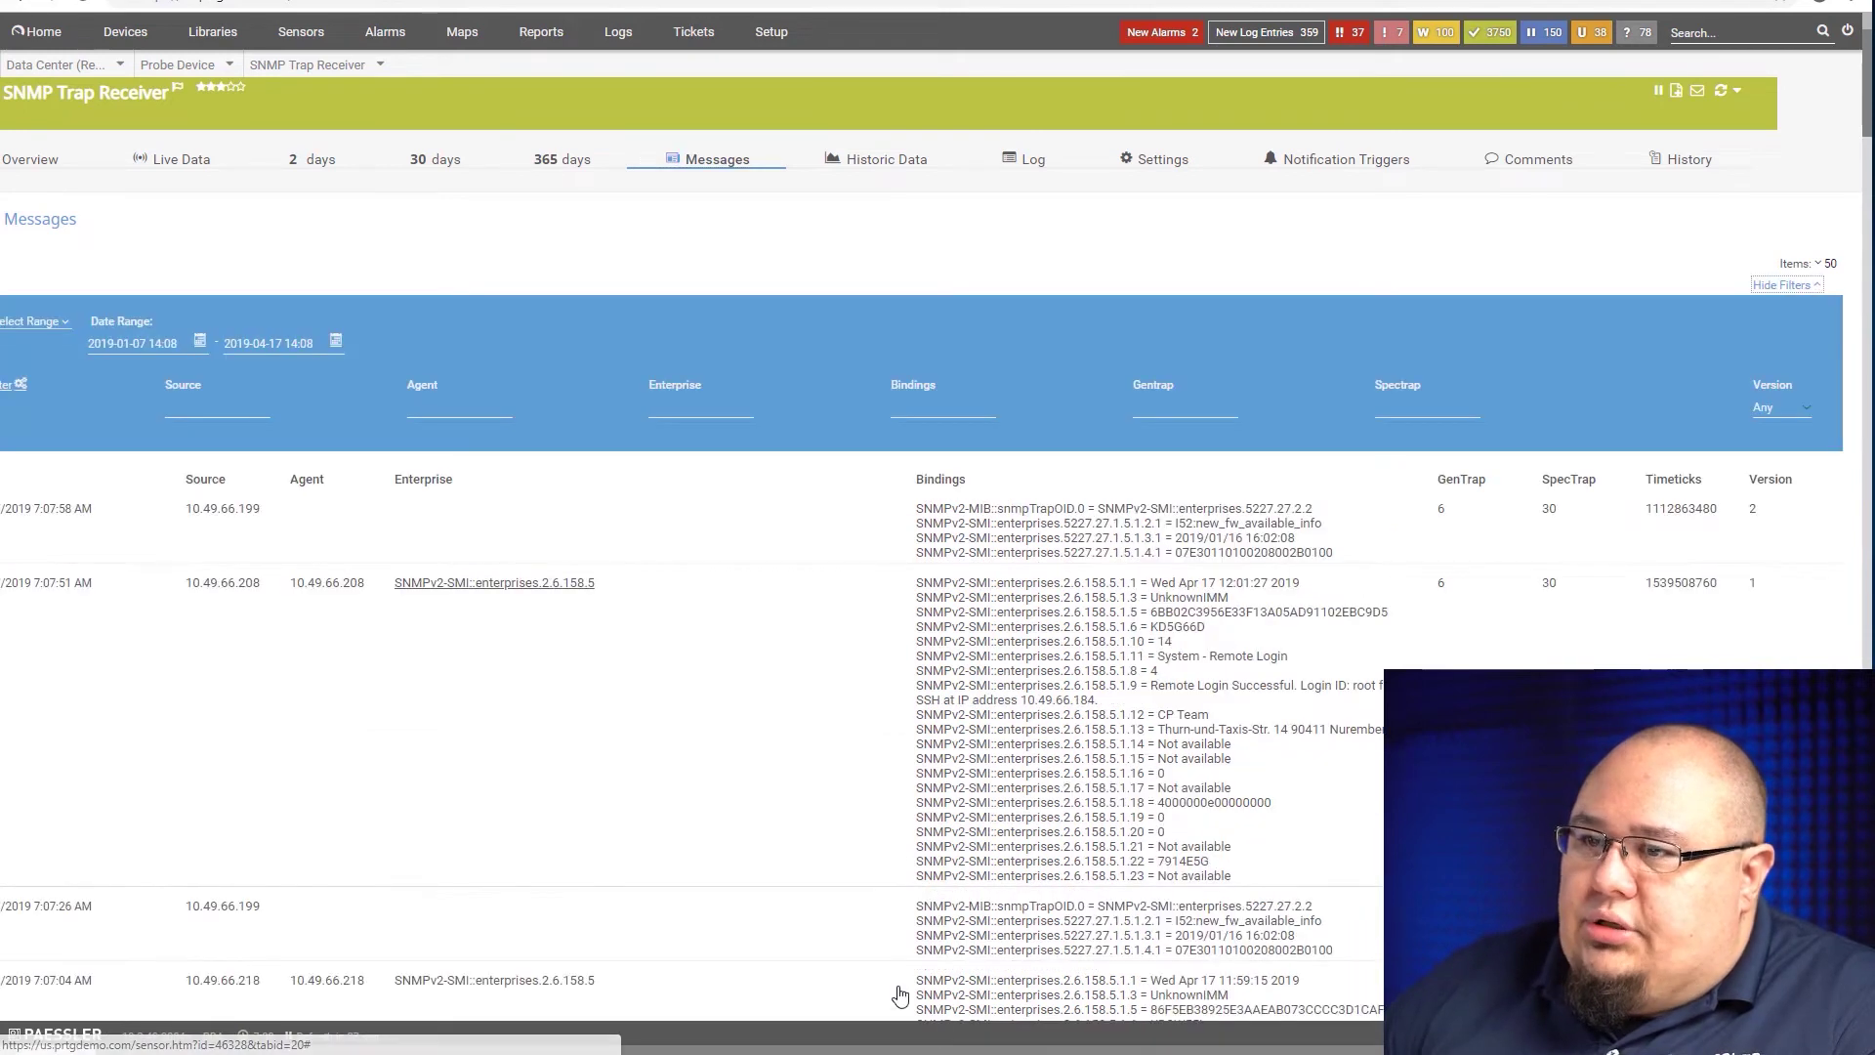
scroll(930, 1043, left, 2)
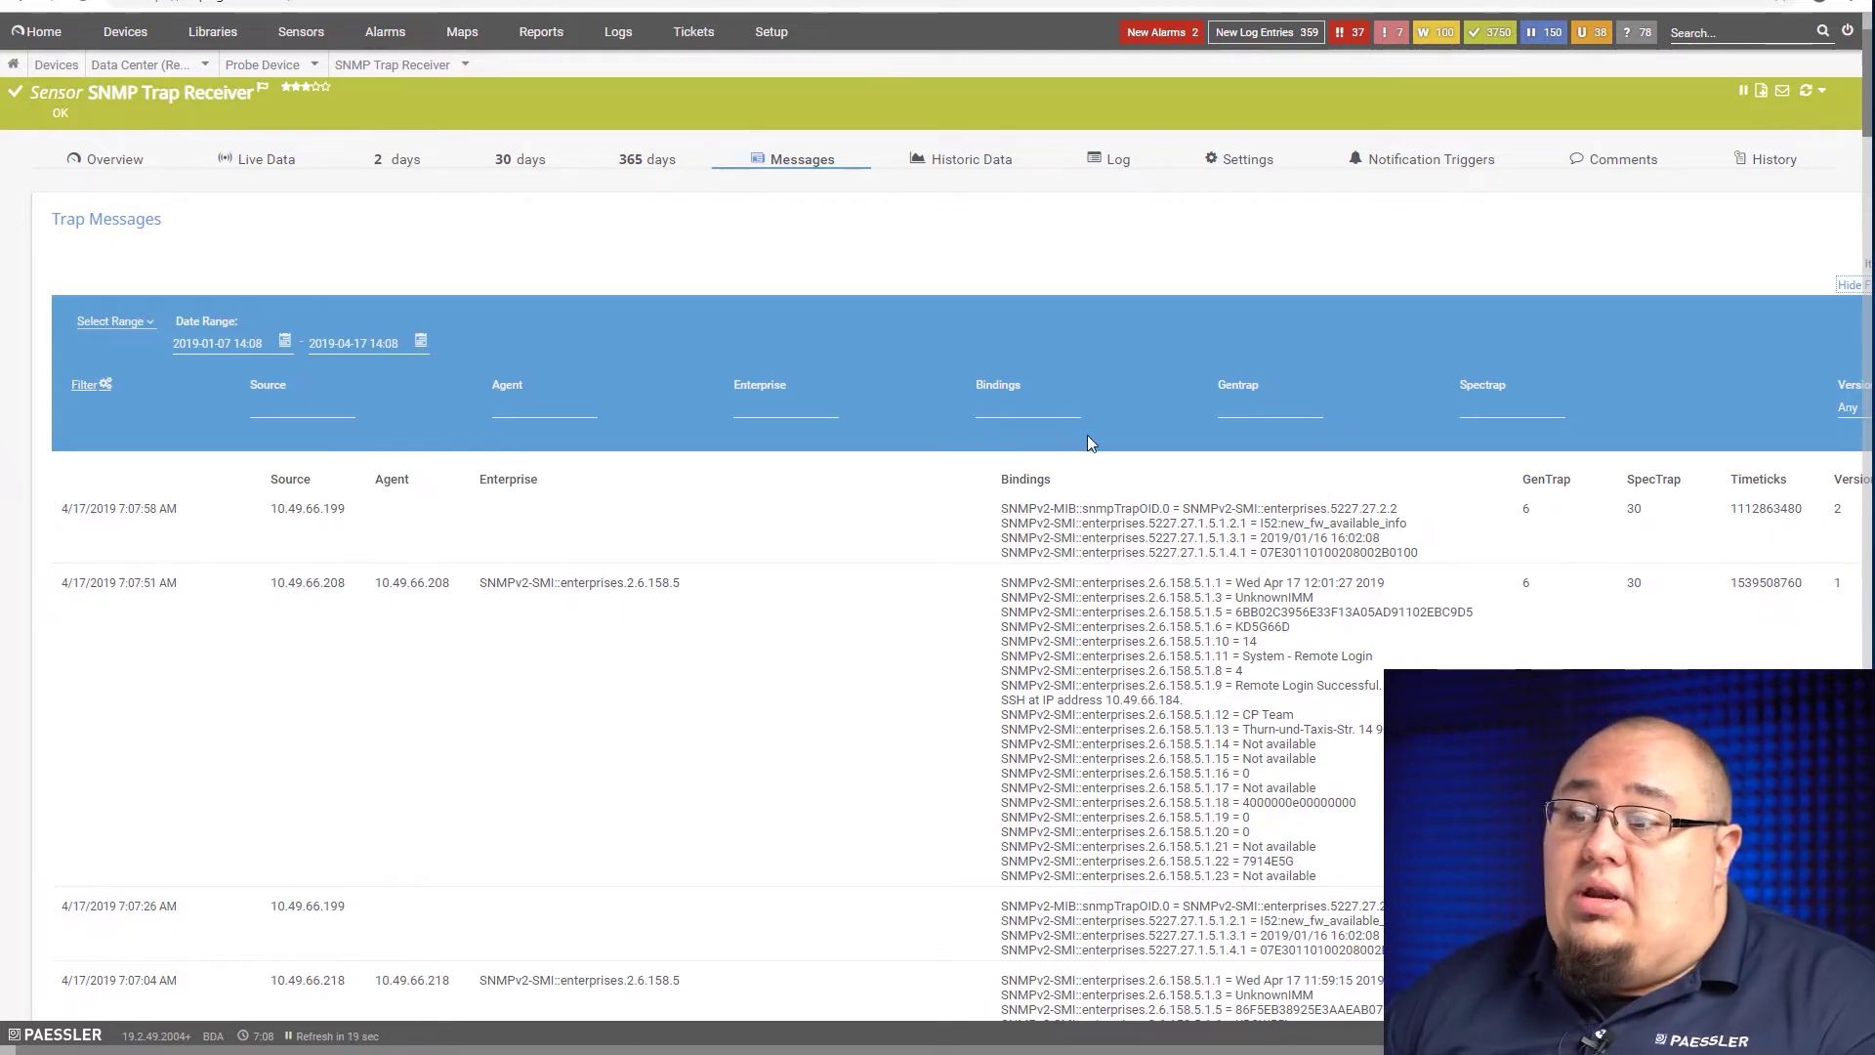
click(1042, 405)
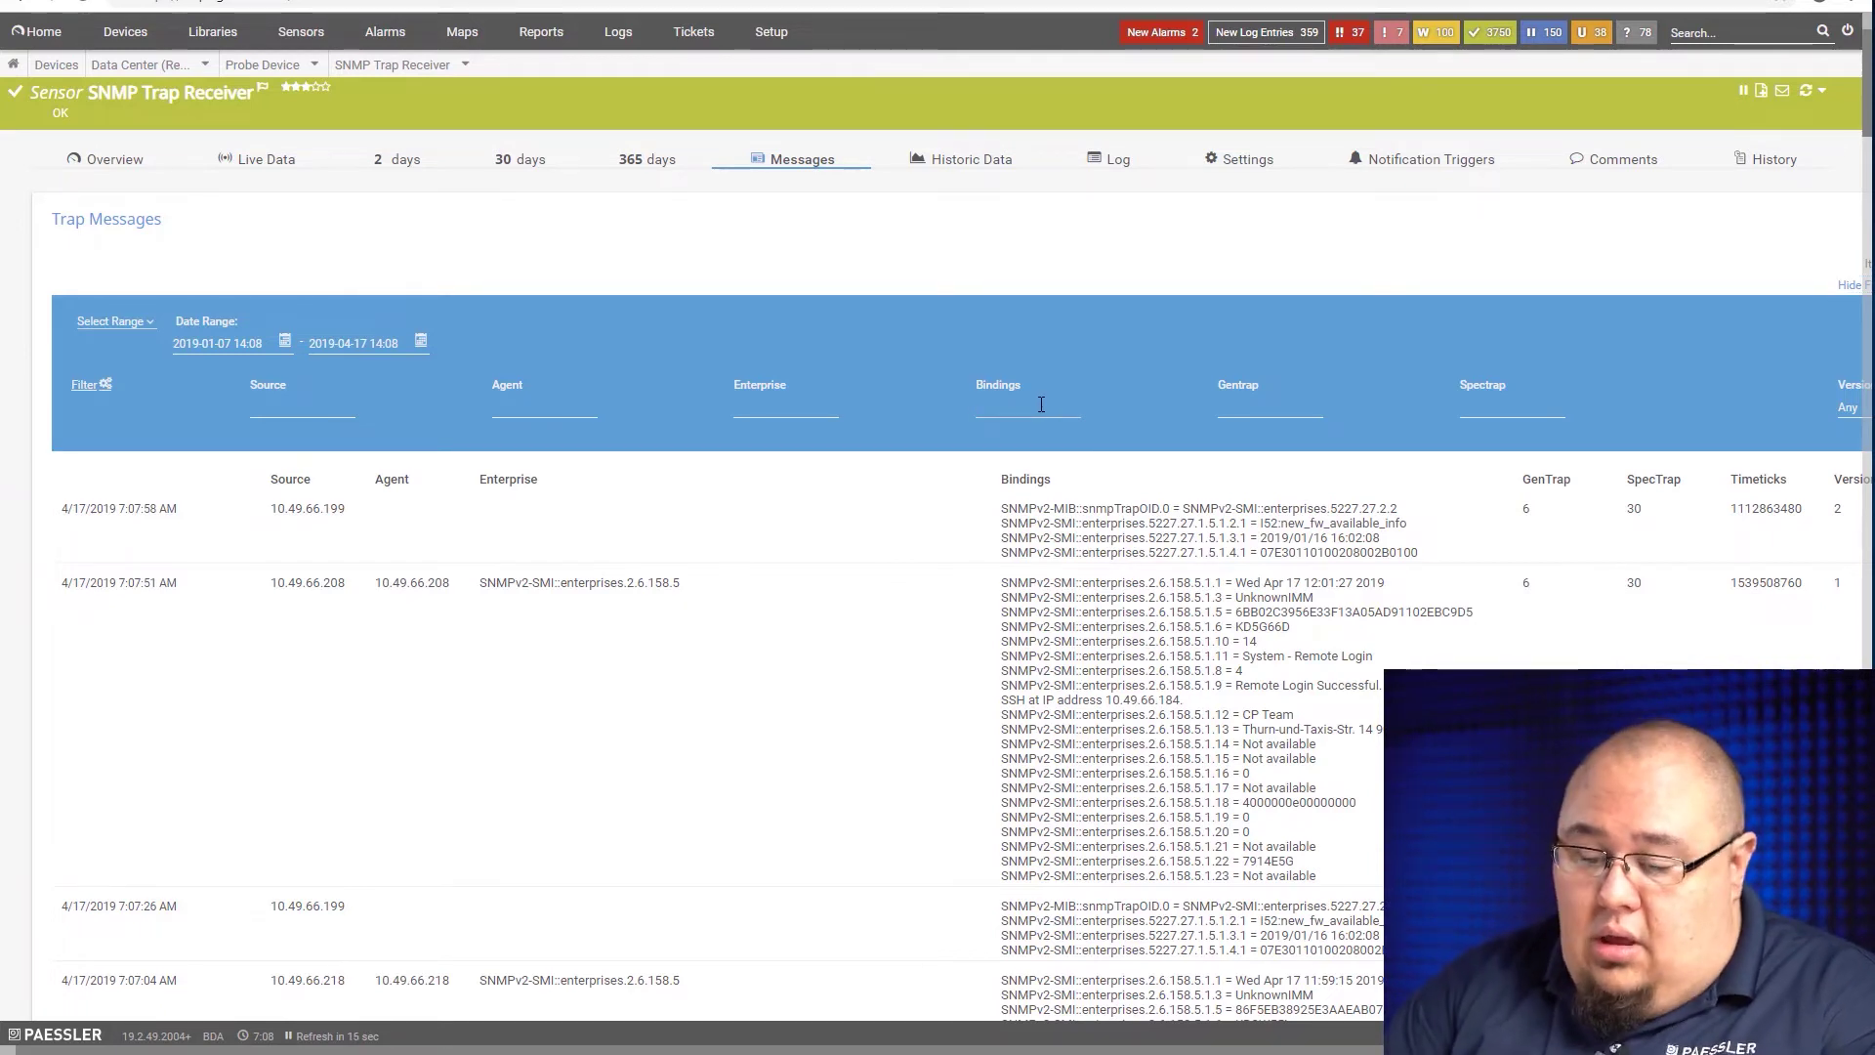
text(Not Avail)
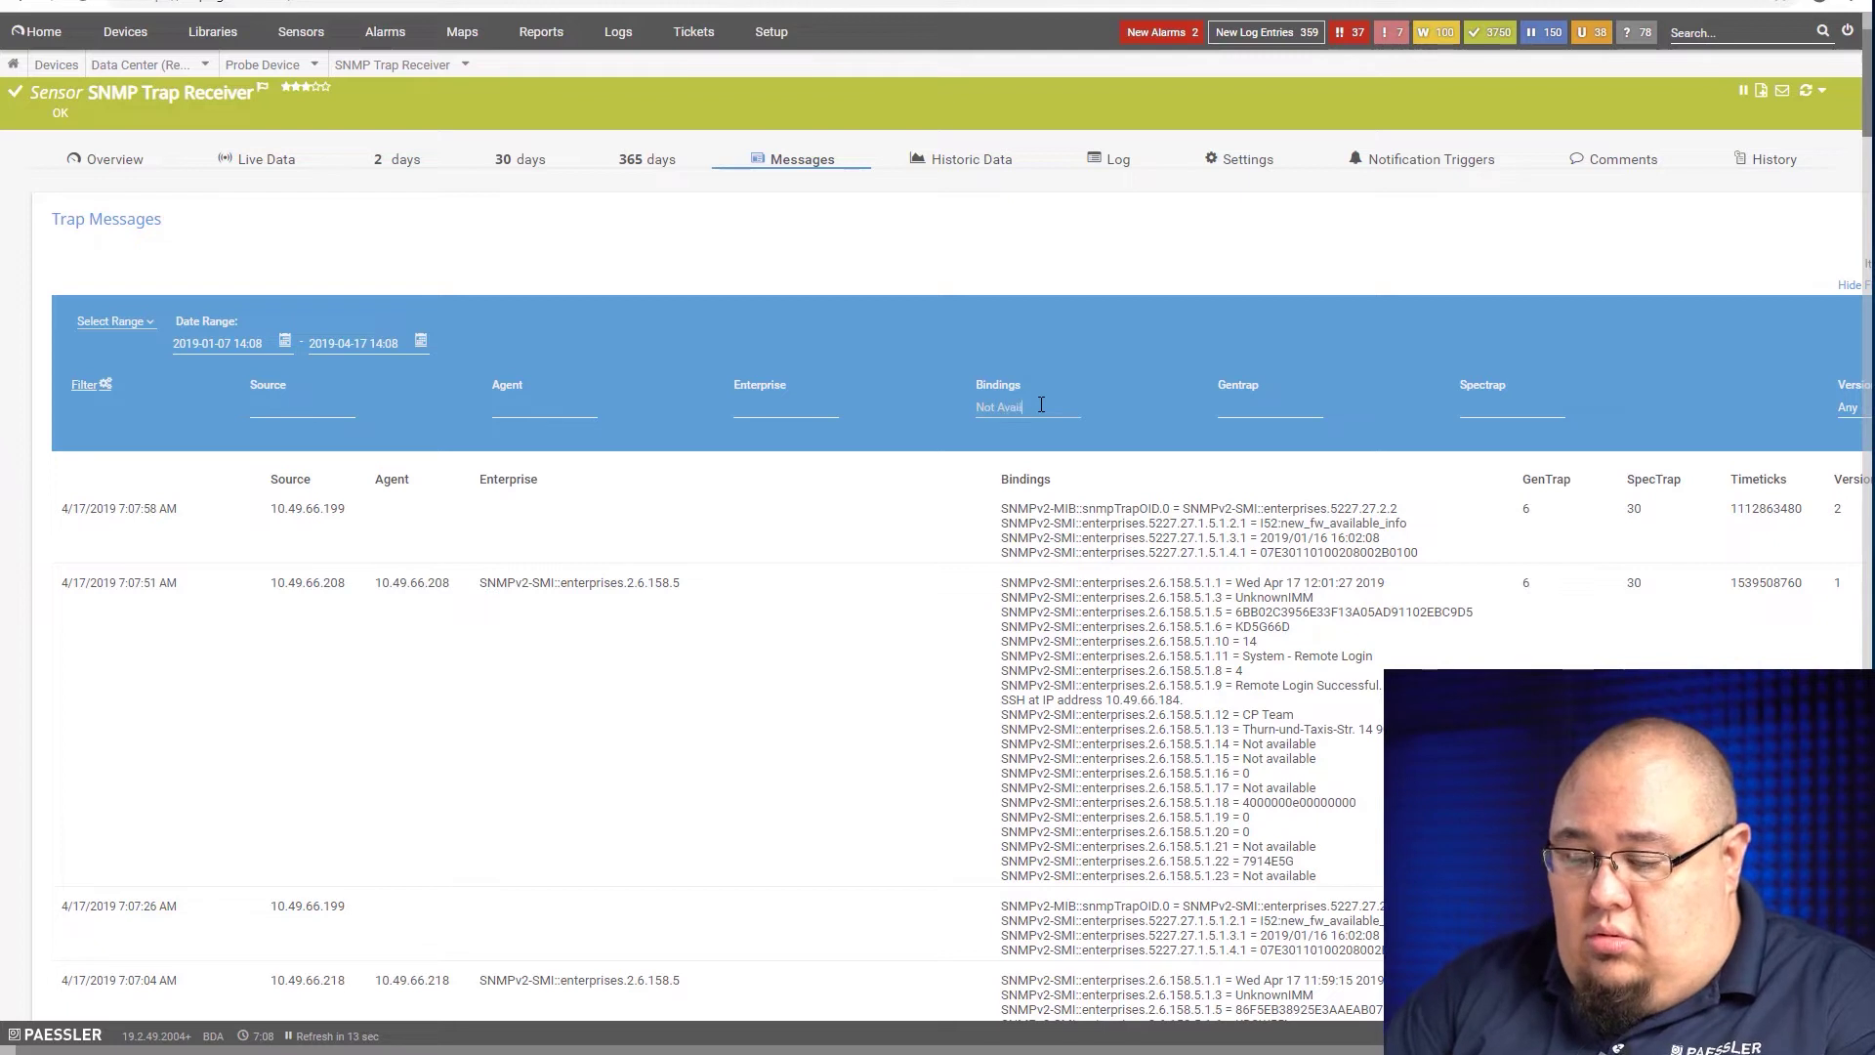
text(able)
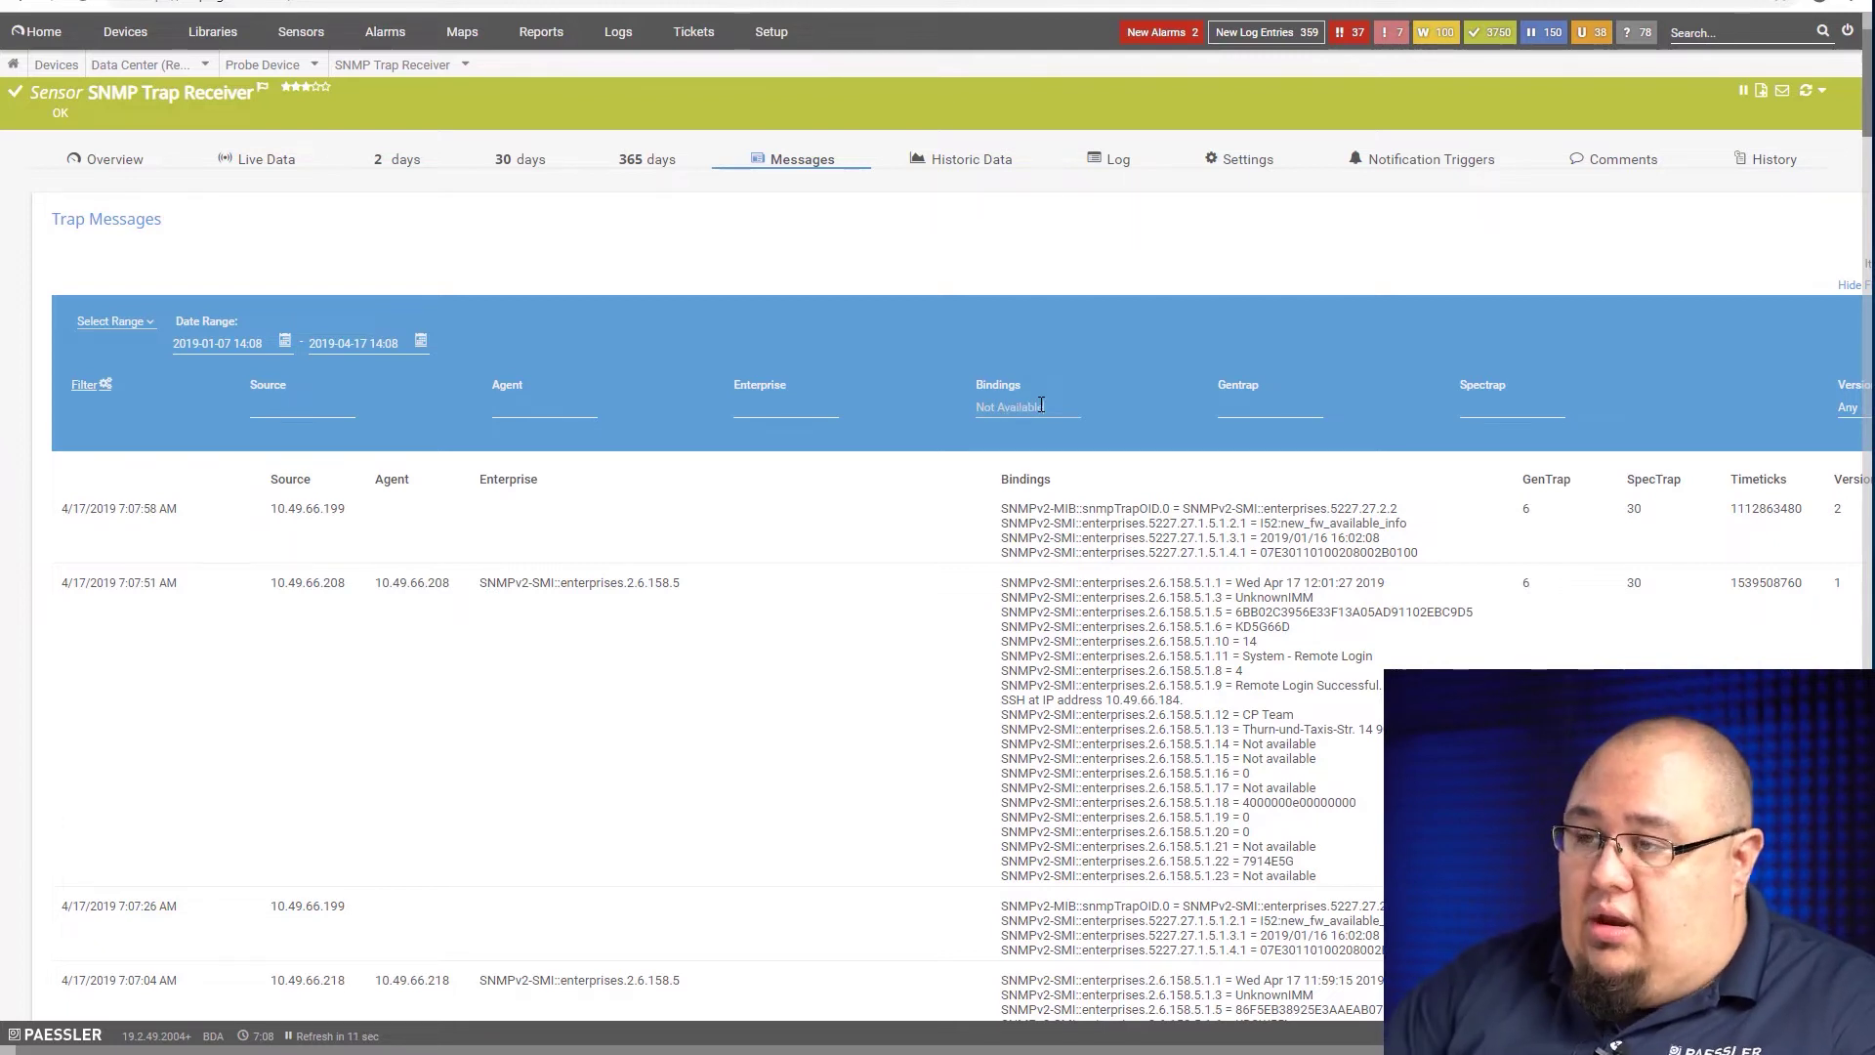
key(Return)
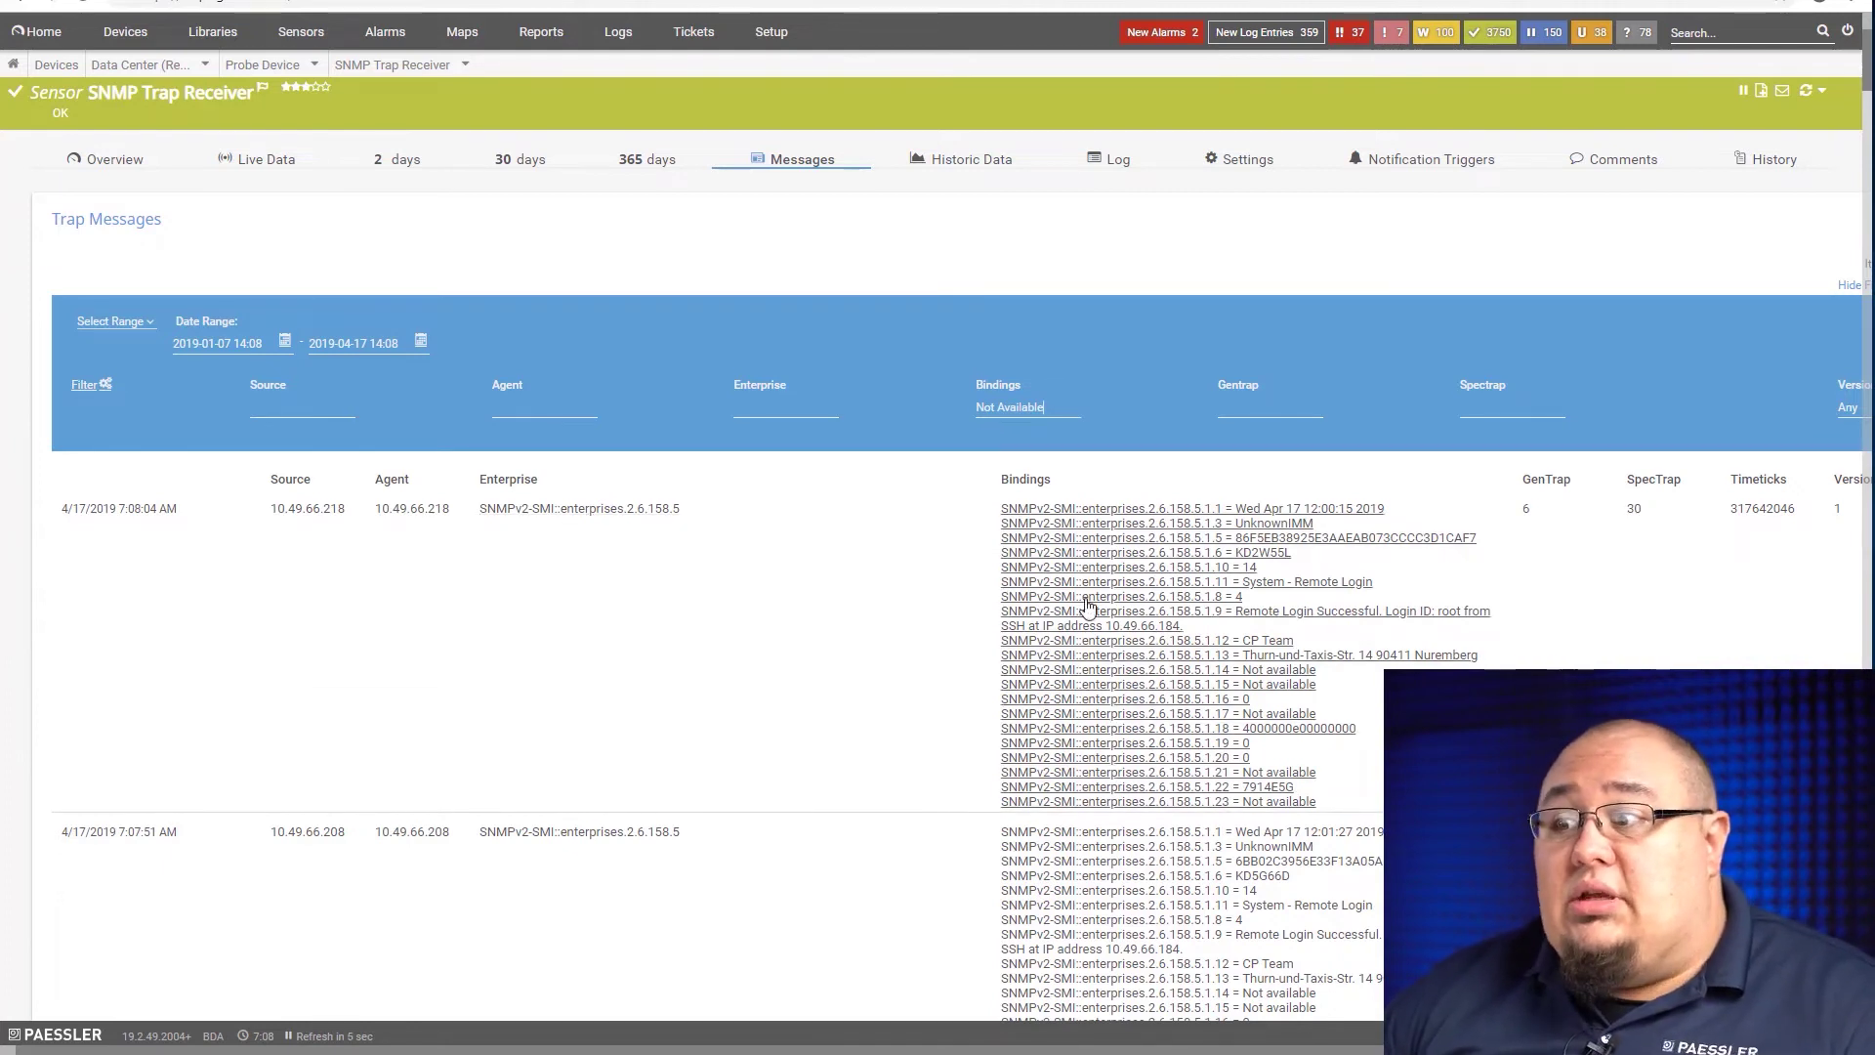
click(1050, 408)
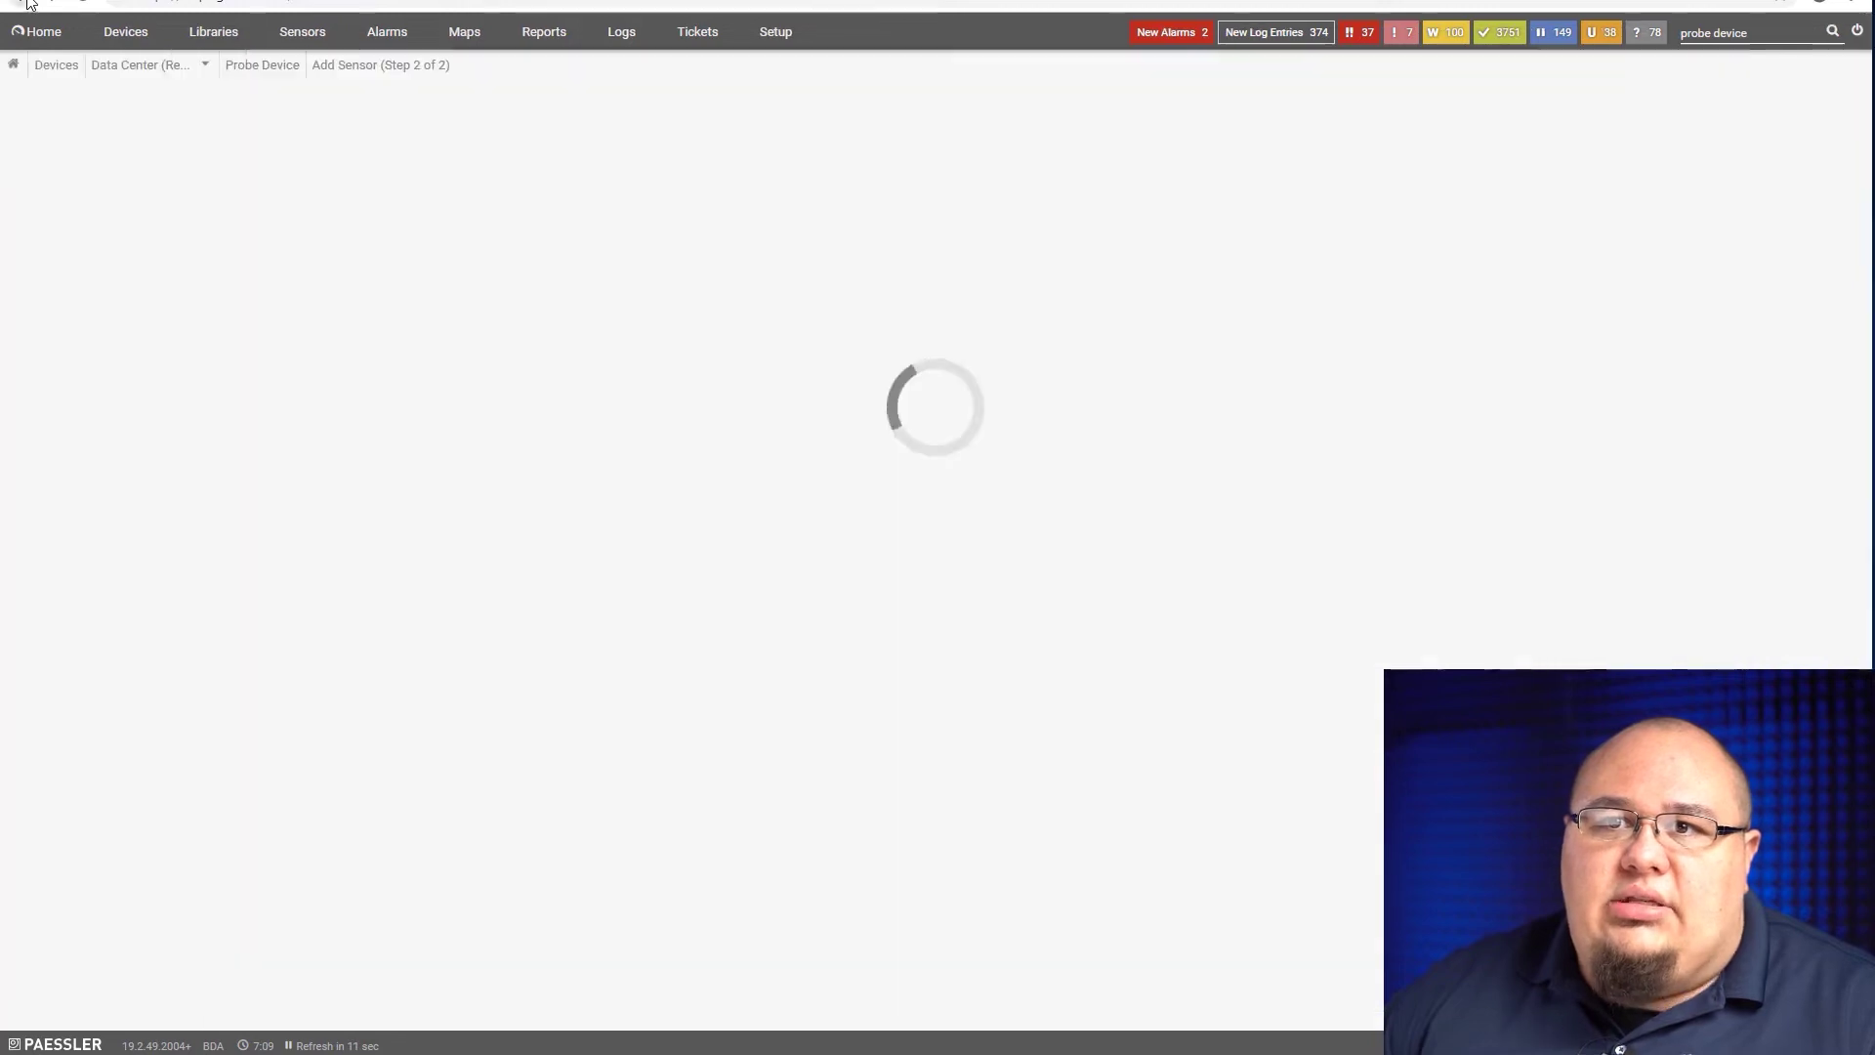
Step: Add a sensor to Probe Device by searching 'syslog' and picking Syslog Receiver on port 514
click(26, 5)
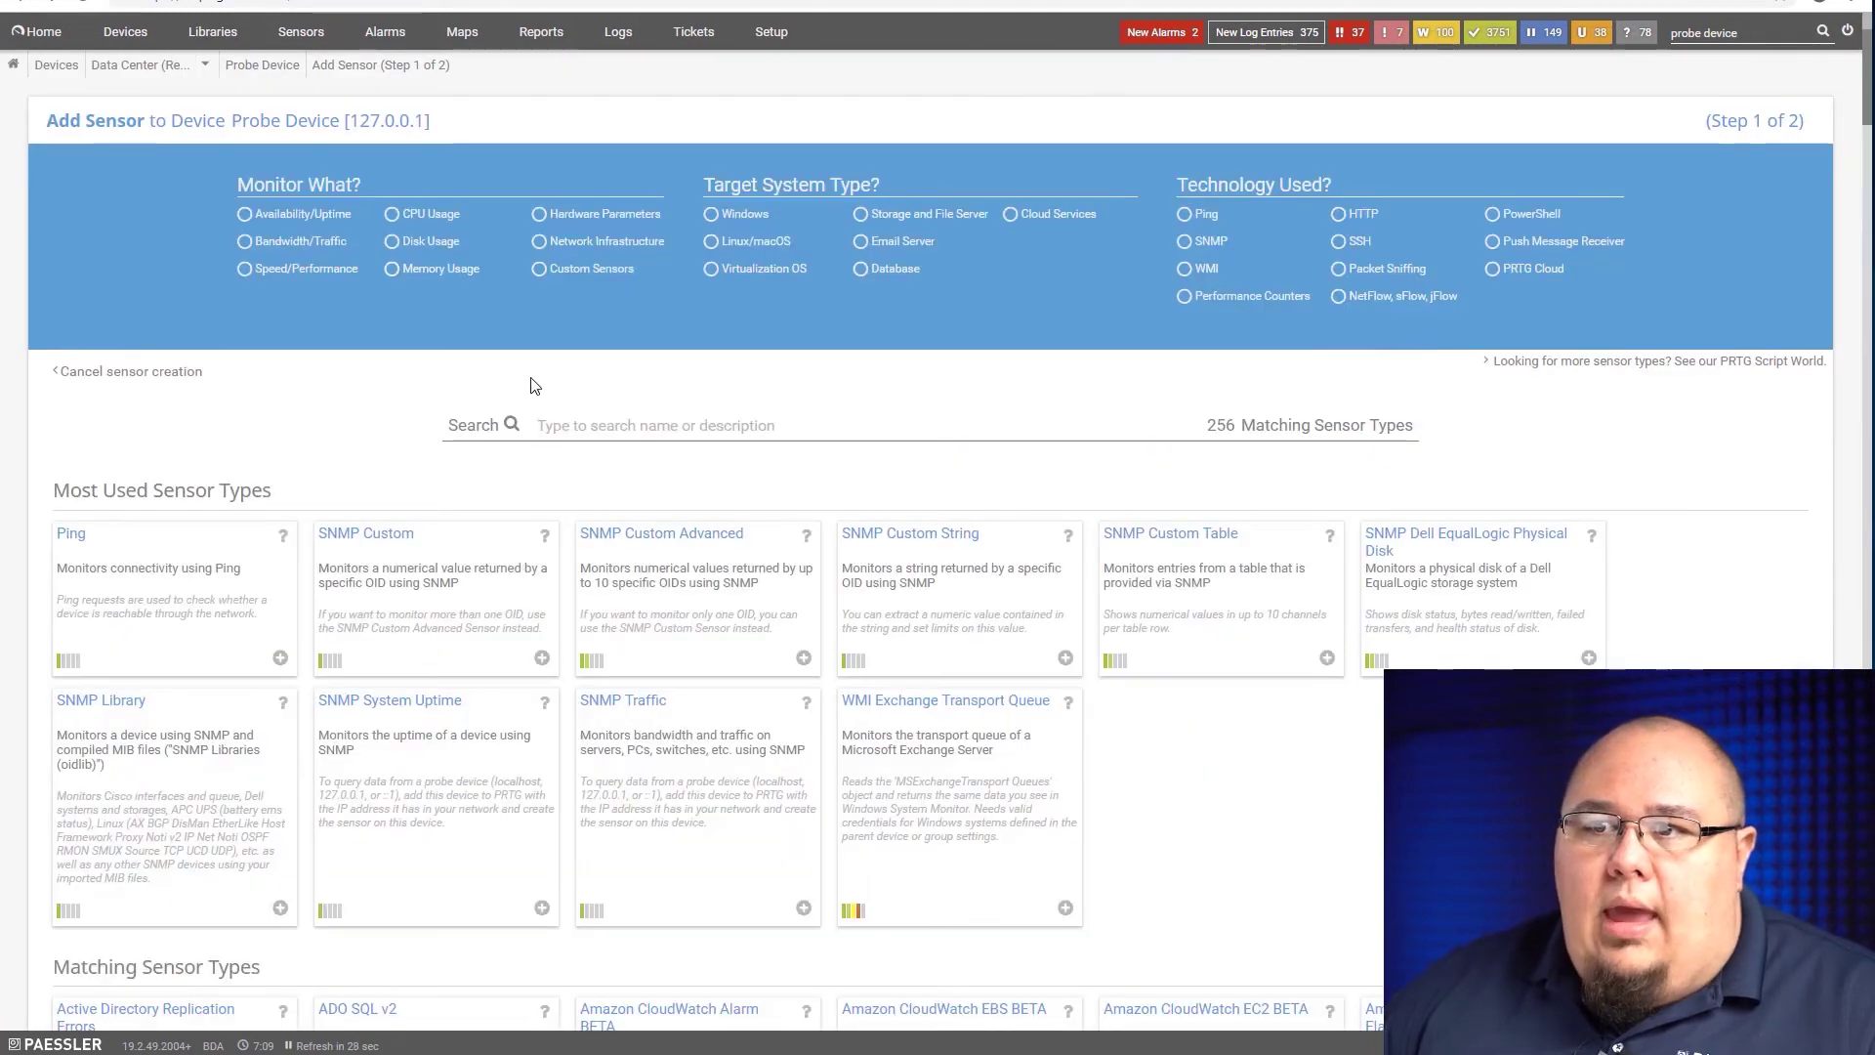
click(565, 423)
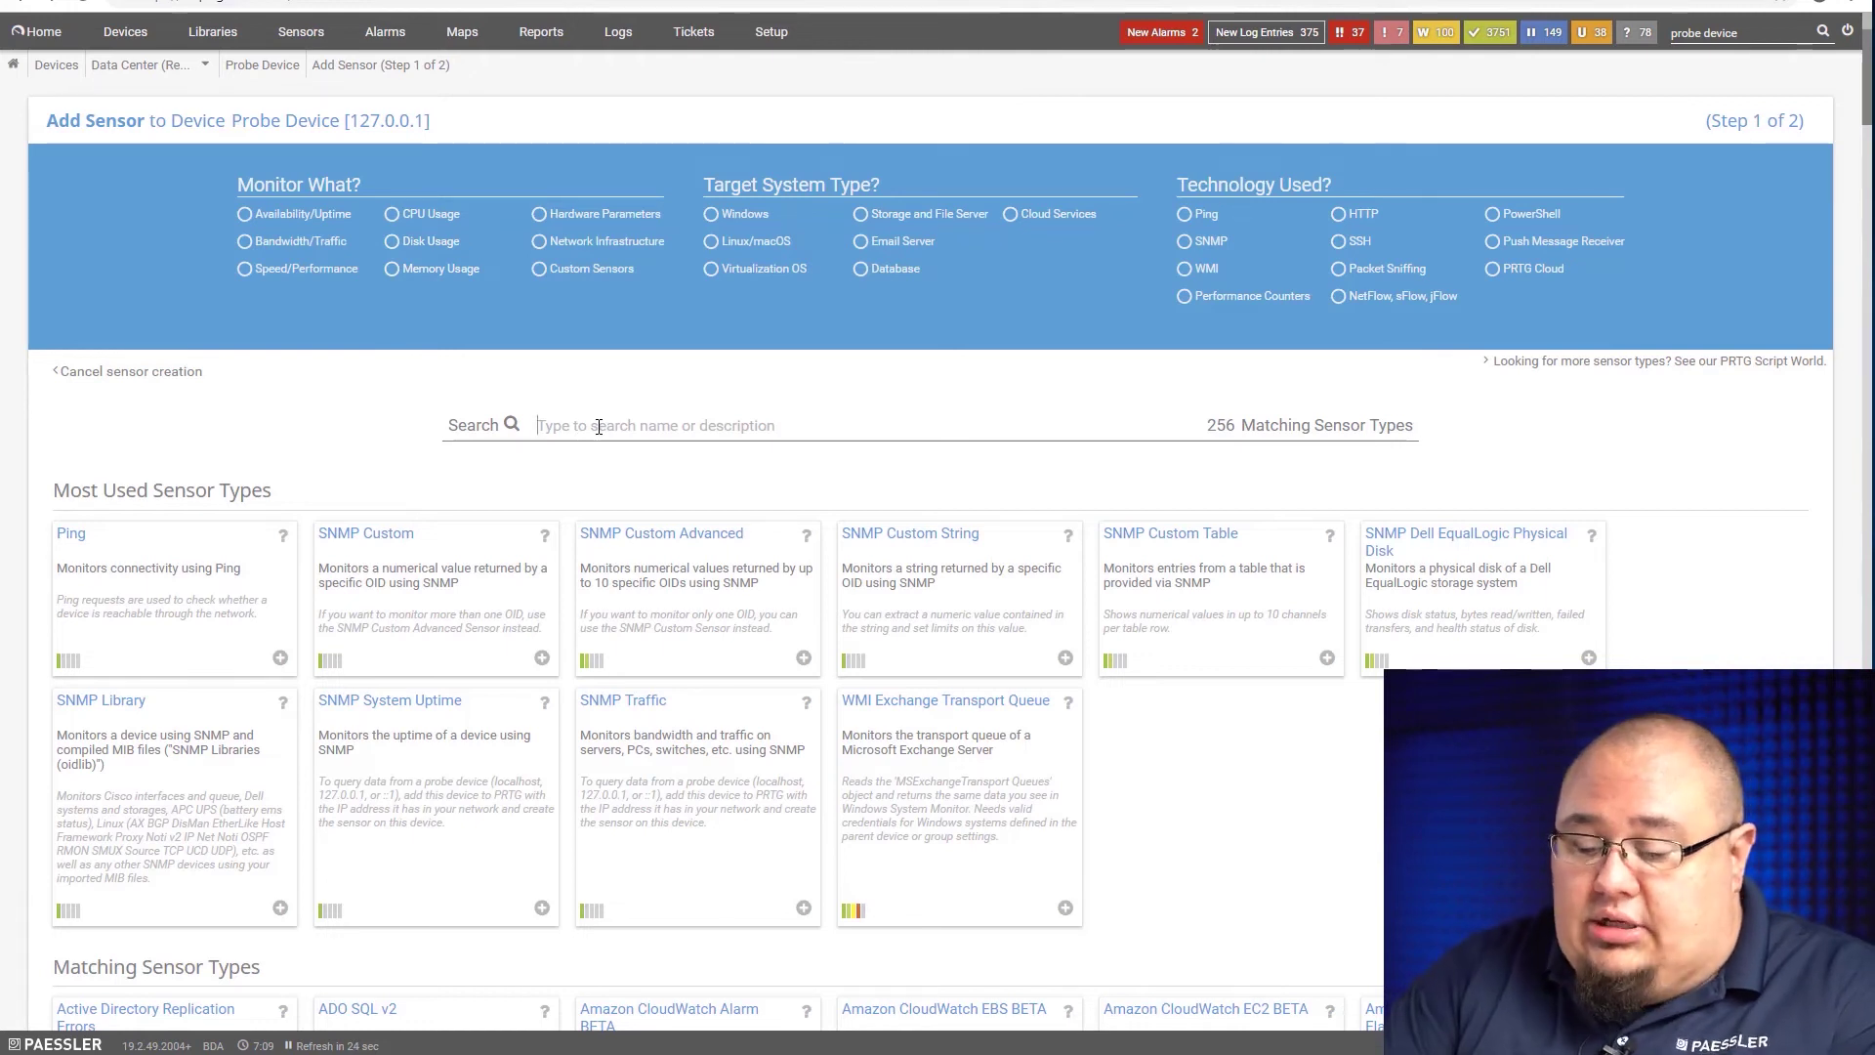
text(syslog)
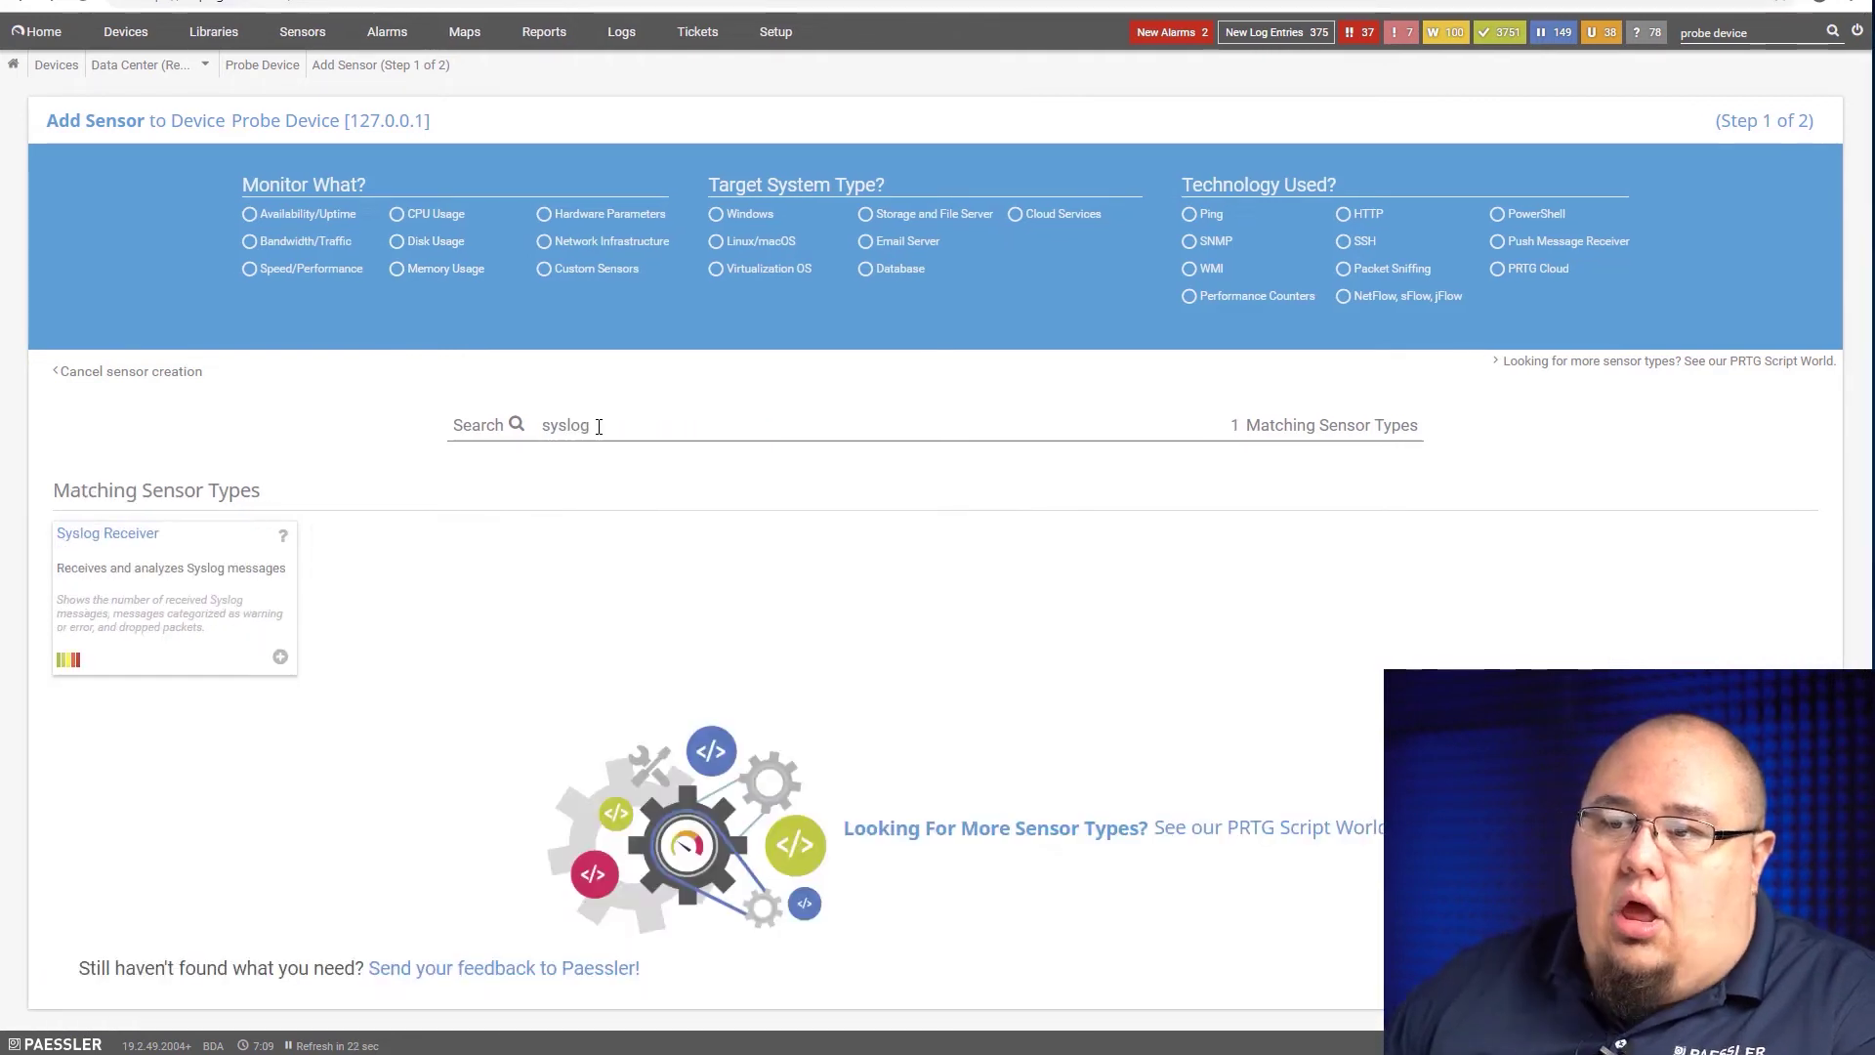
click(166, 612)
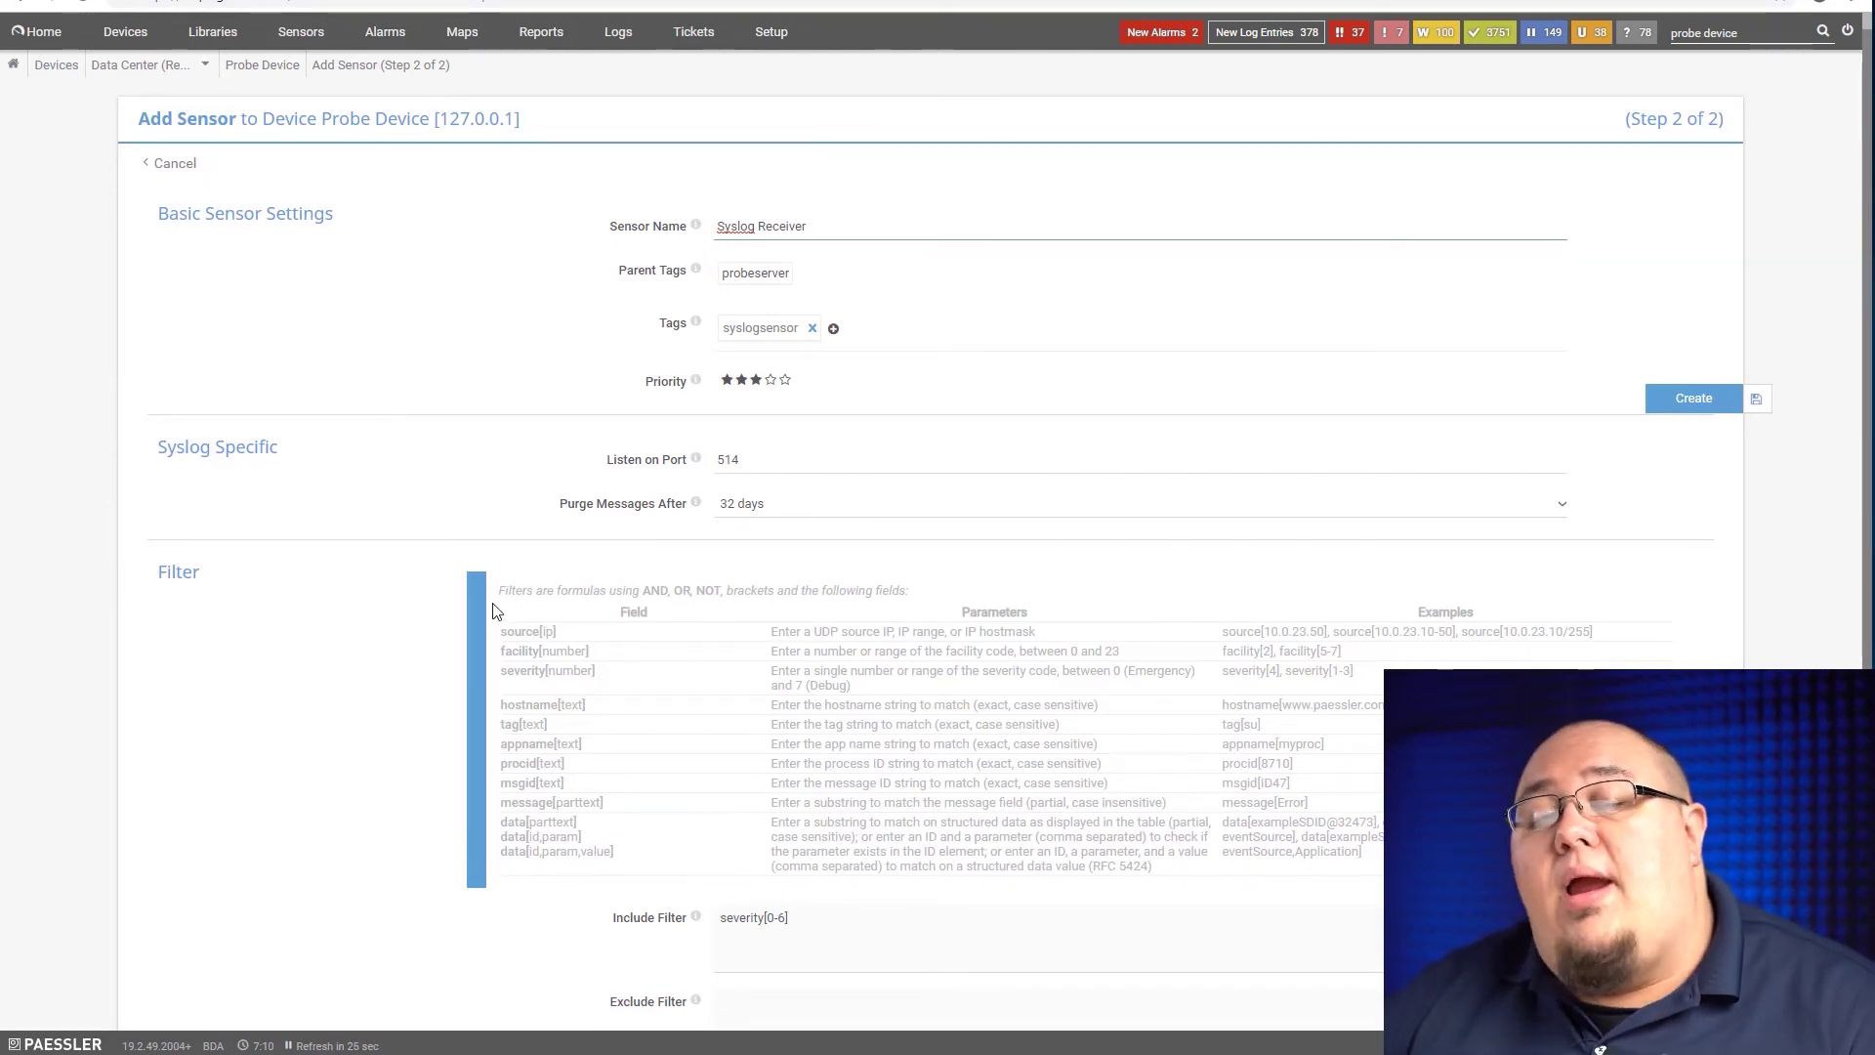
click(780, 460)
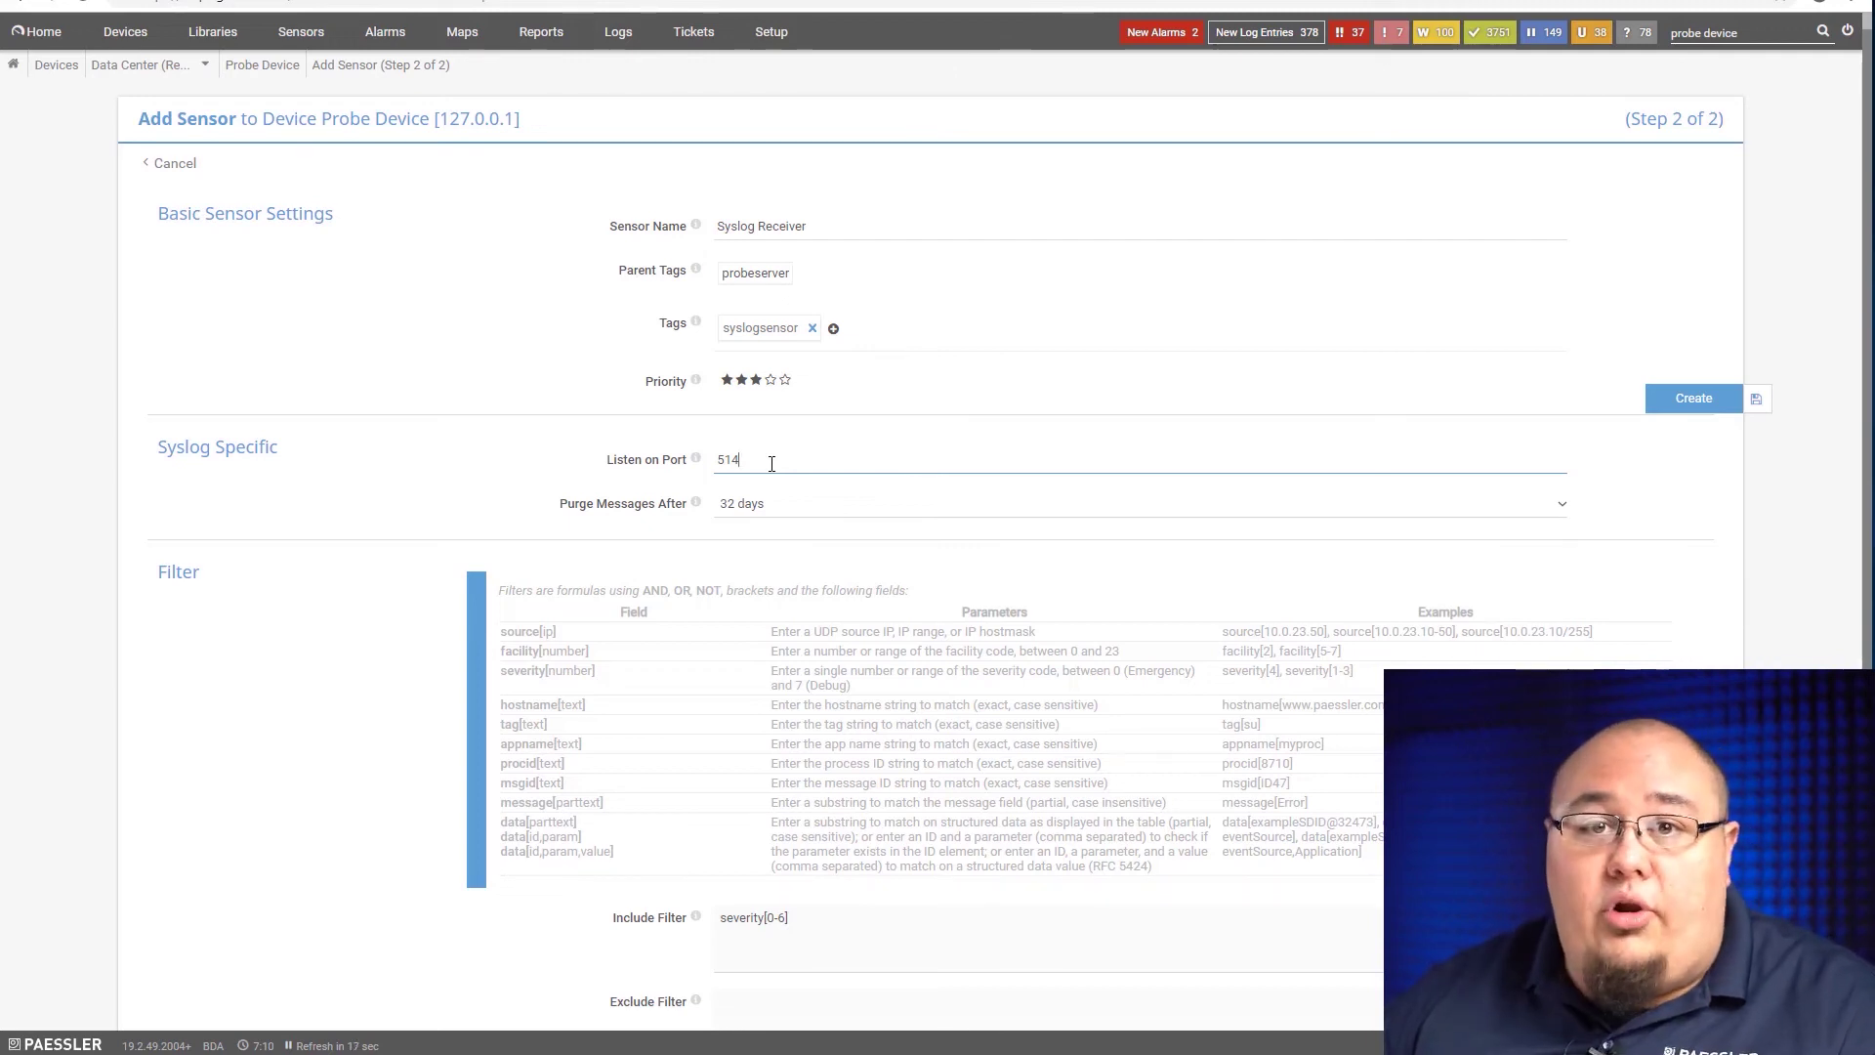
click(779, 505)
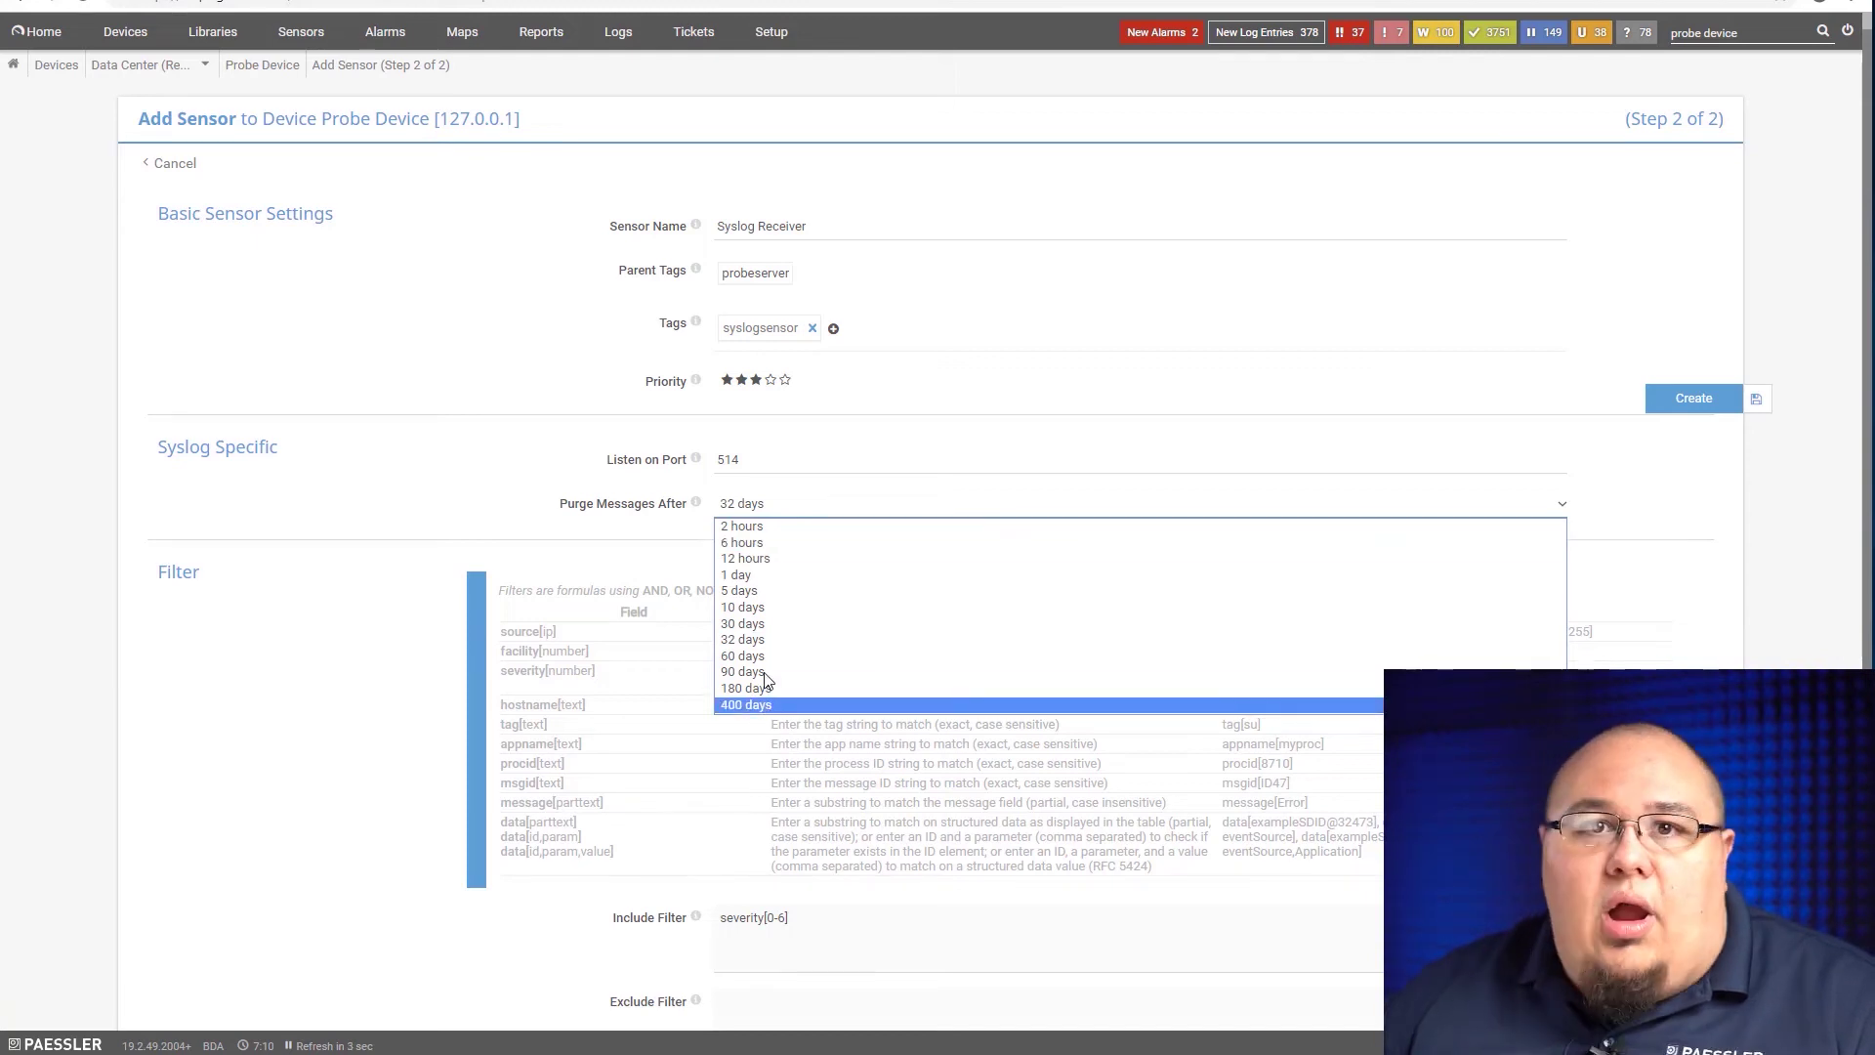
click(462, 467)
scroll(444, 557, down, 4)
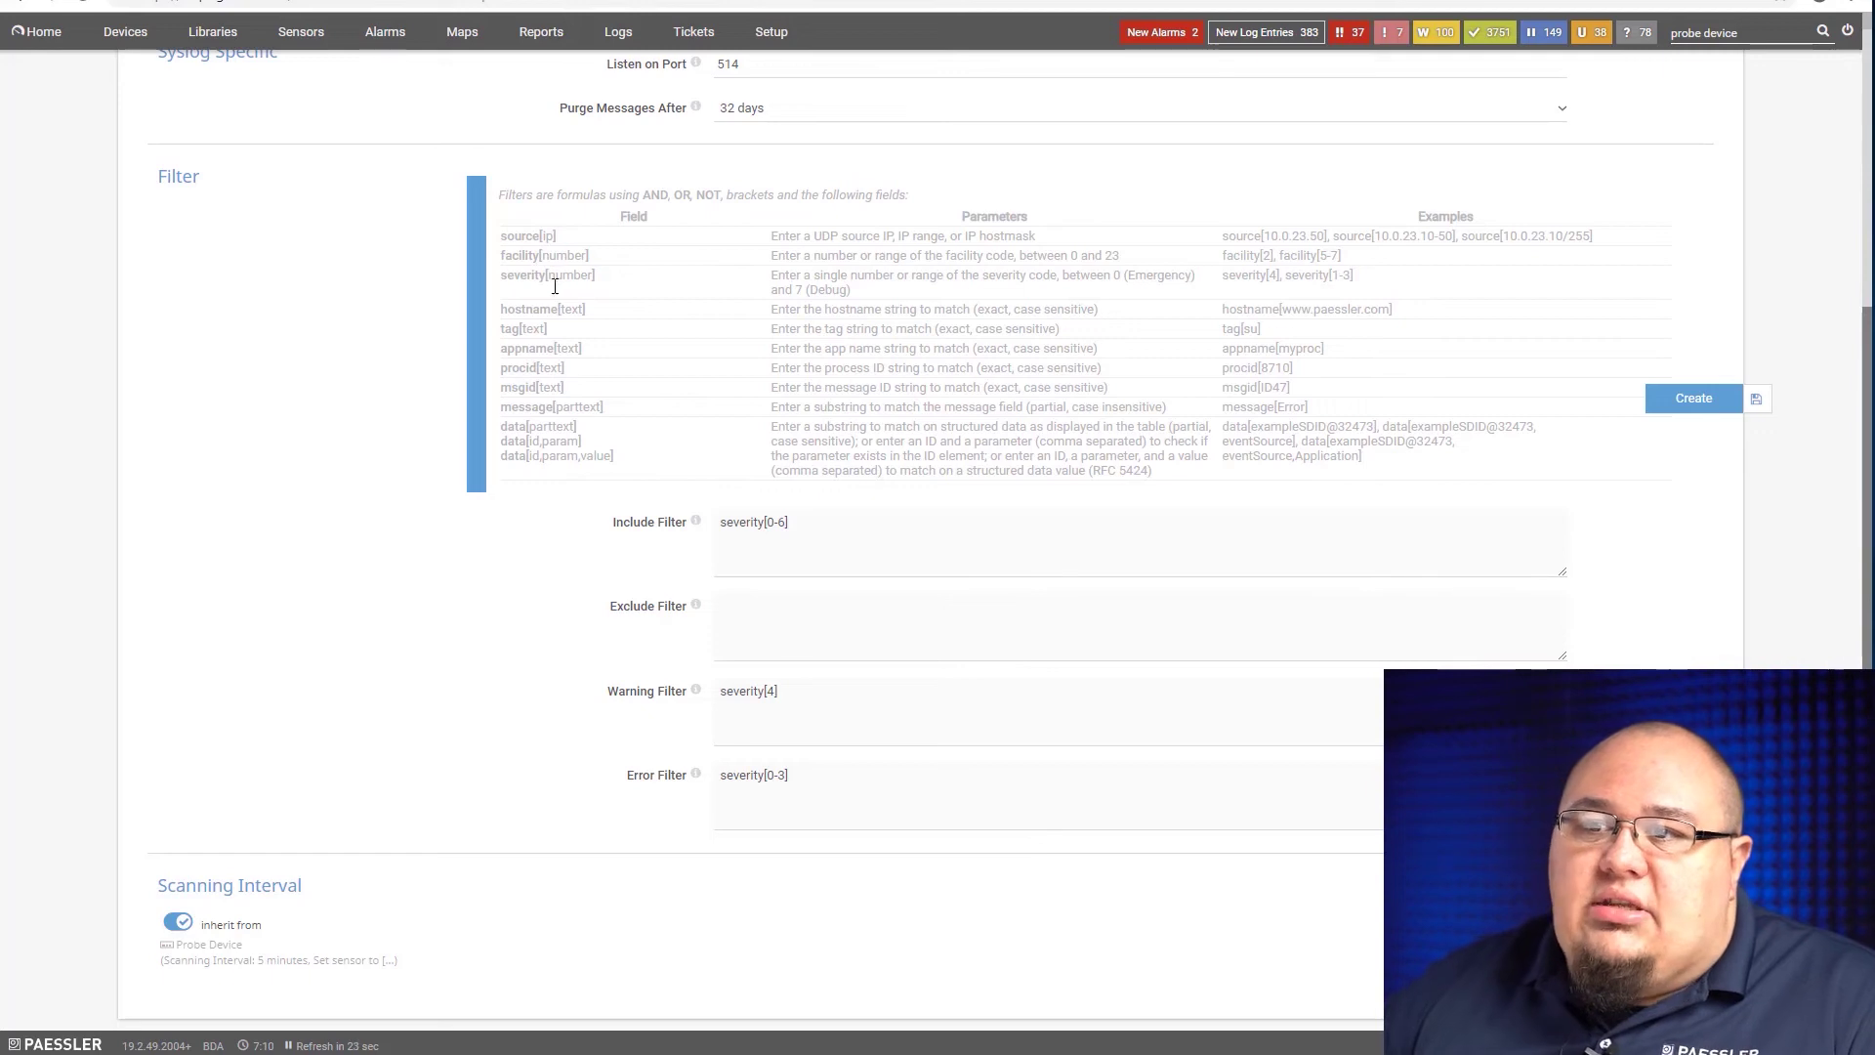
Step: Review the include severity[0-6], warning severity[4], error severity[0-3] and exclude filters, then create the sensor
click(794, 522)
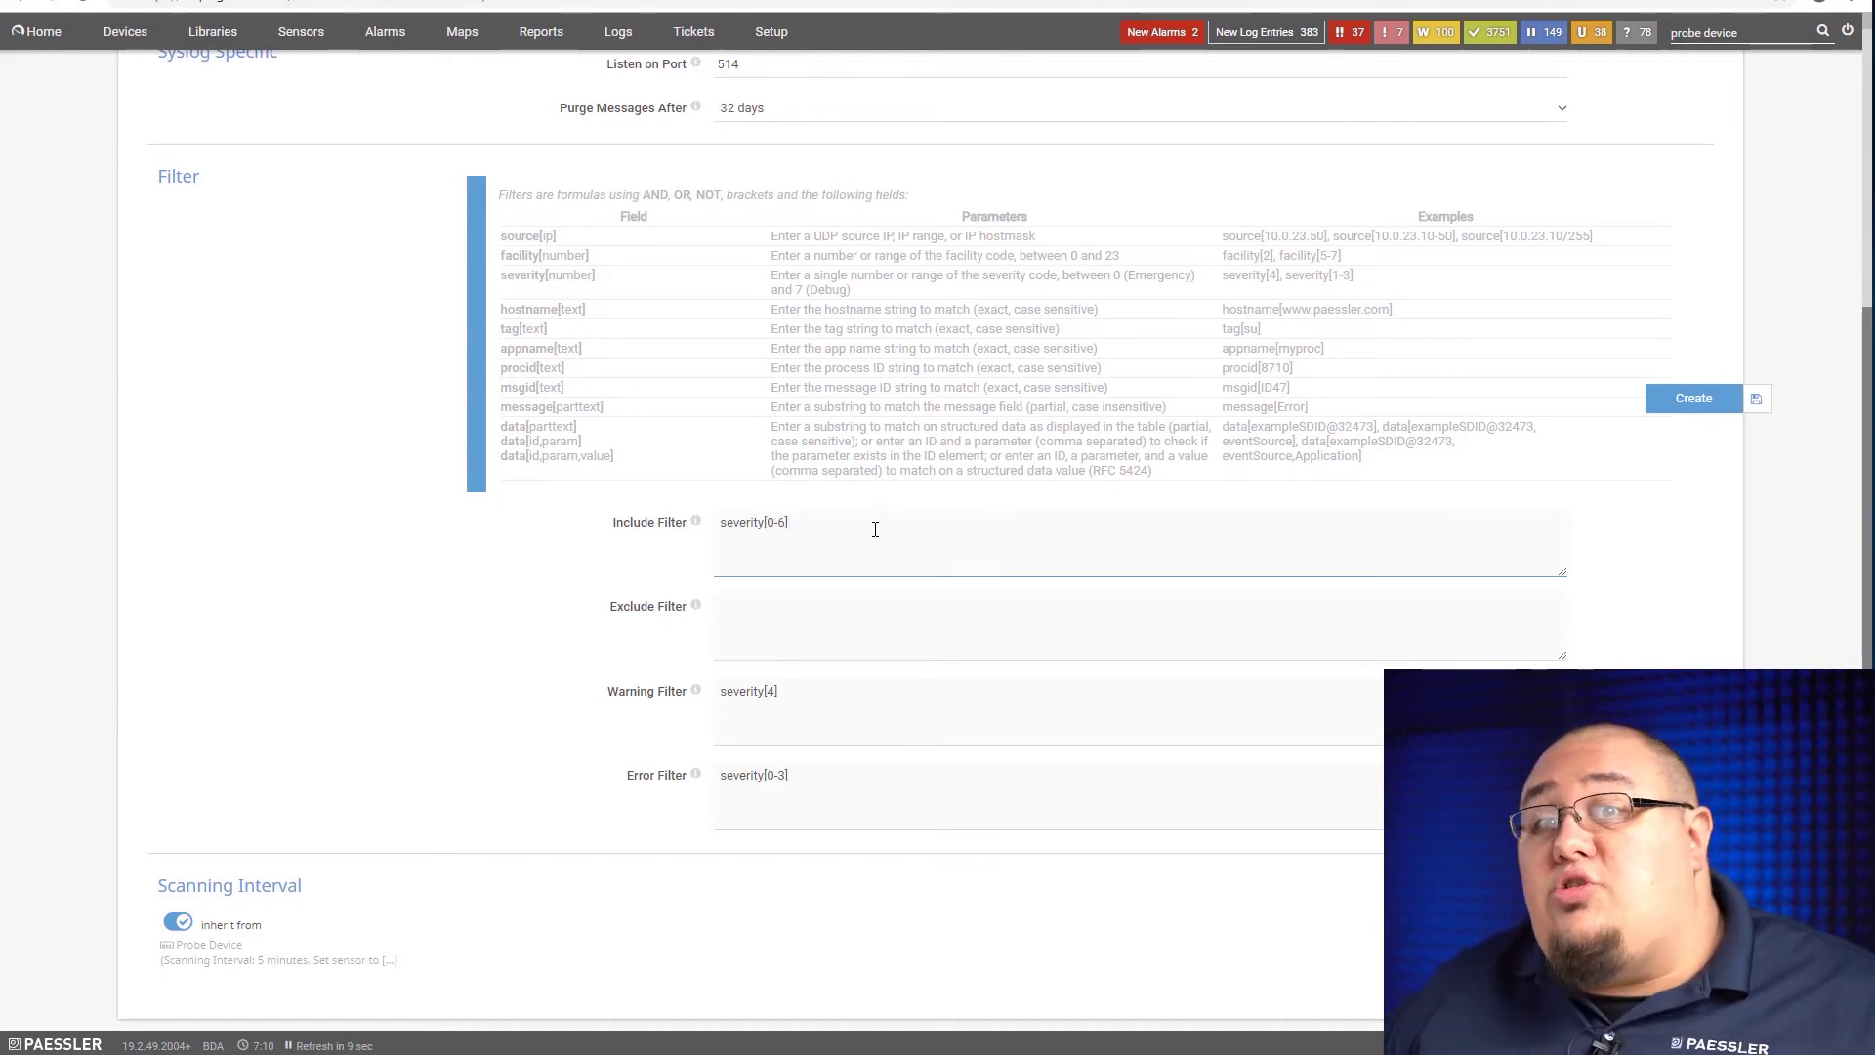
click(763, 709)
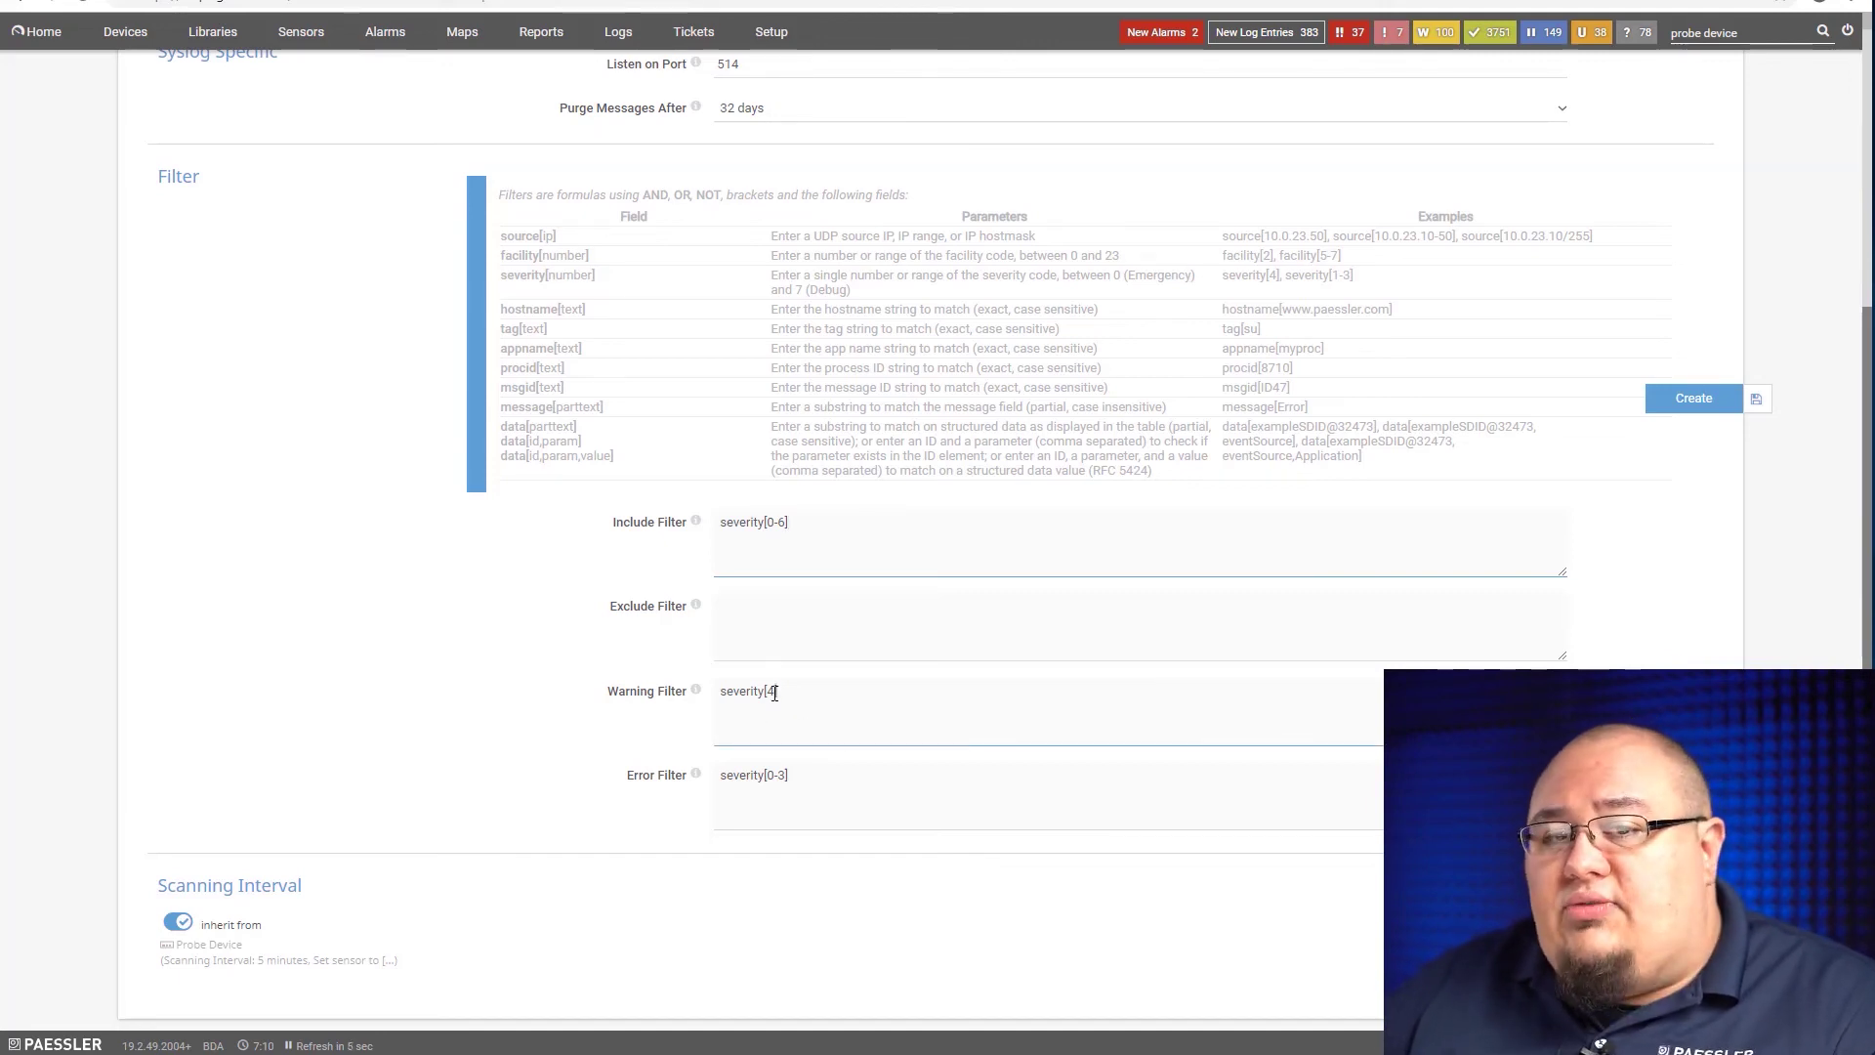
click(797, 789)
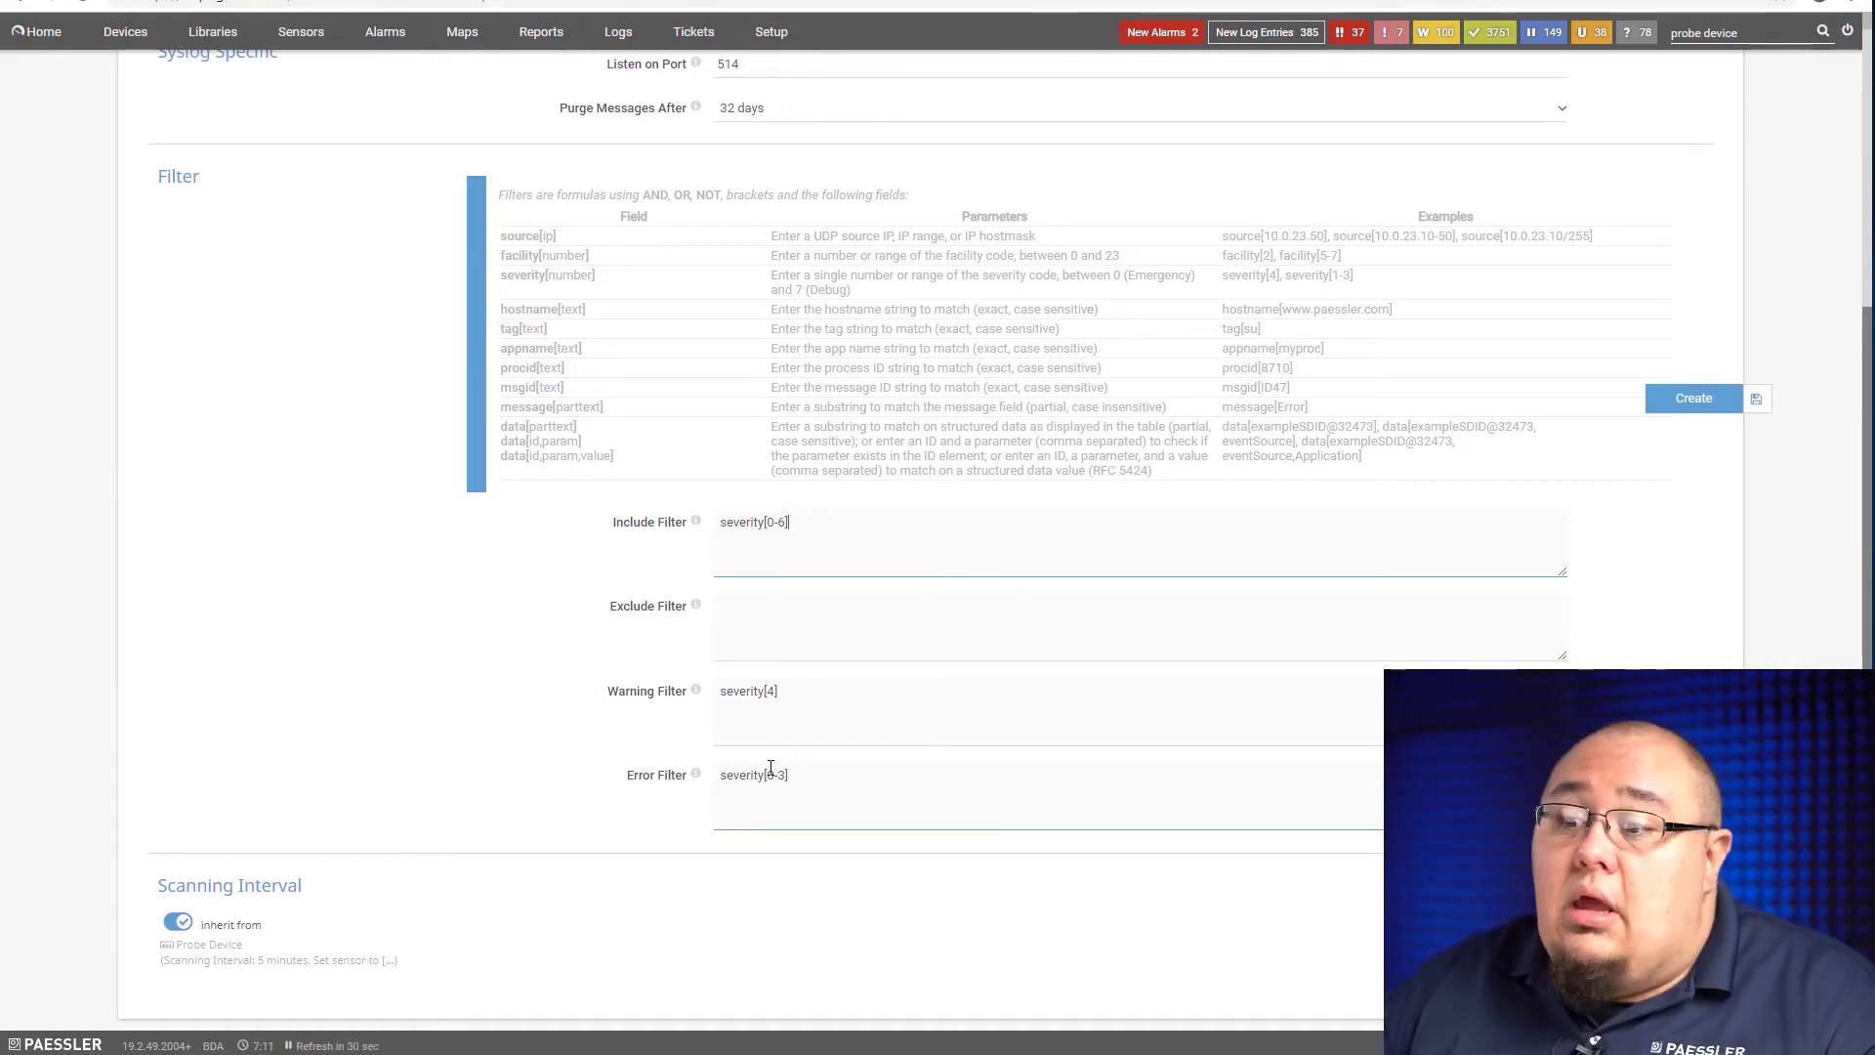
click(778, 720)
click(789, 774)
click(817, 736)
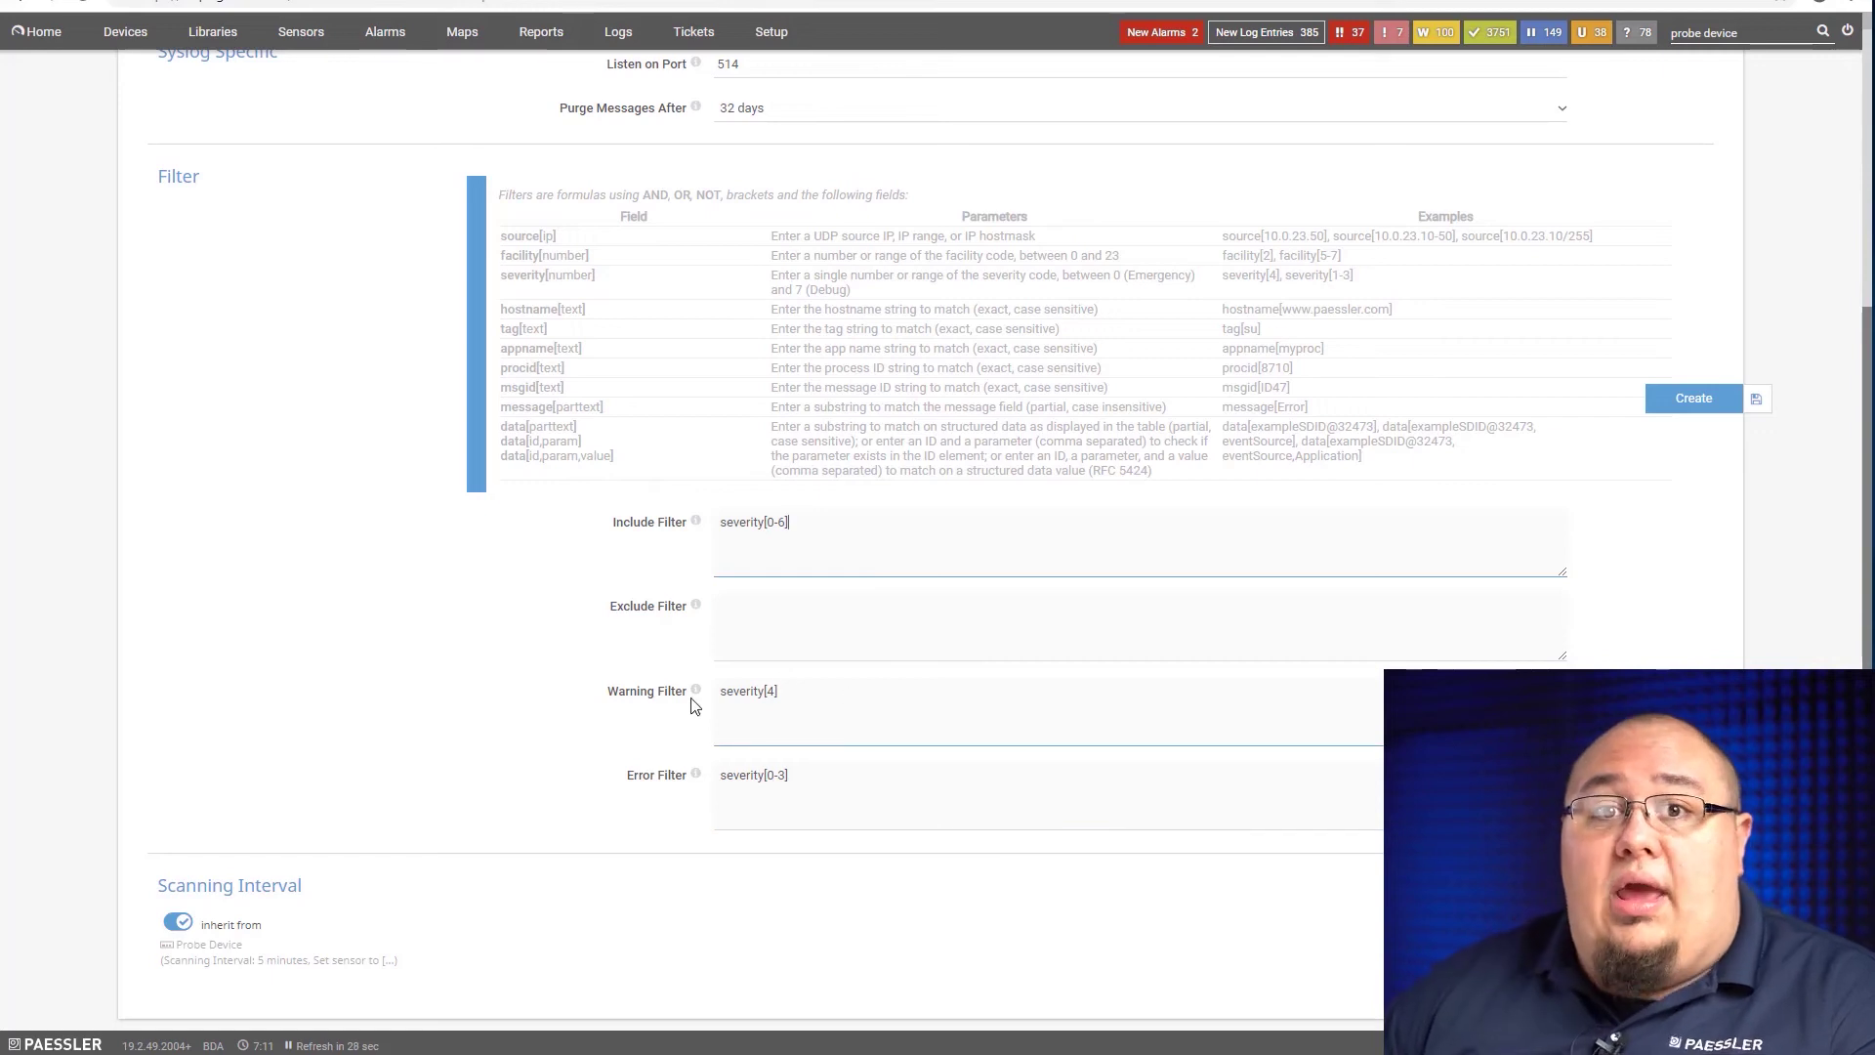
click(759, 800)
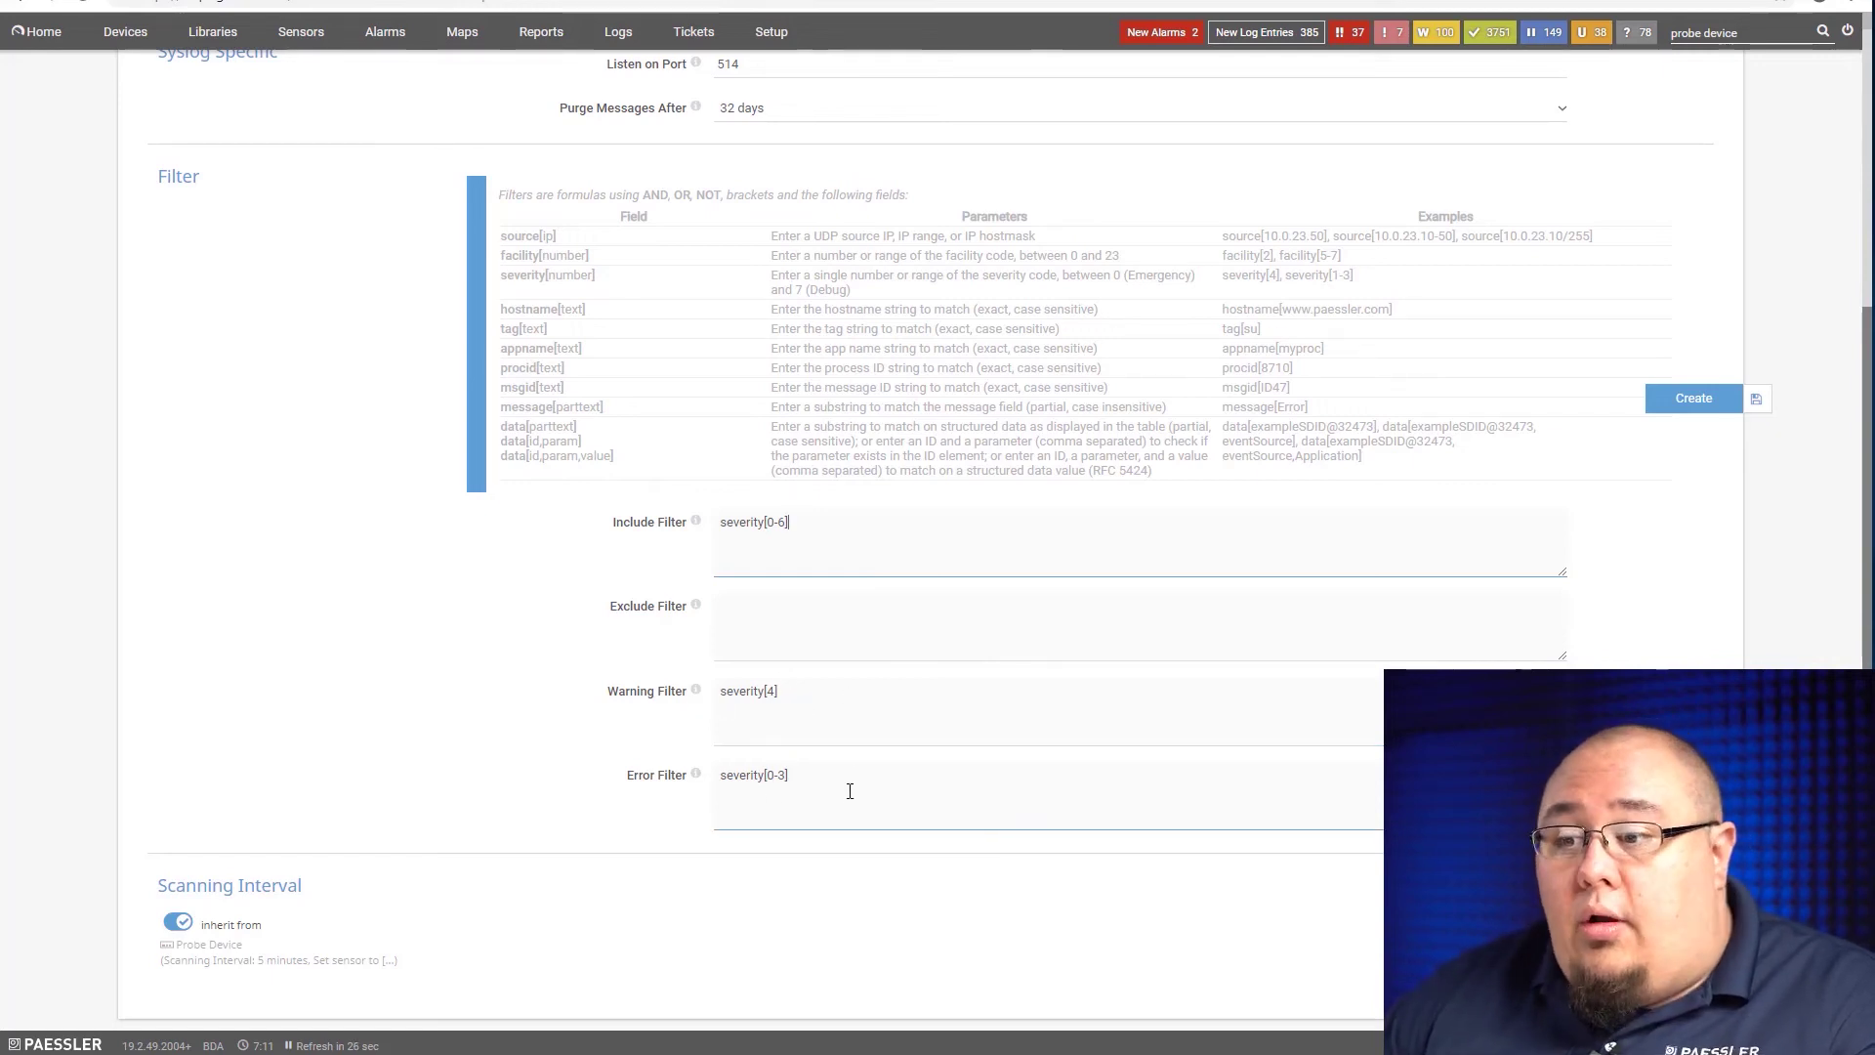
click(628, 606)
click(764, 676)
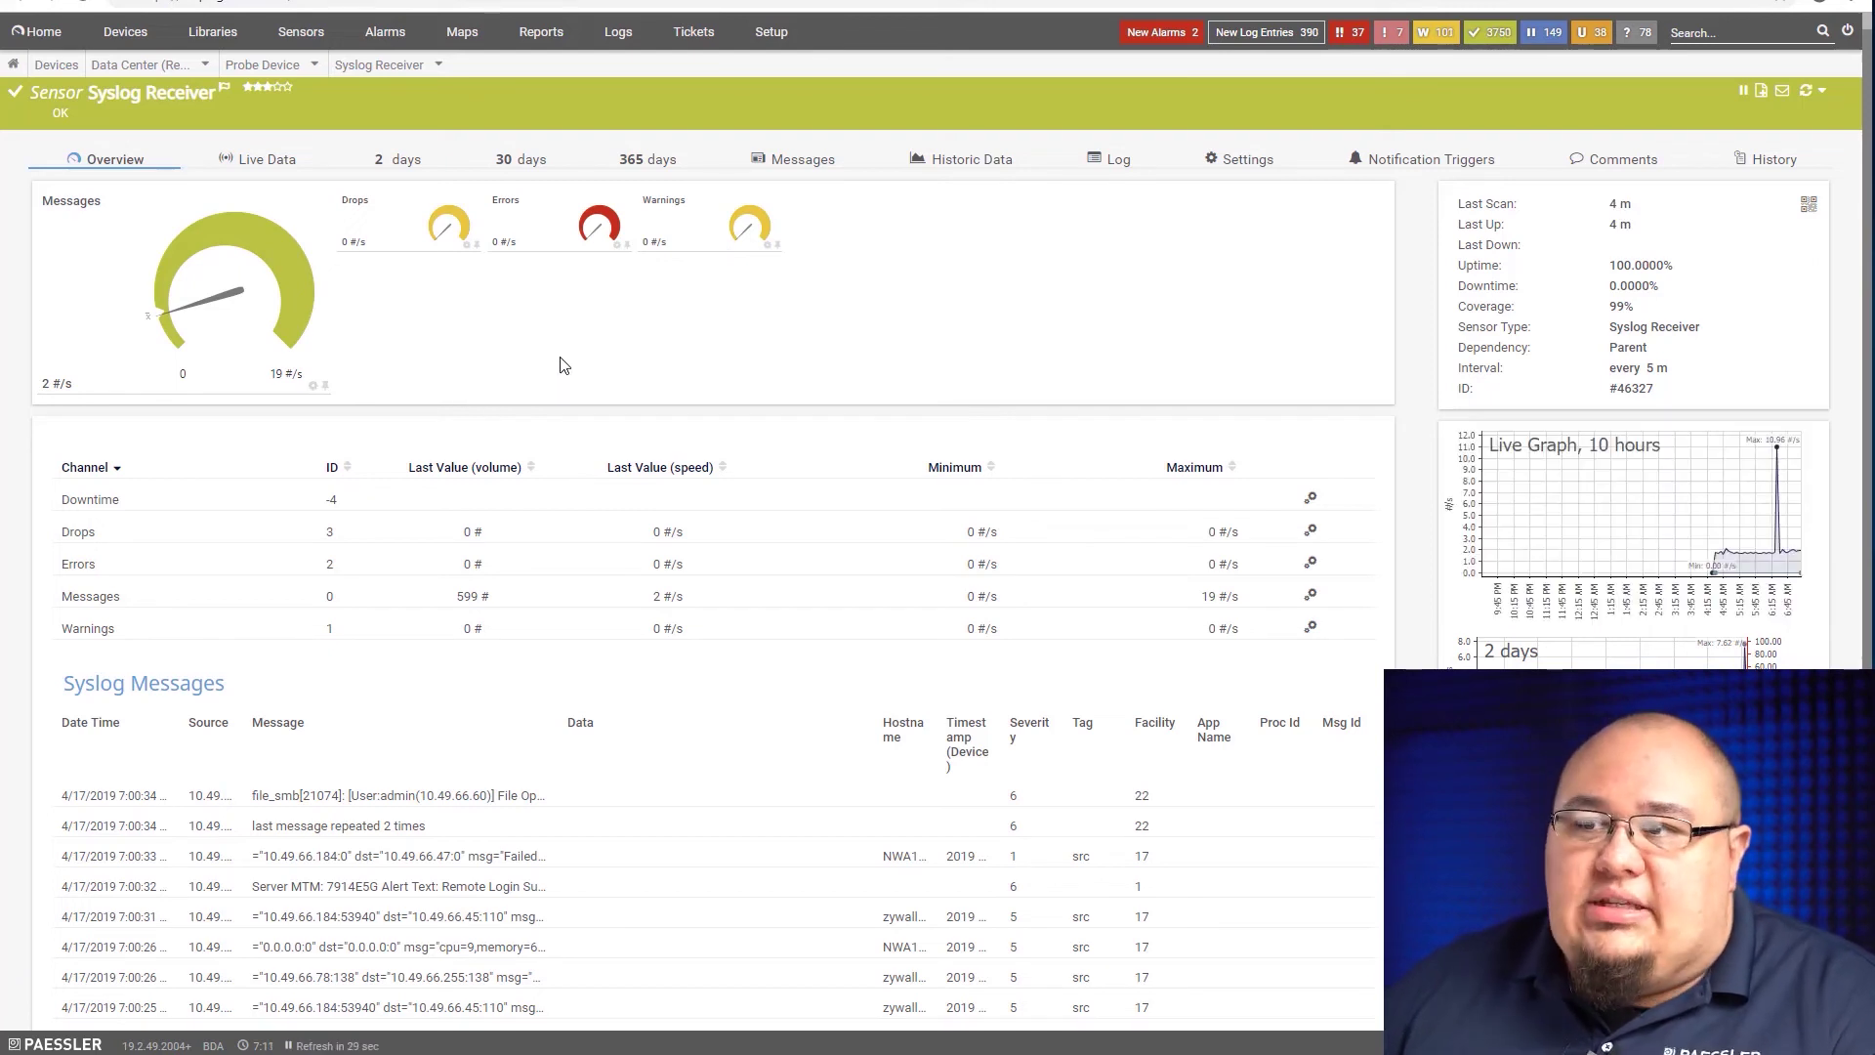
Step: Scroll down through the Syslog Receiver sensor overview and back up to the top
mouse_move(242, 296)
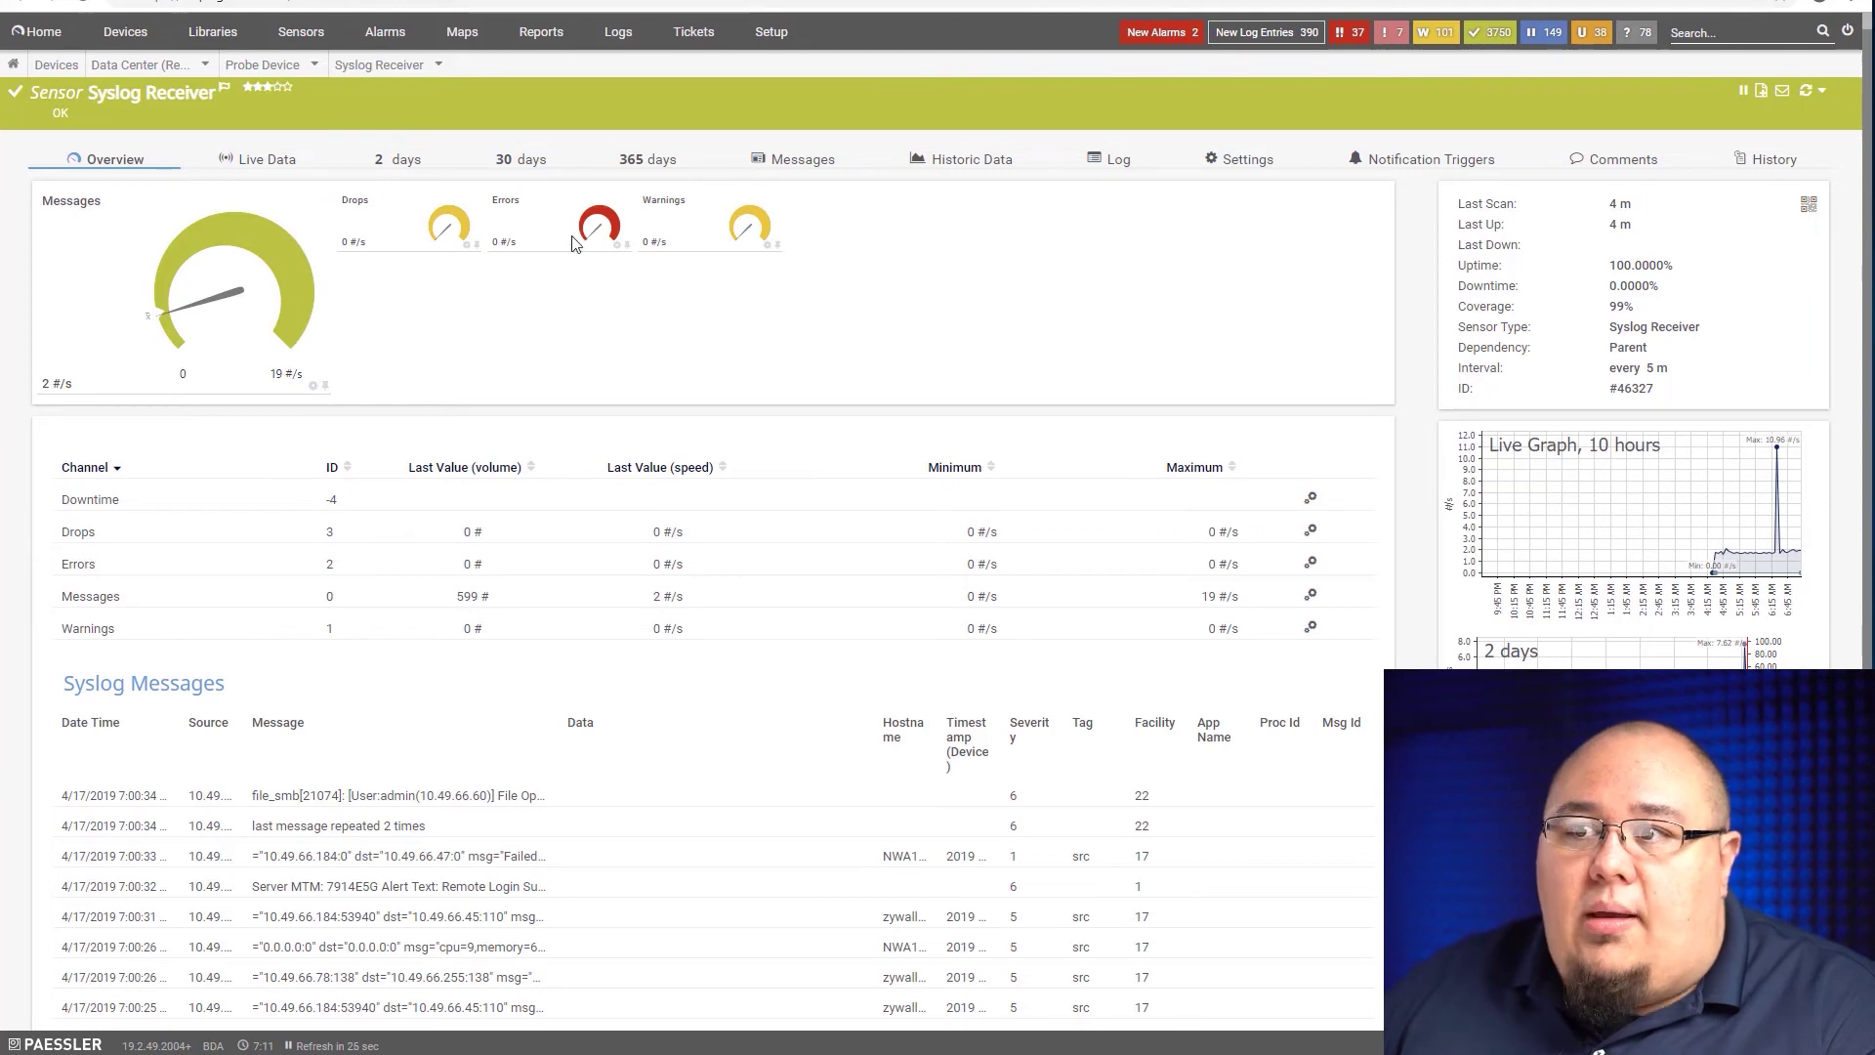
mouse_move(705, 246)
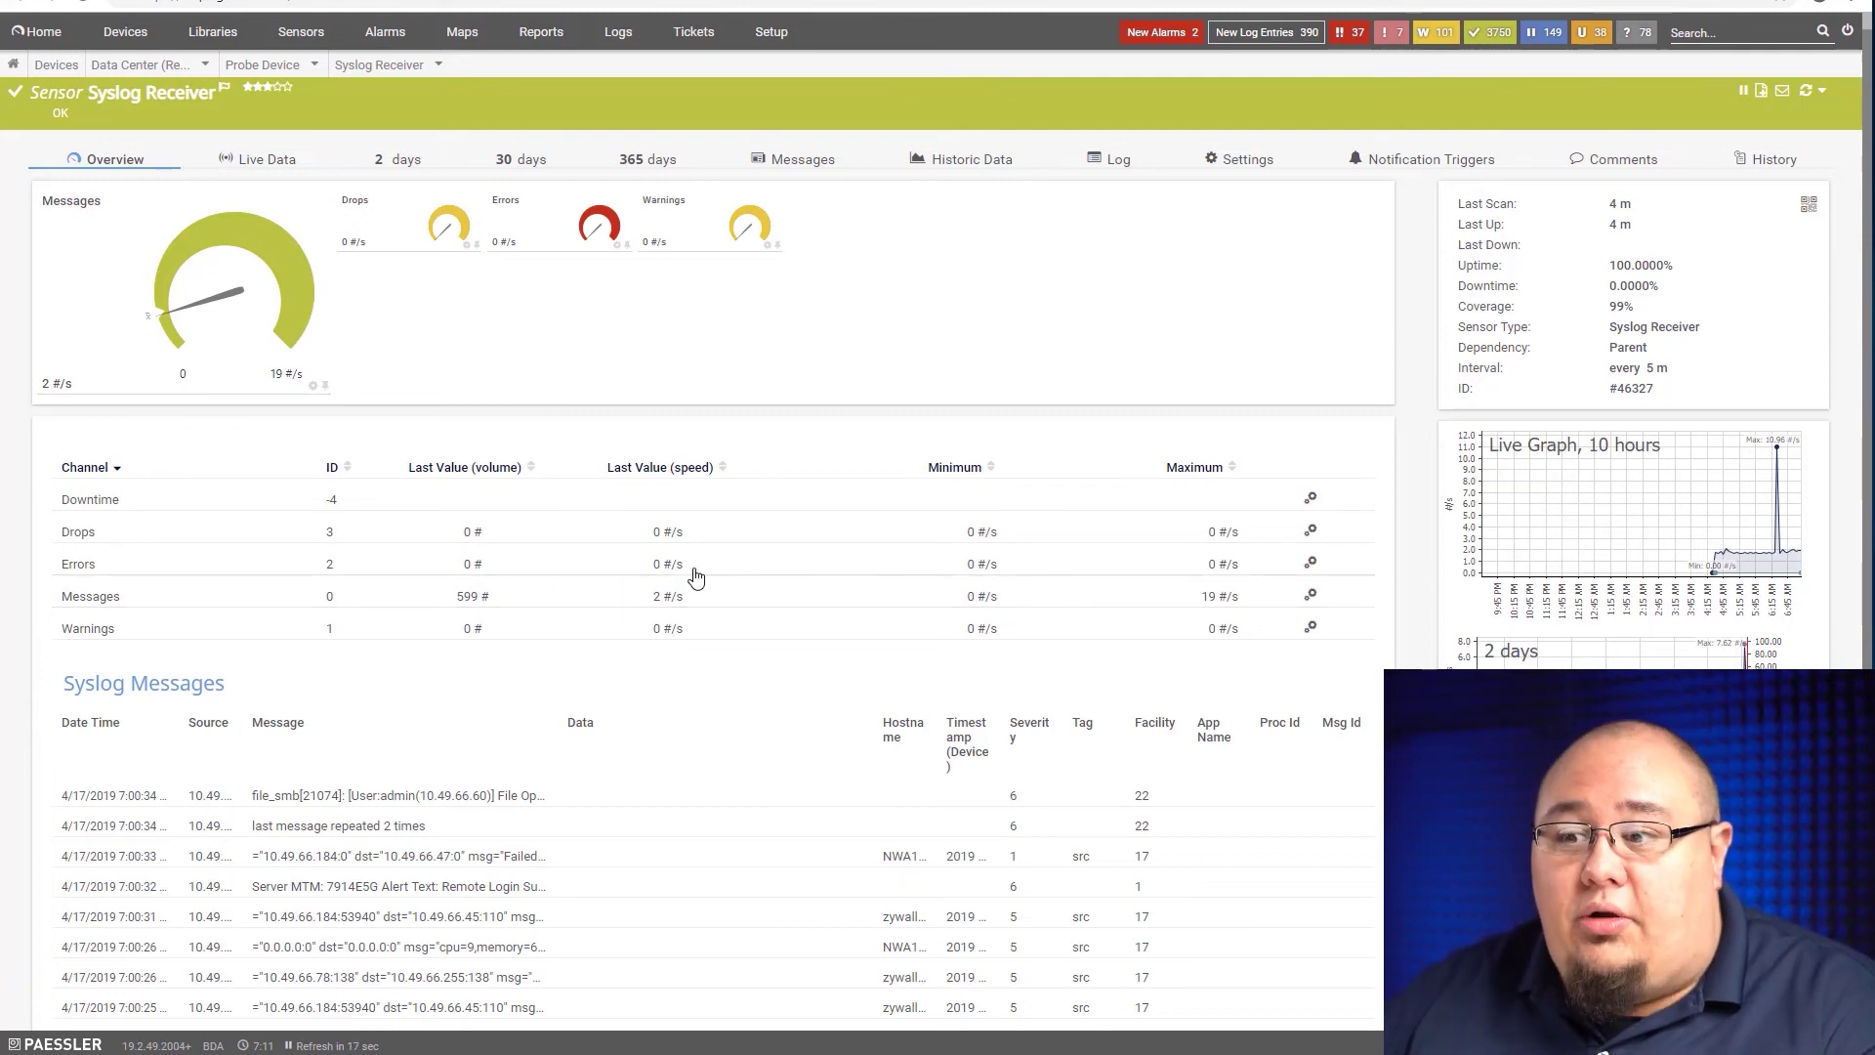
scroll(698, 576, down, 3)
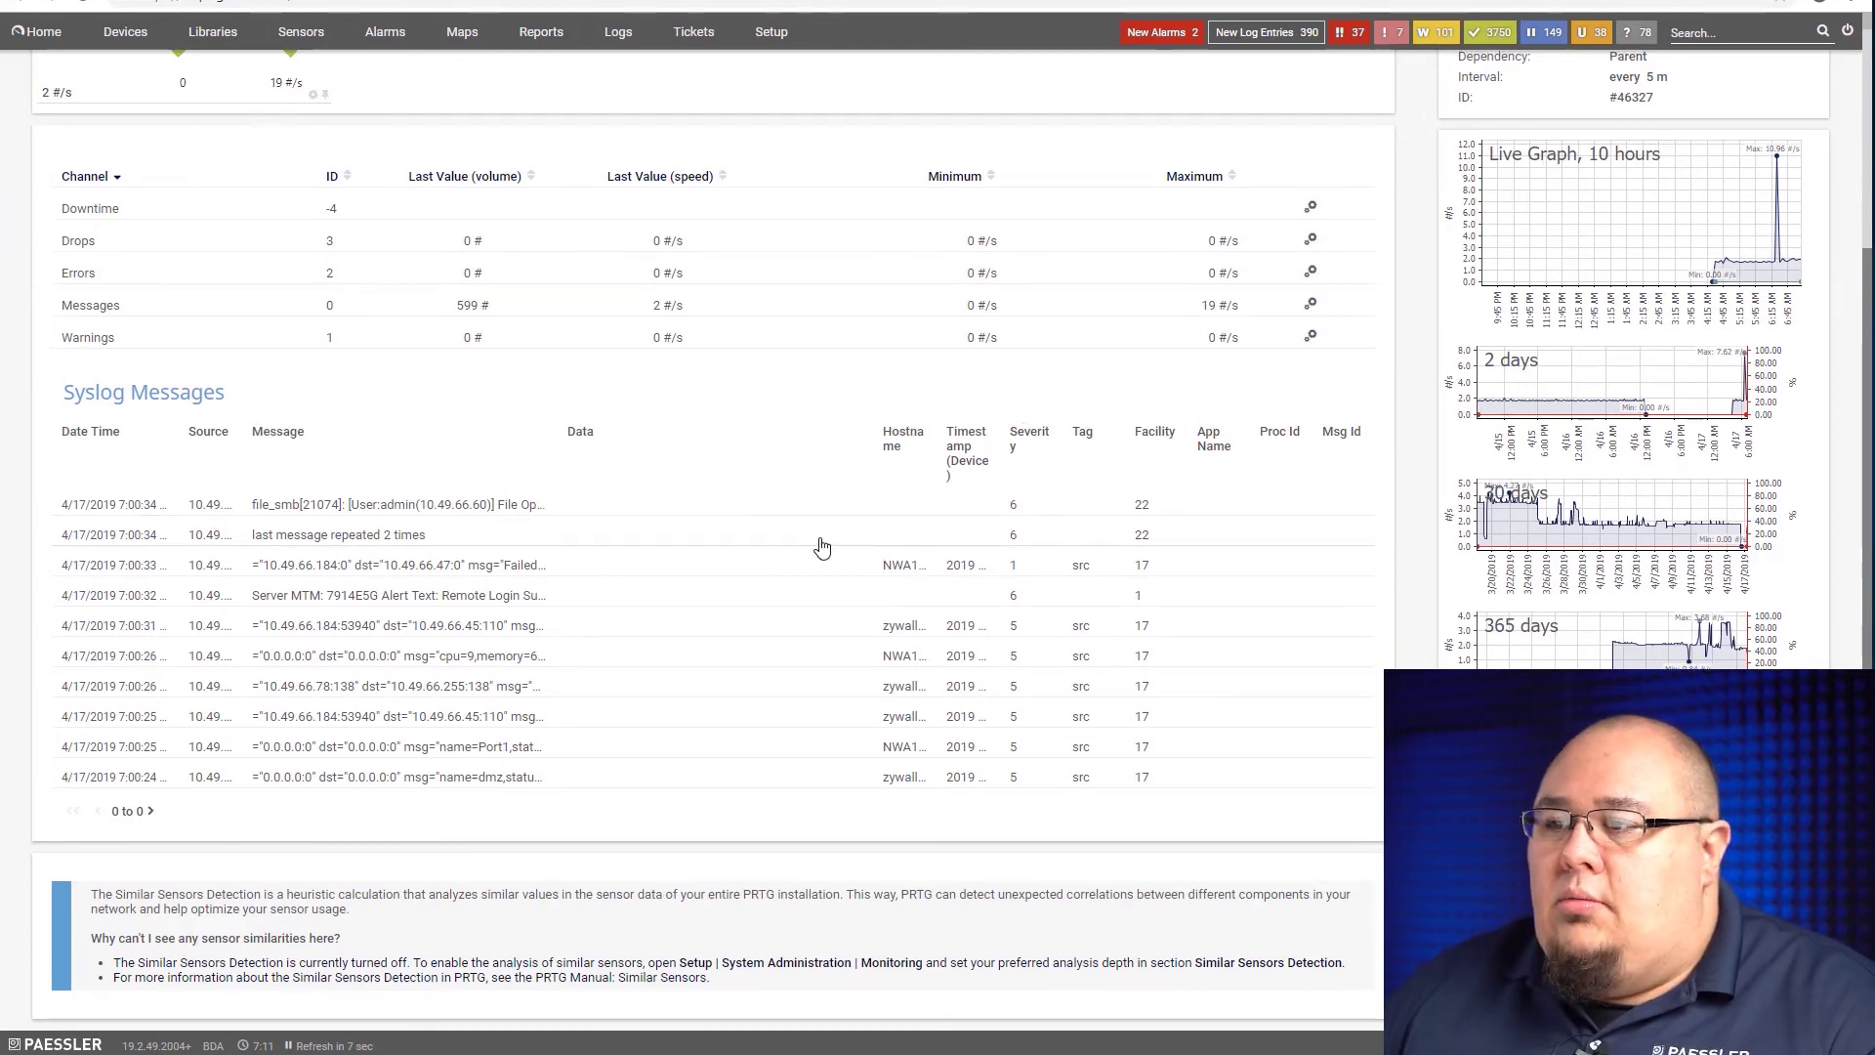
scroll(822, 547, up, 3)
Step: Open the full syslog Messages list and reveal its date, severity and facility filters
click(789, 165)
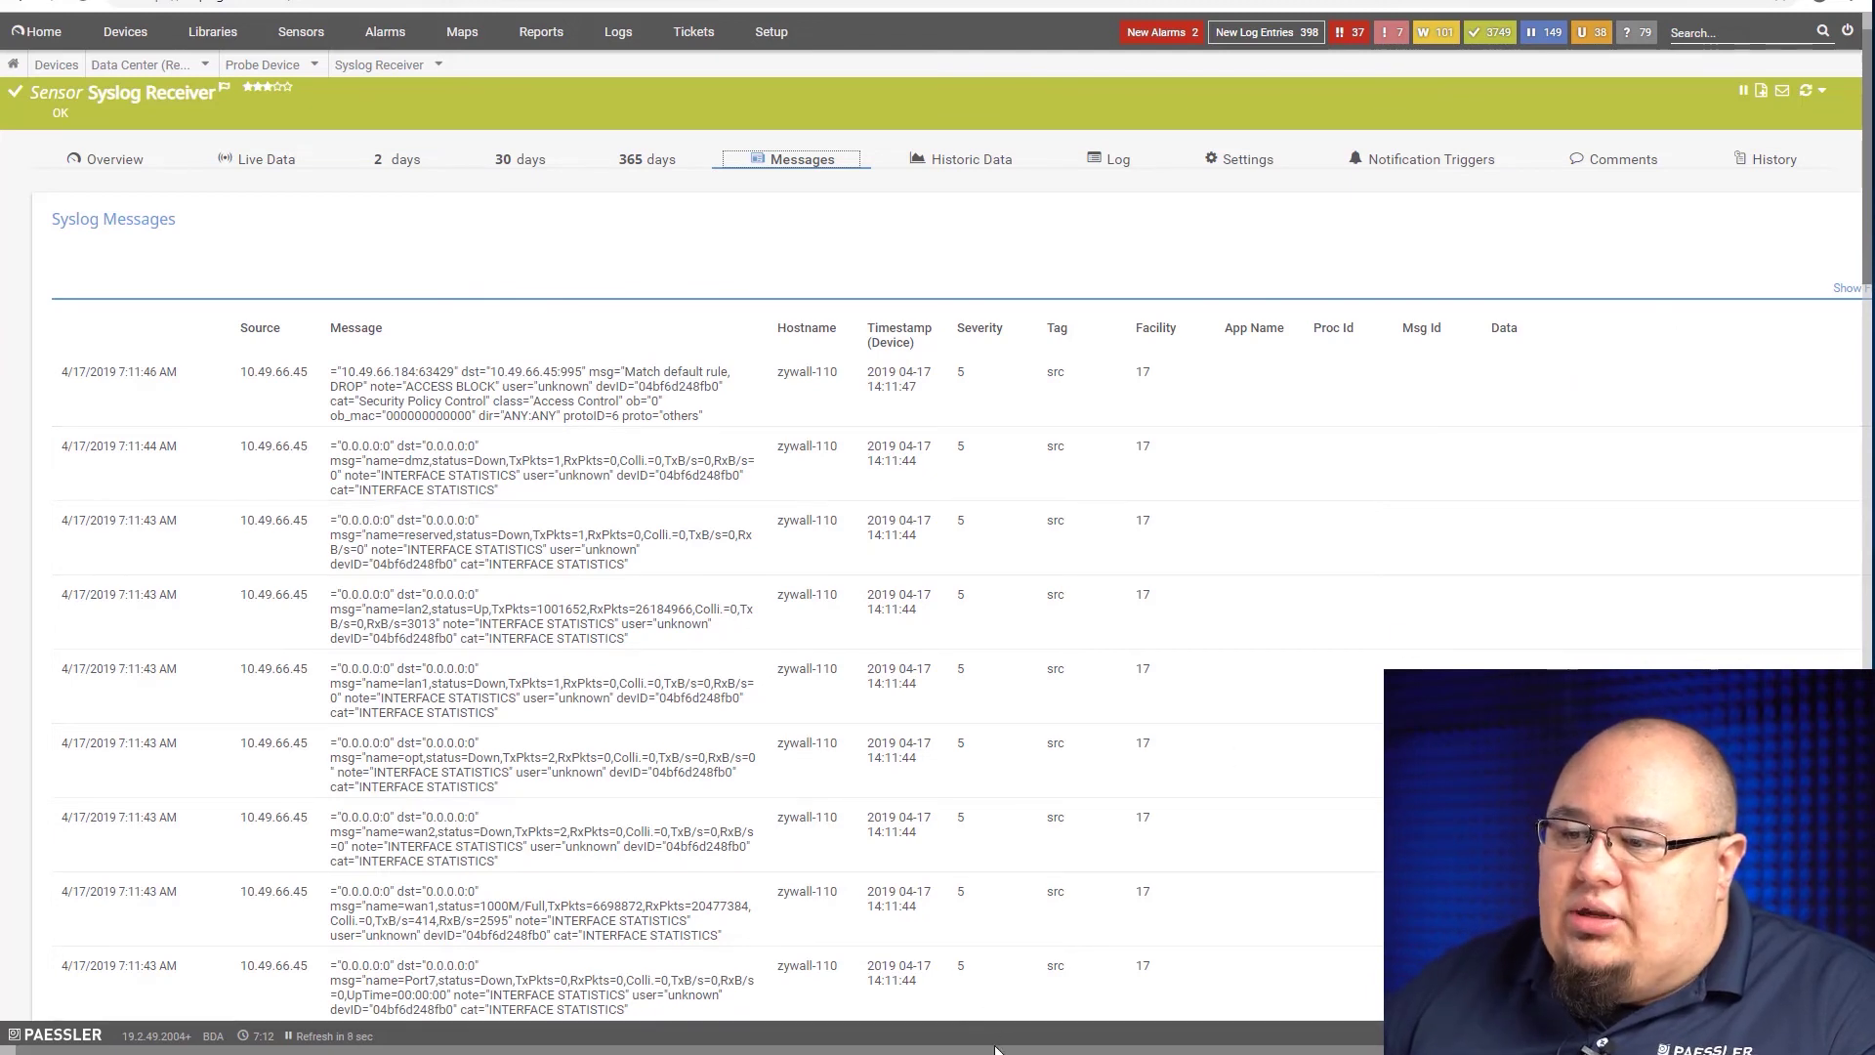
scroll(996, 1035, right, 1)
click(1759, 288)
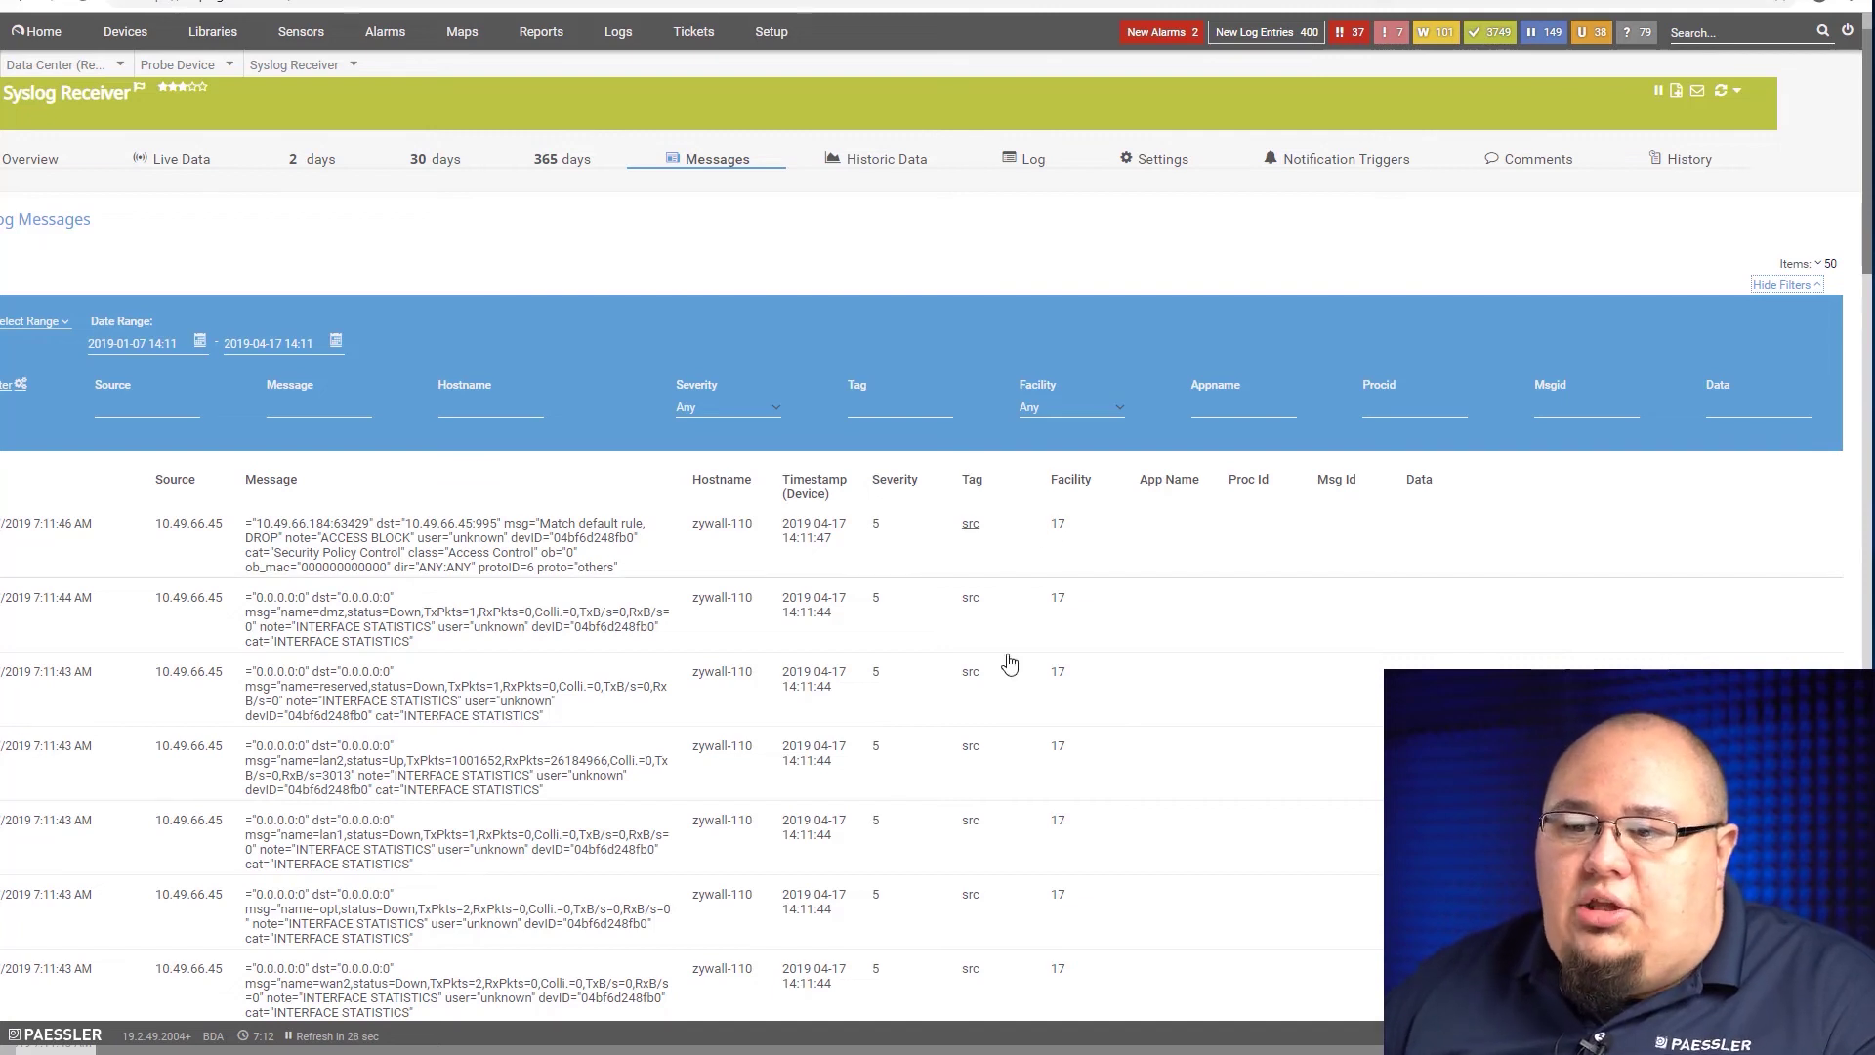
drag(956, 1051, 869, 1050)
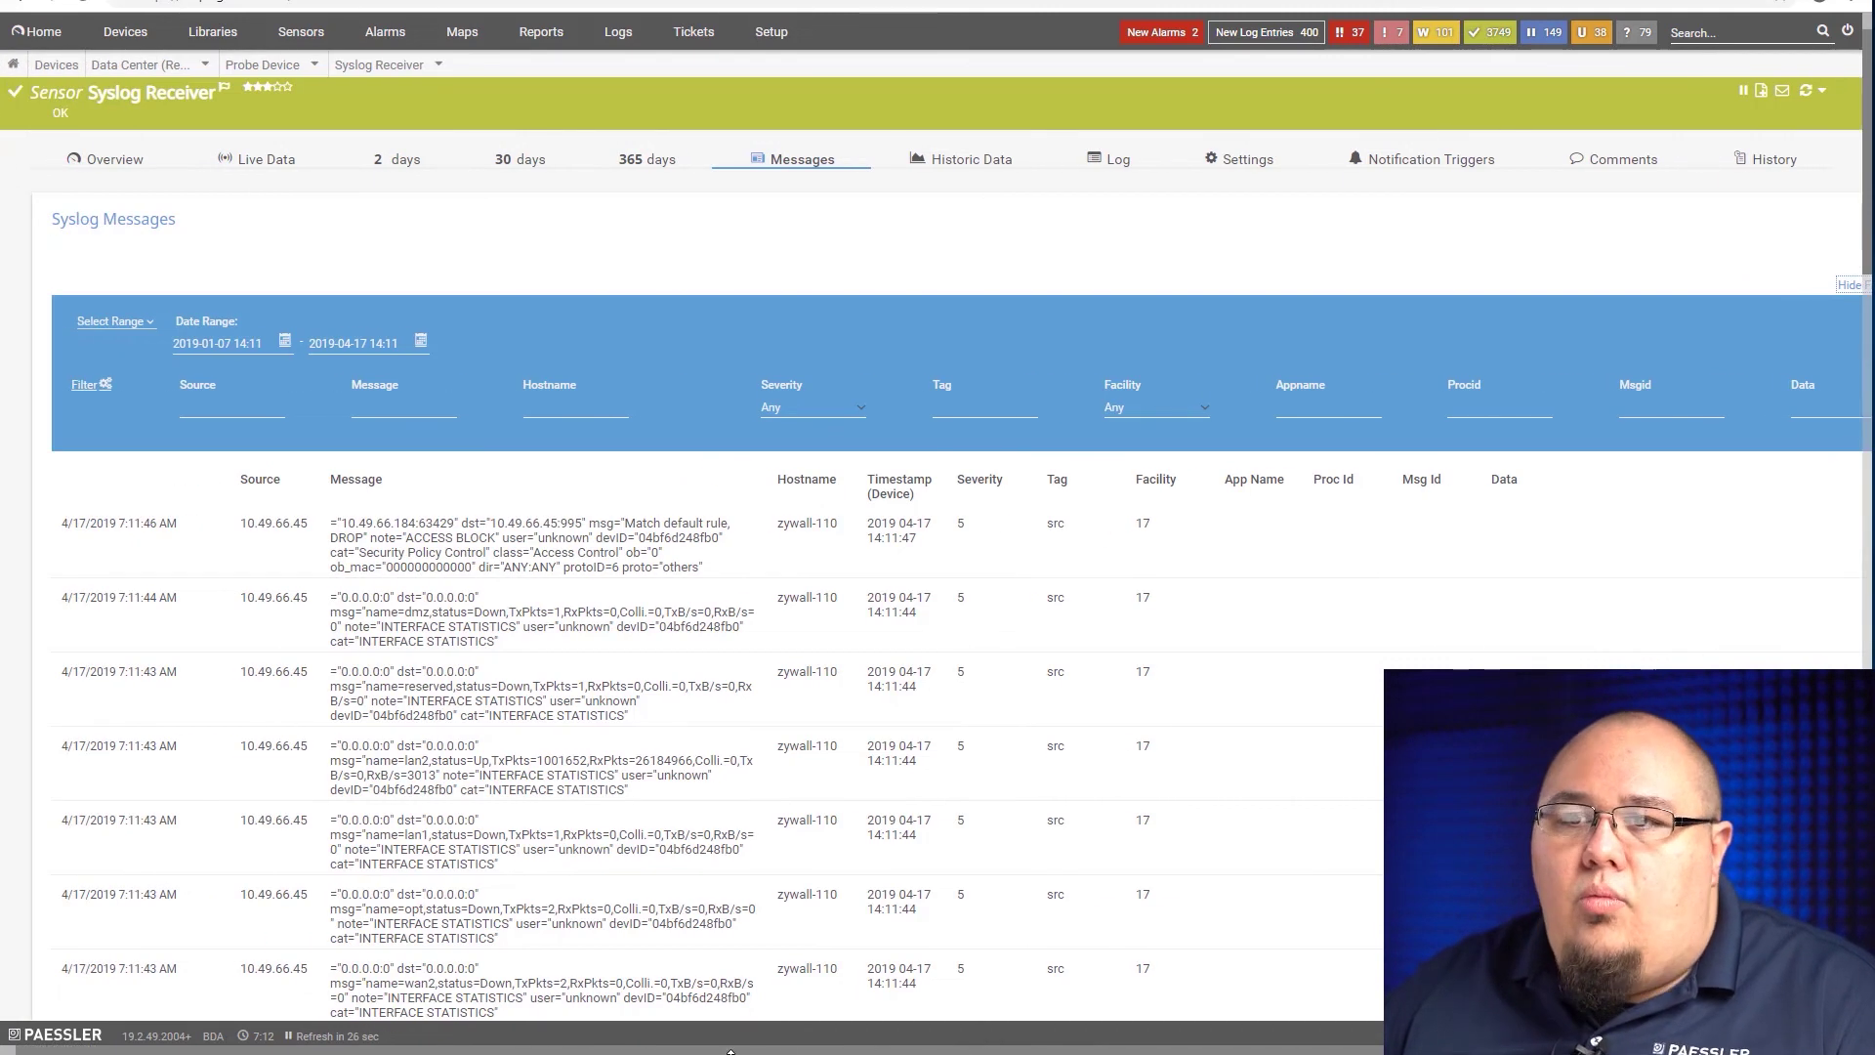